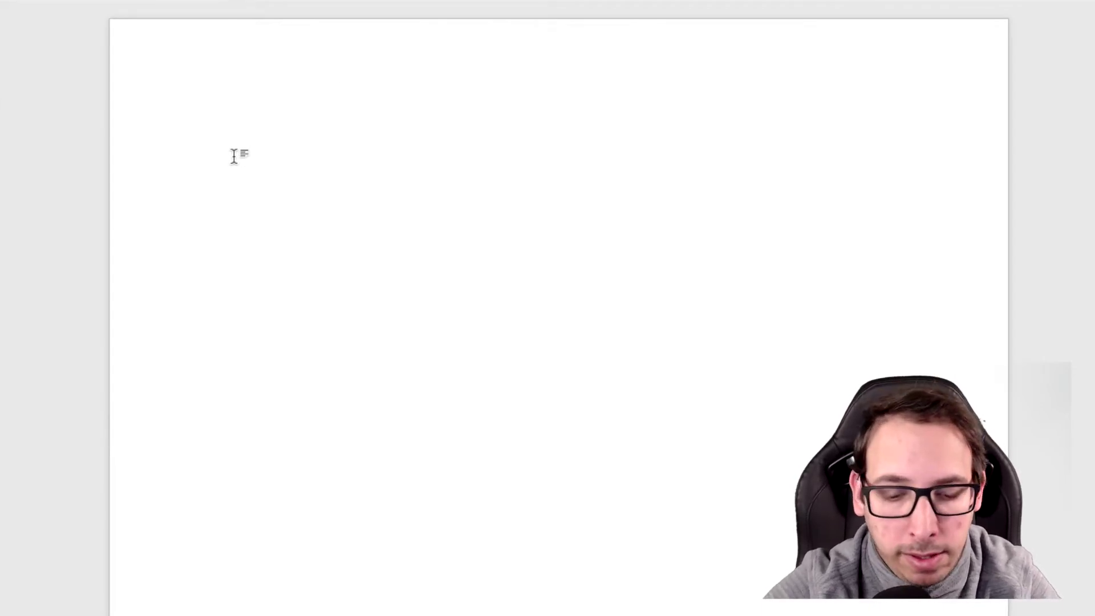
Type 'Madrid', then add 'En ' before it so the first line reads 'En Madrid'.
type("Madr")
type("id")
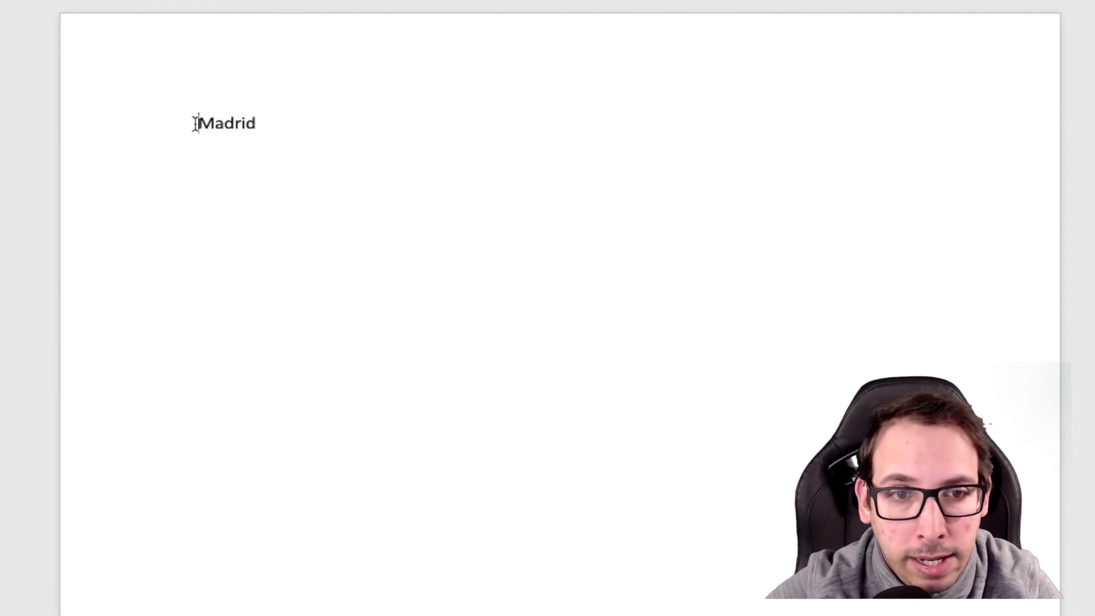
type("En")
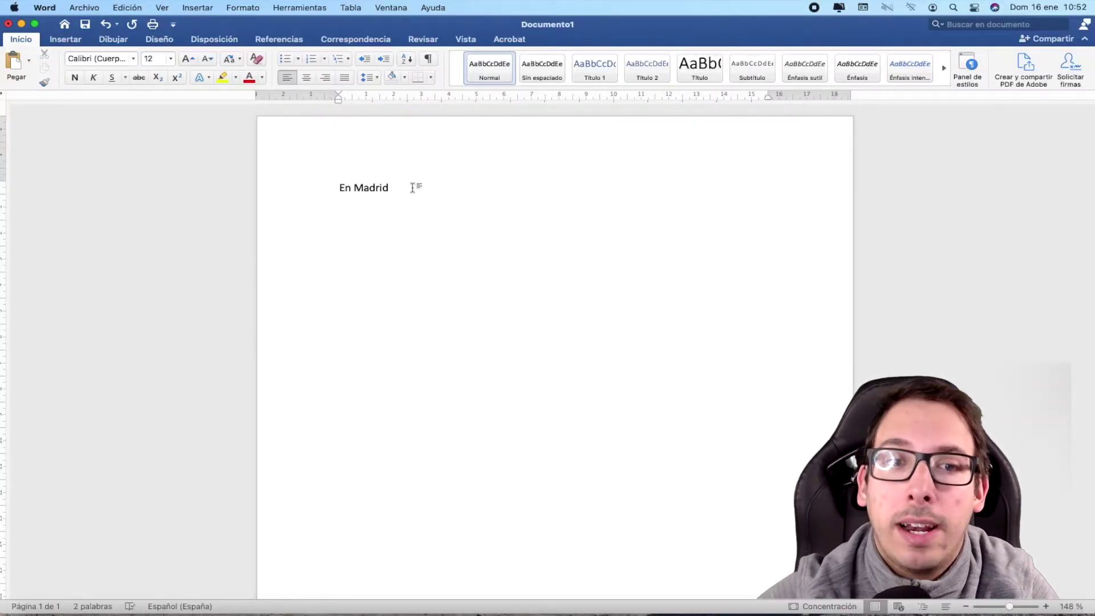
left_click(338, 189)
left_click(354, 188)
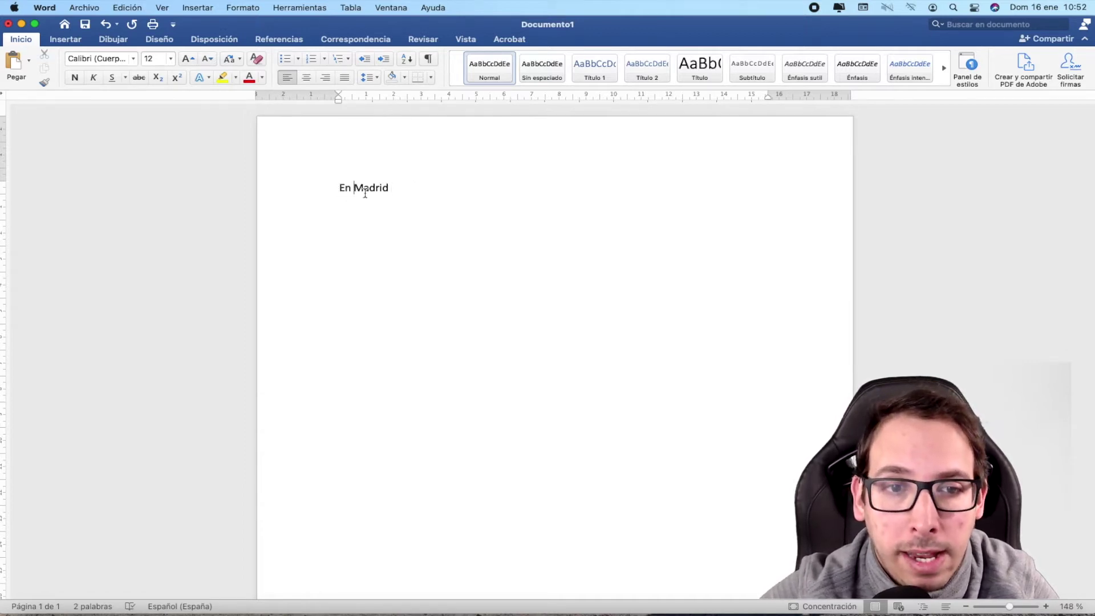
left_click(395, 187)
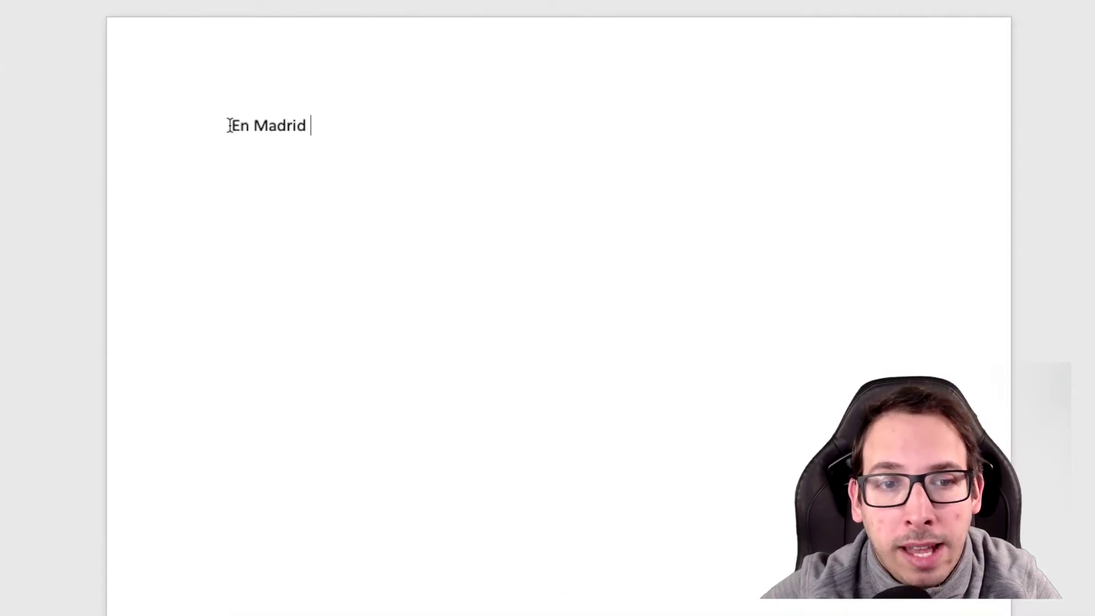
left_click(230, 125)
left_click_drag(229, 125, 250, 125)
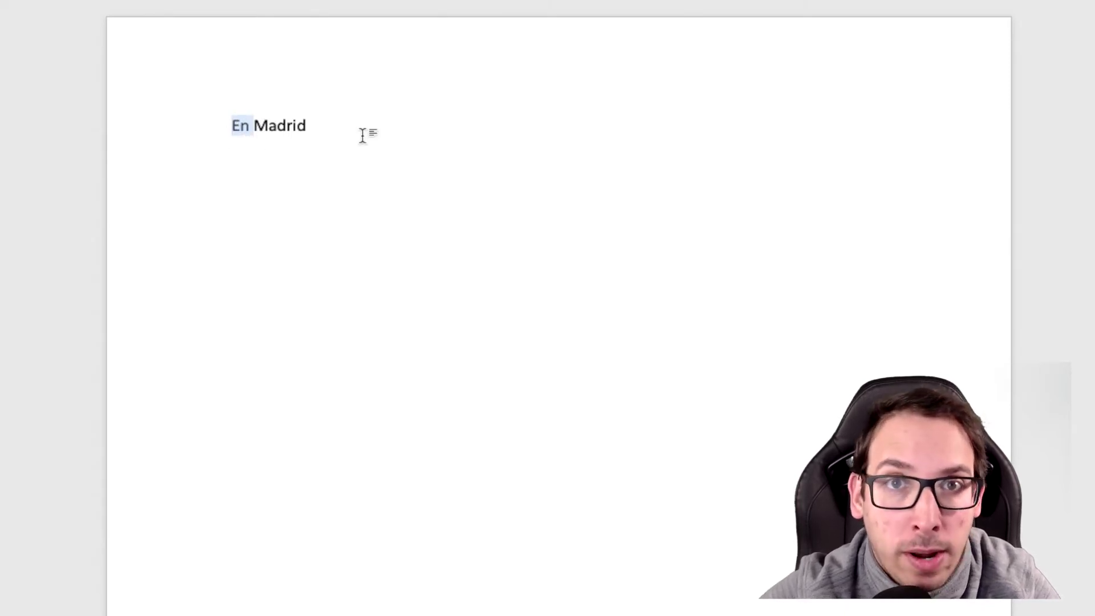
left_click(318, 125)
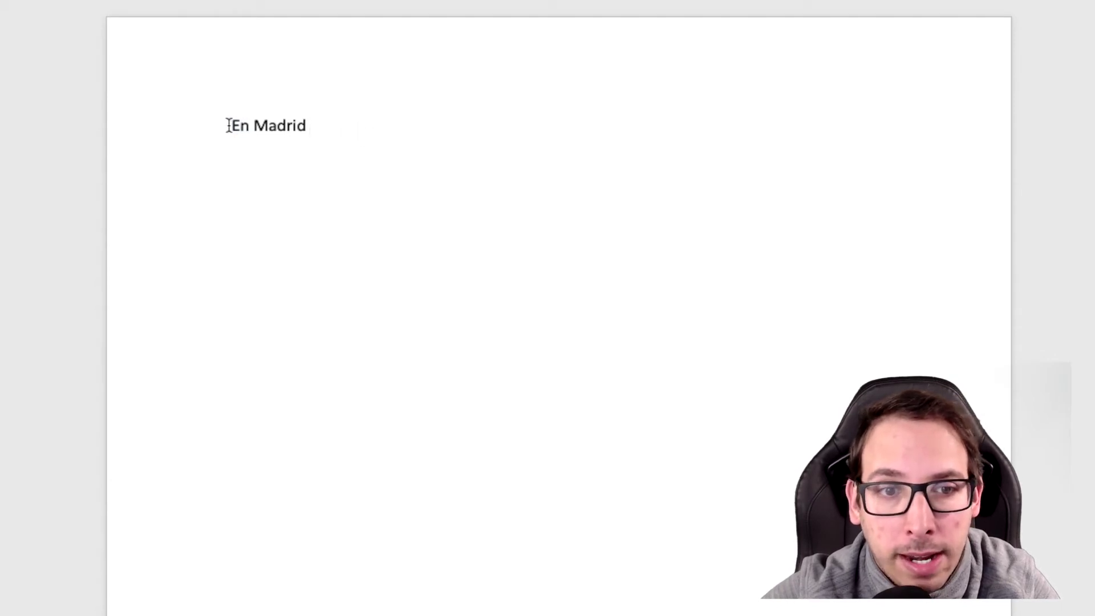
left_click_drag(228, 125, 311, 126)
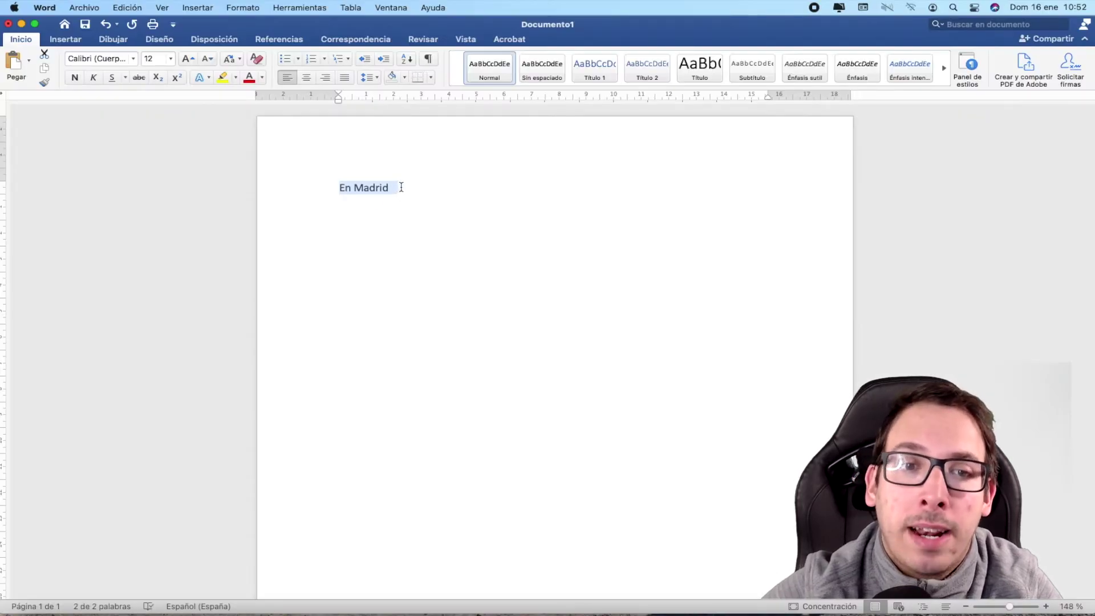
left_click(400, 187)
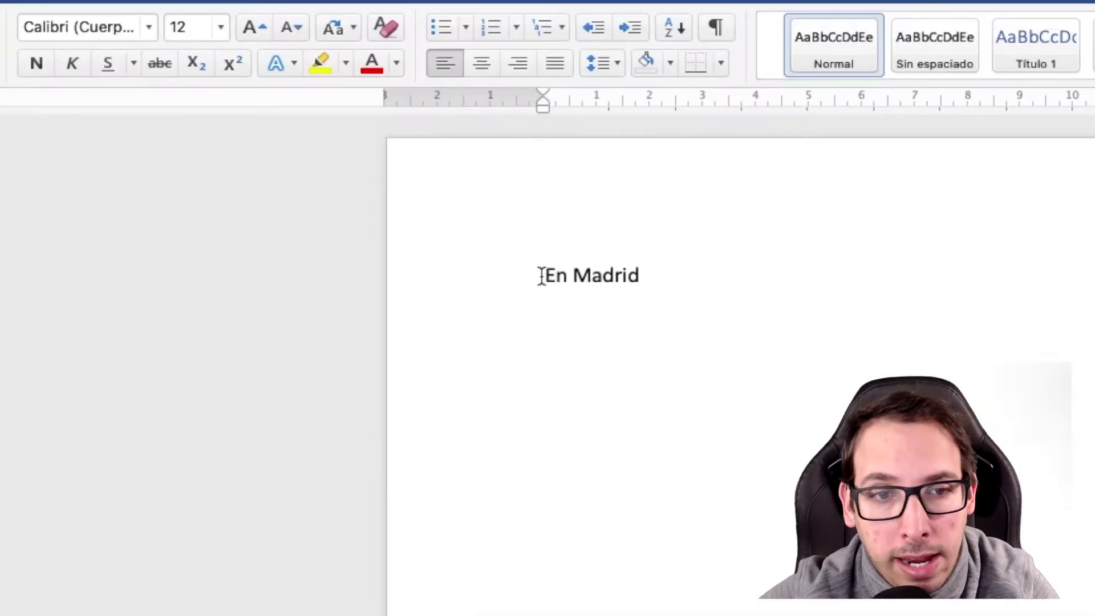
left_click_drag(542, 276, 568, 275)
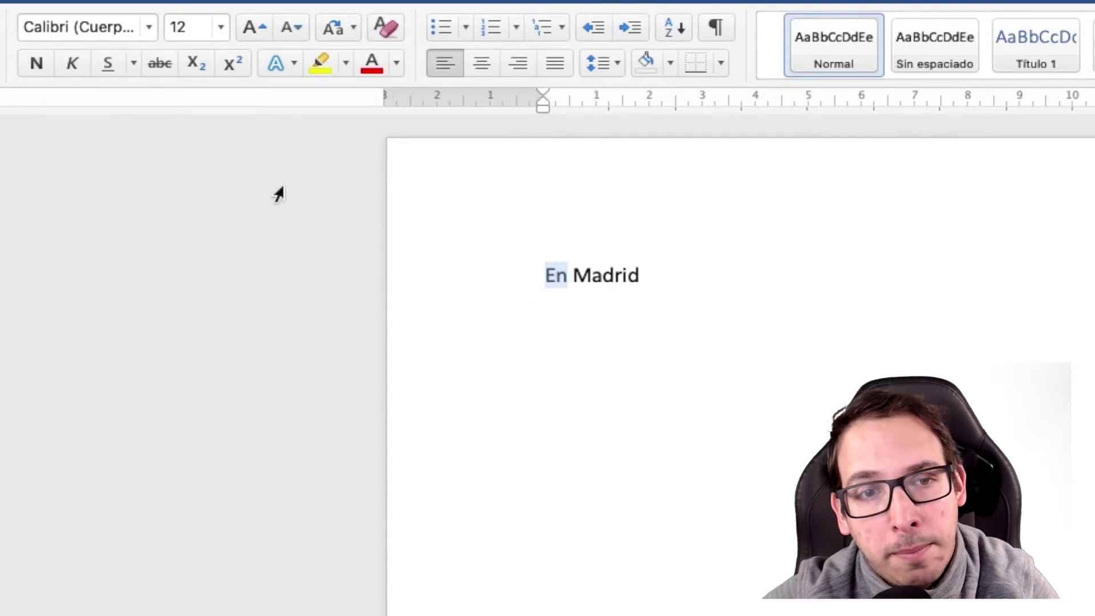
left_click(34, 64)
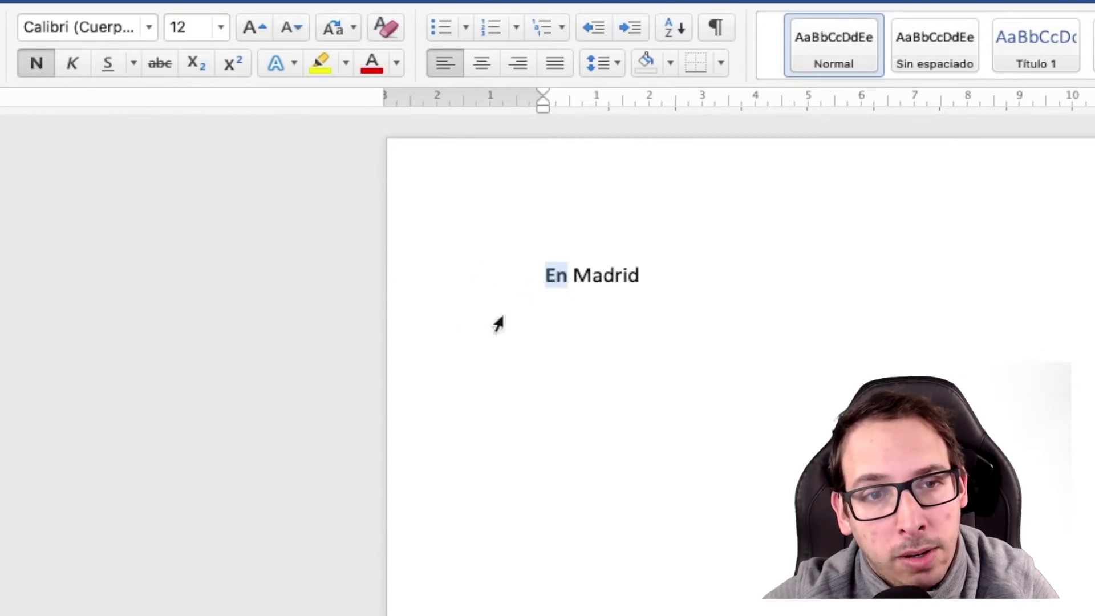
left_click(548, 296)
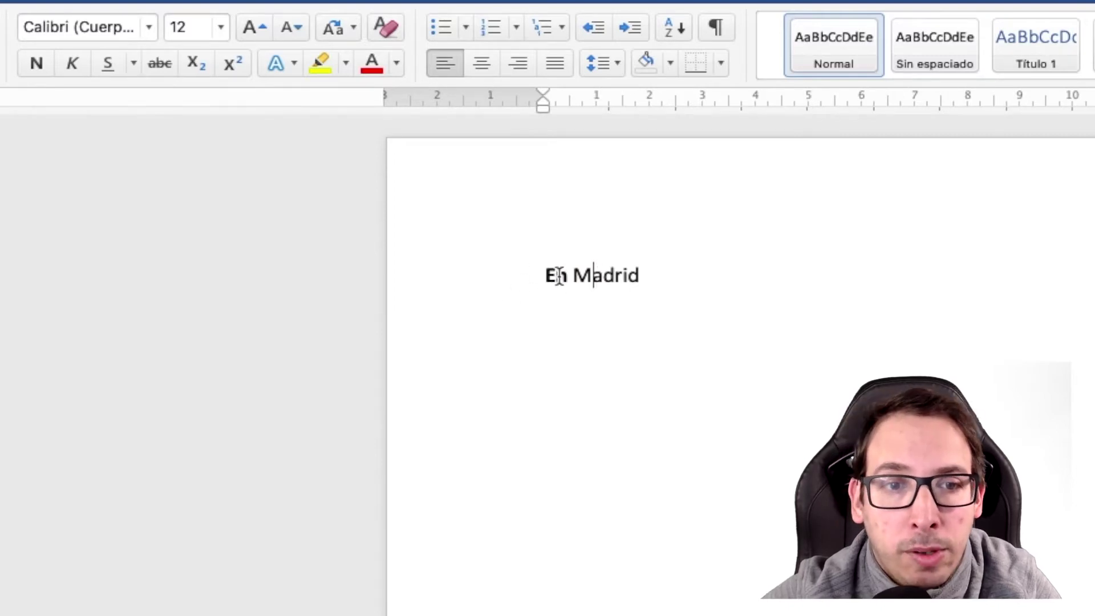
left_click(593, 275)
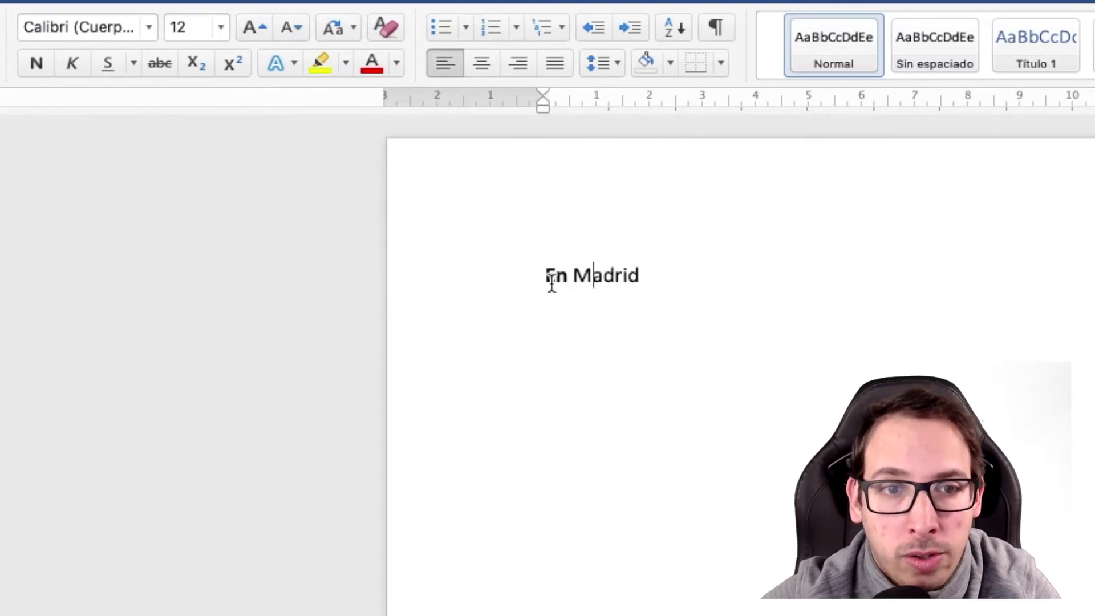
left_click(556, 276)
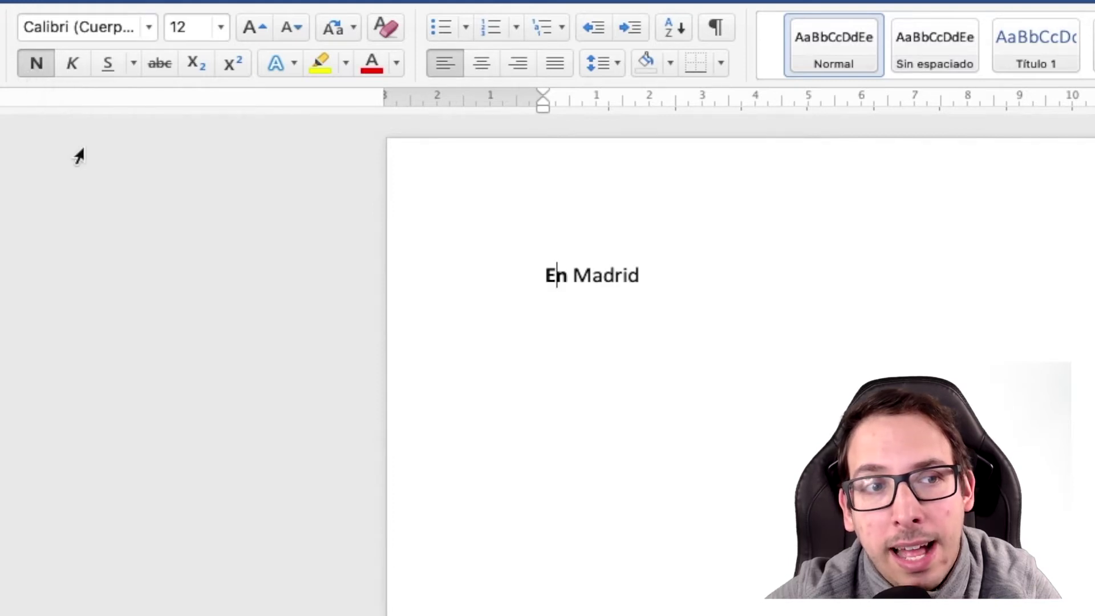
left_click(614, 276)
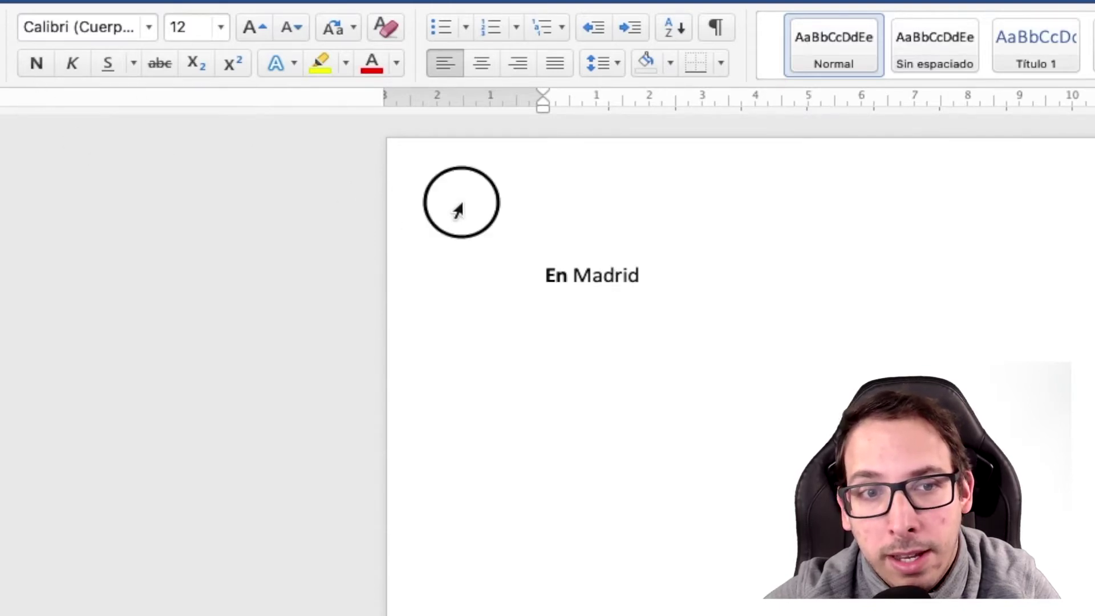
left_click_drag(460, 208, 563, 244)
left_click(568, 275)
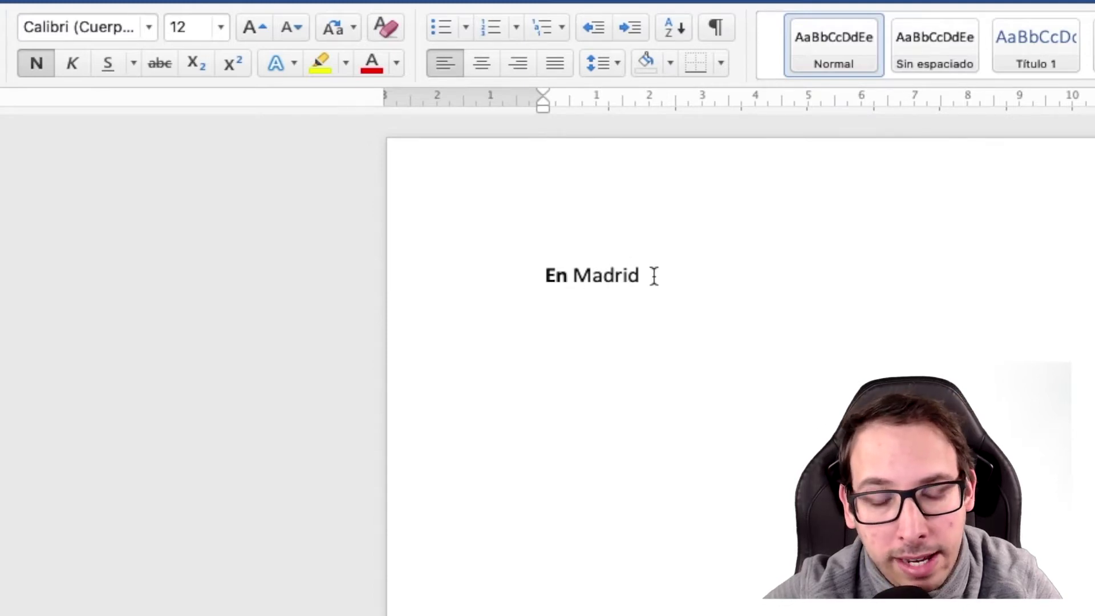
left_click_drag(658, 276, 543, 273)
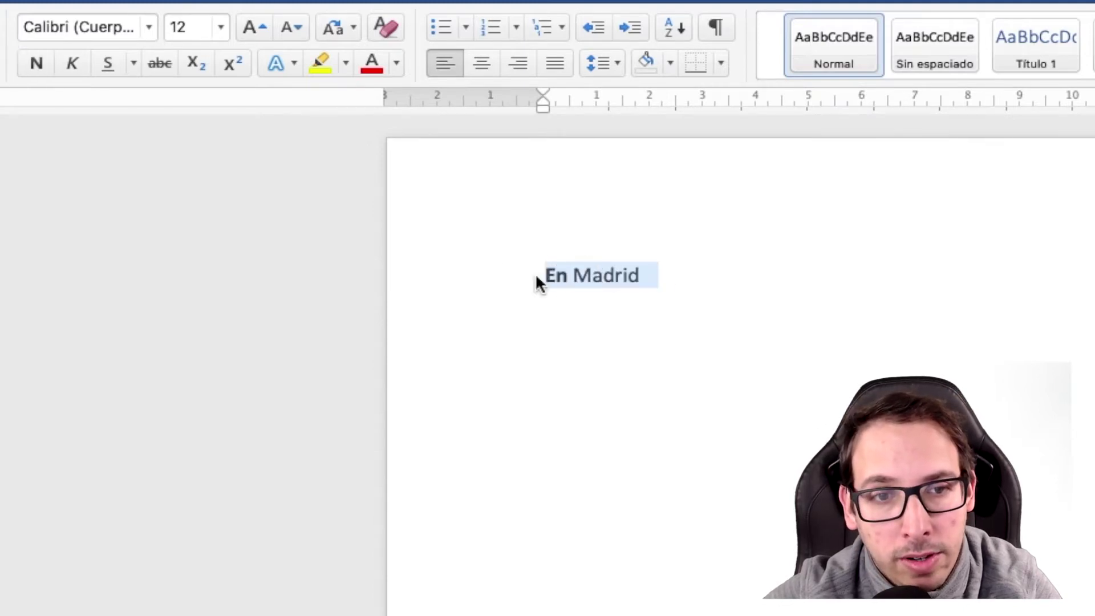
left_click(37, 64)
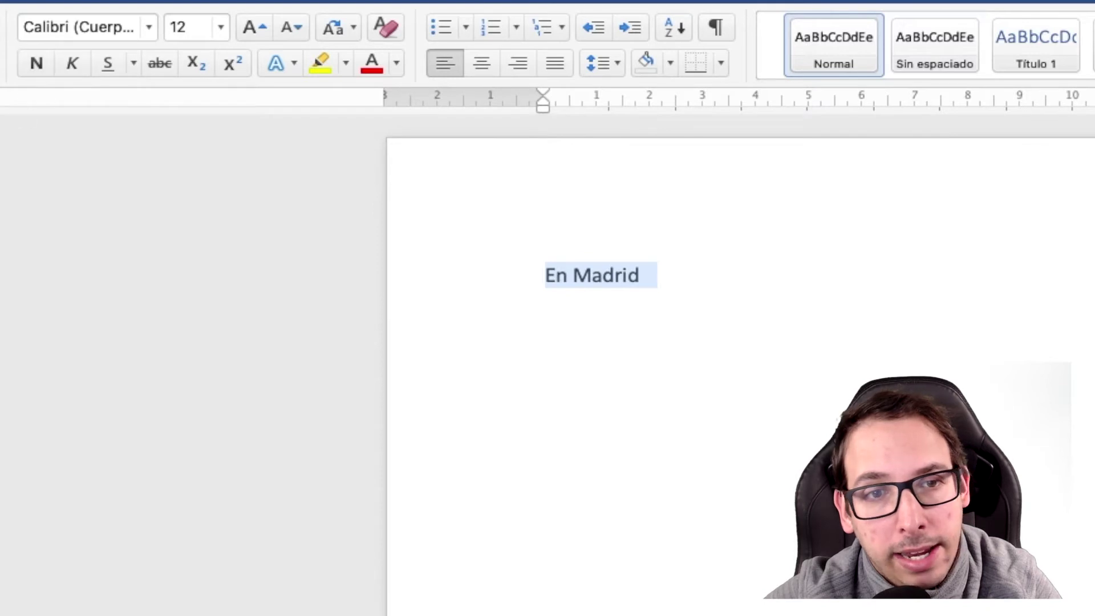
left_click(37, 63)
left_click(786, 240)
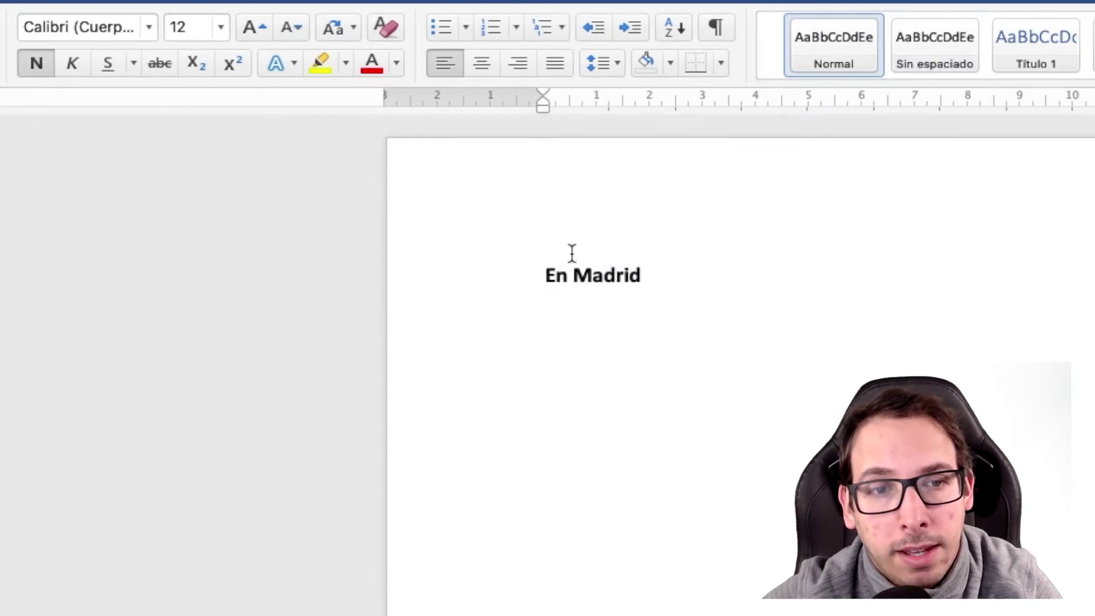
left_click(538, 274)
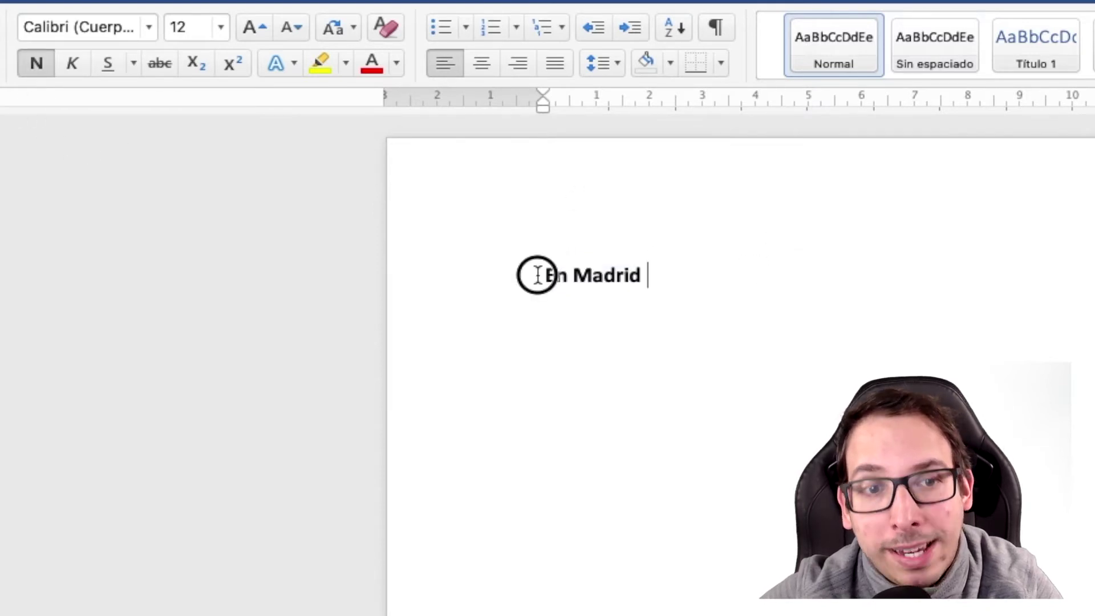
left_click_drag(537, 275, 632, 272)
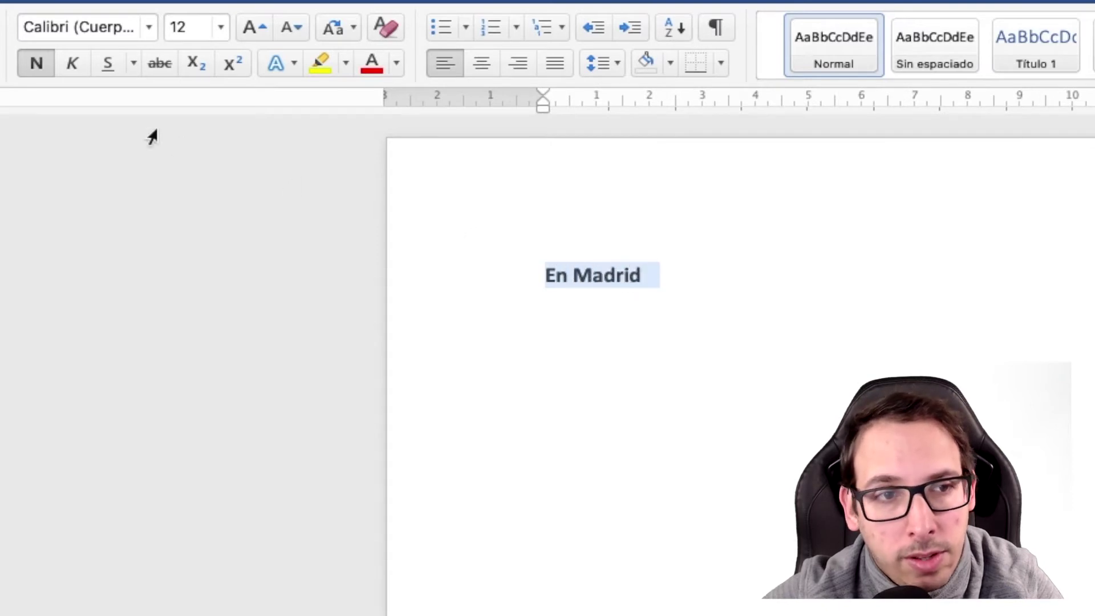
left_click(40, 61)
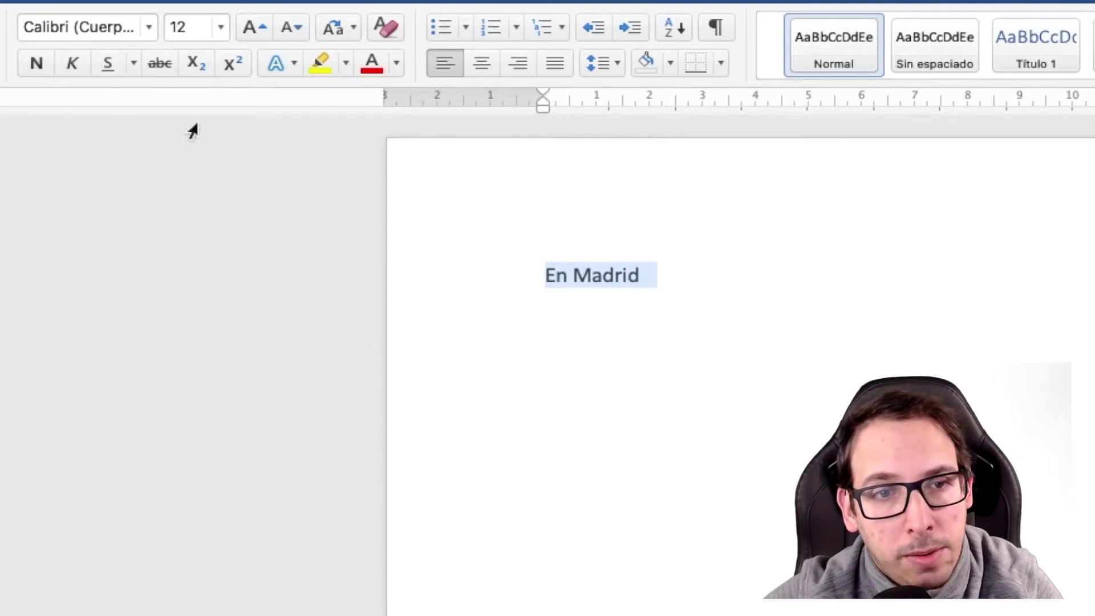
left_click(656, 245)
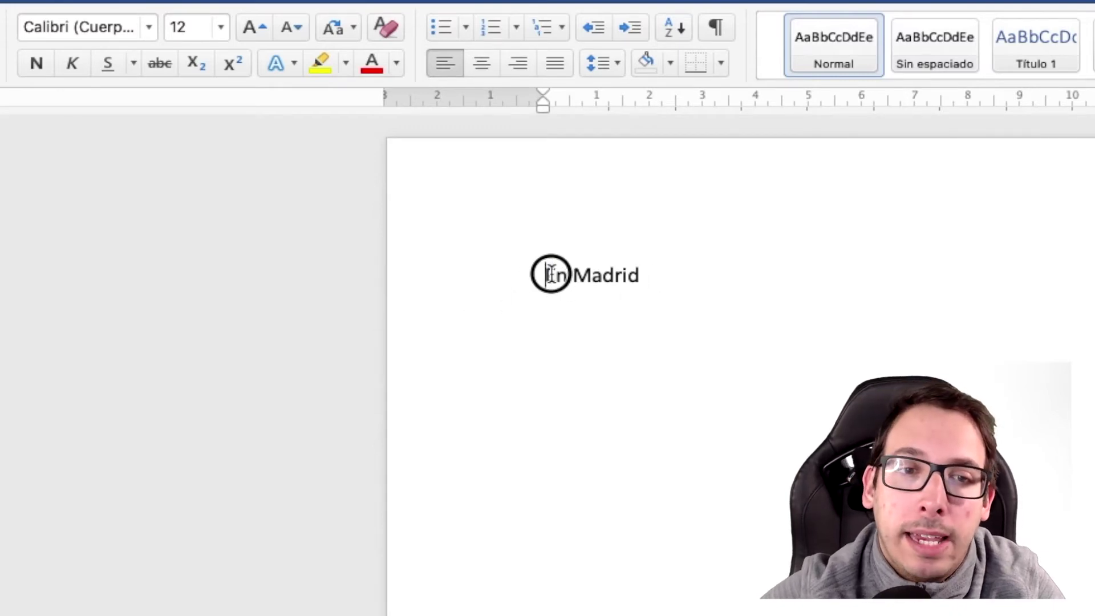
left_click_drag(546, 275, 636, 275)
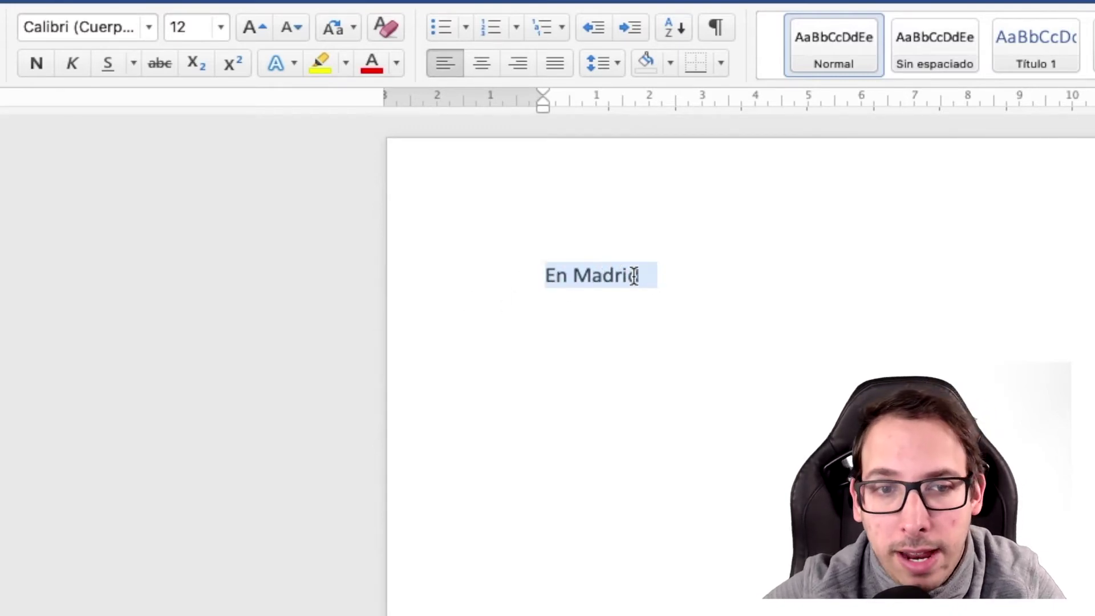
left_click(586, 235)
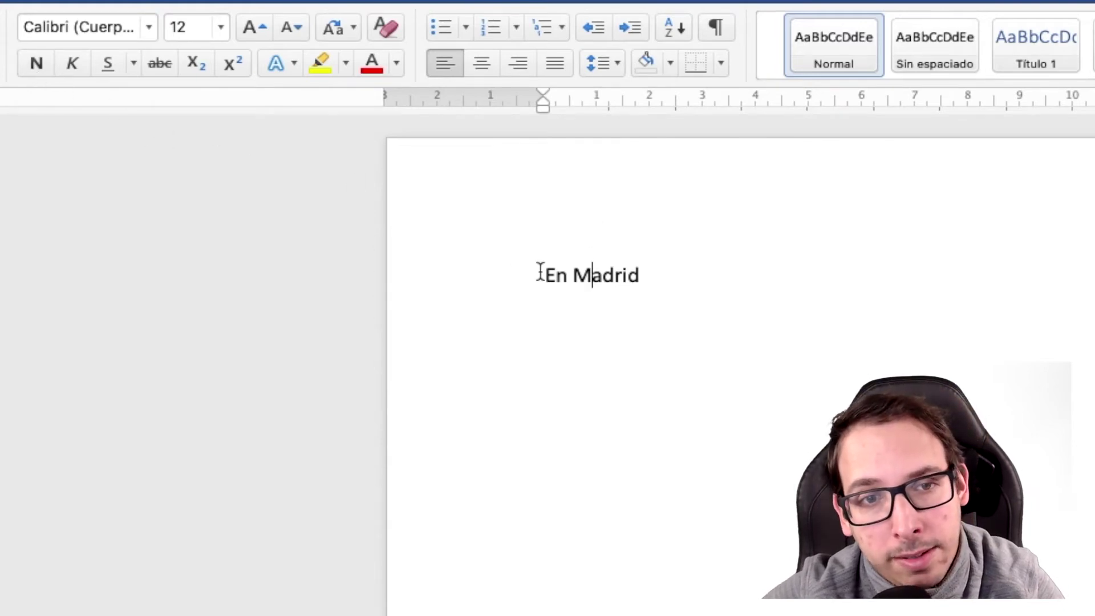
left_click_drag(541, 275, 638, 275)
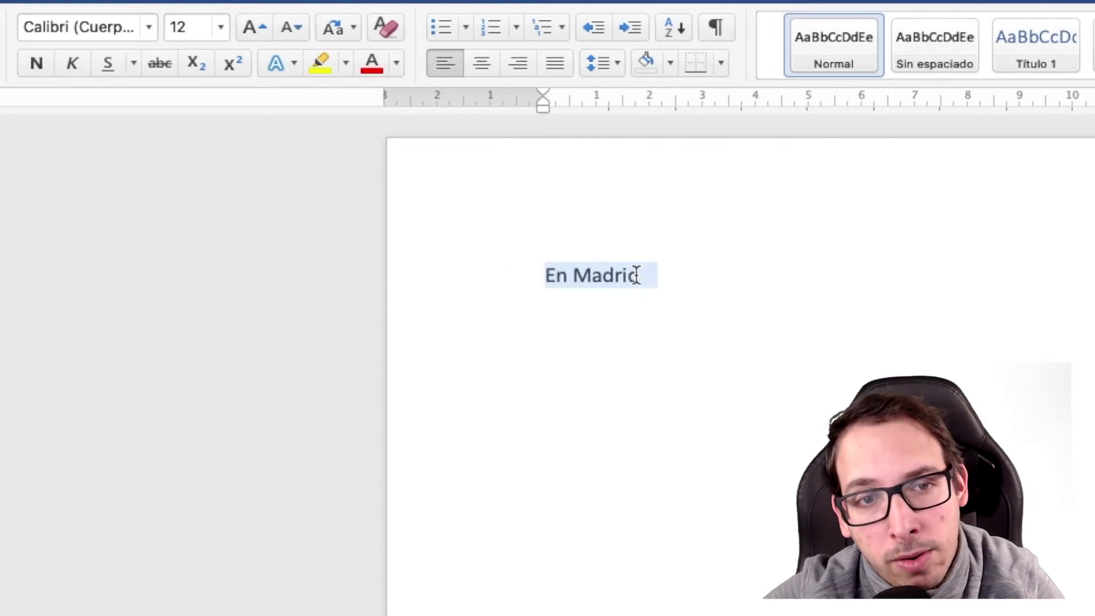
Try bold, italic and underline on 'En Madrid', turning each back off.
left_click(33, 61)
left_click(32, 61)
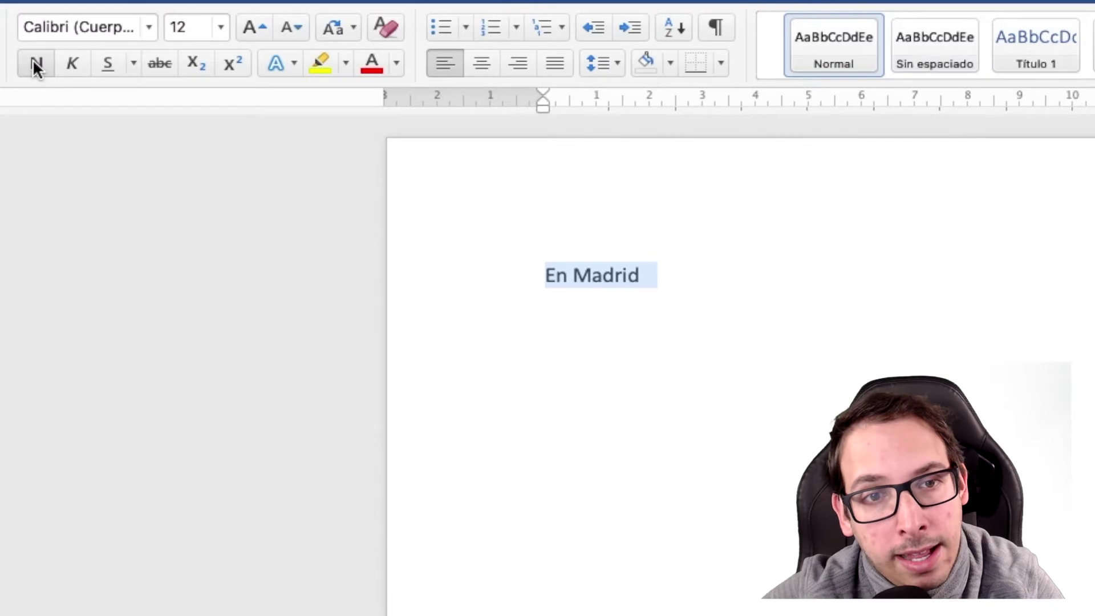
left_click(72, 62)
left_click(73, 64)
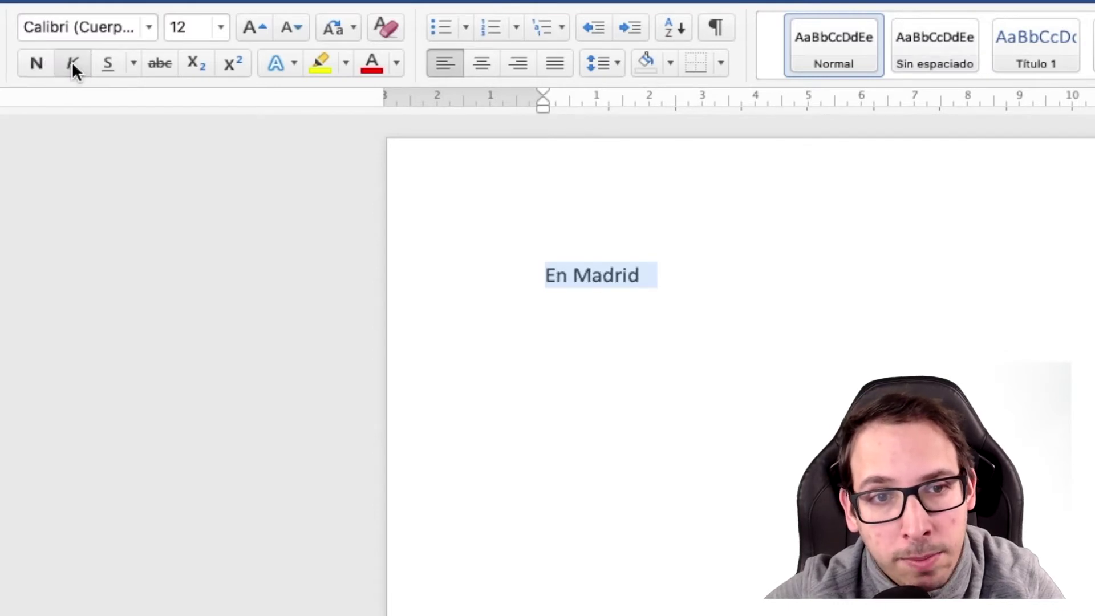
left_click(73, 69)
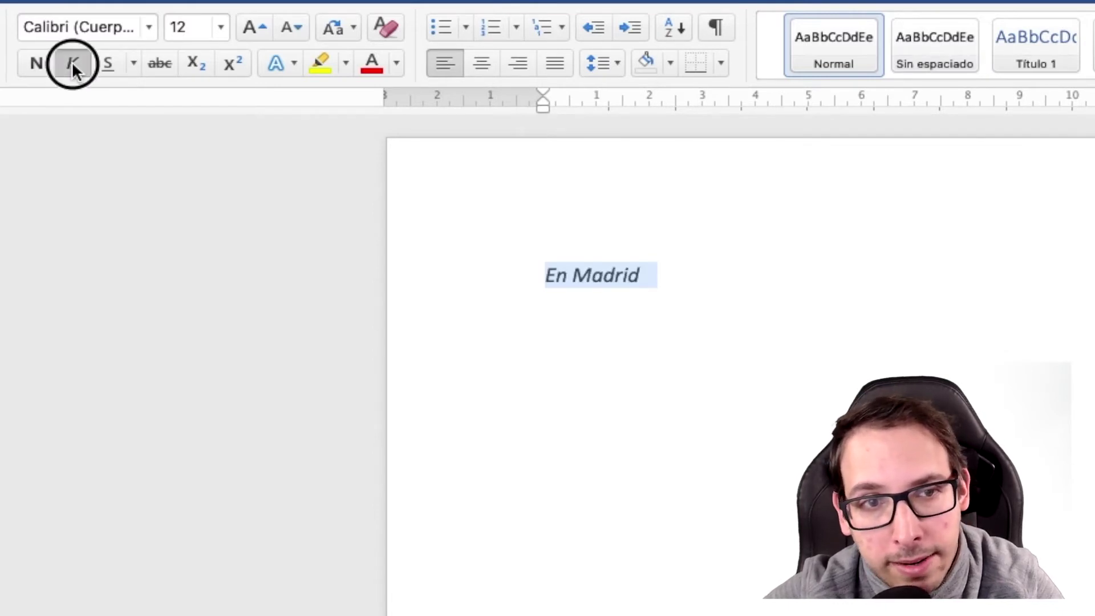
left_click(72, 63)
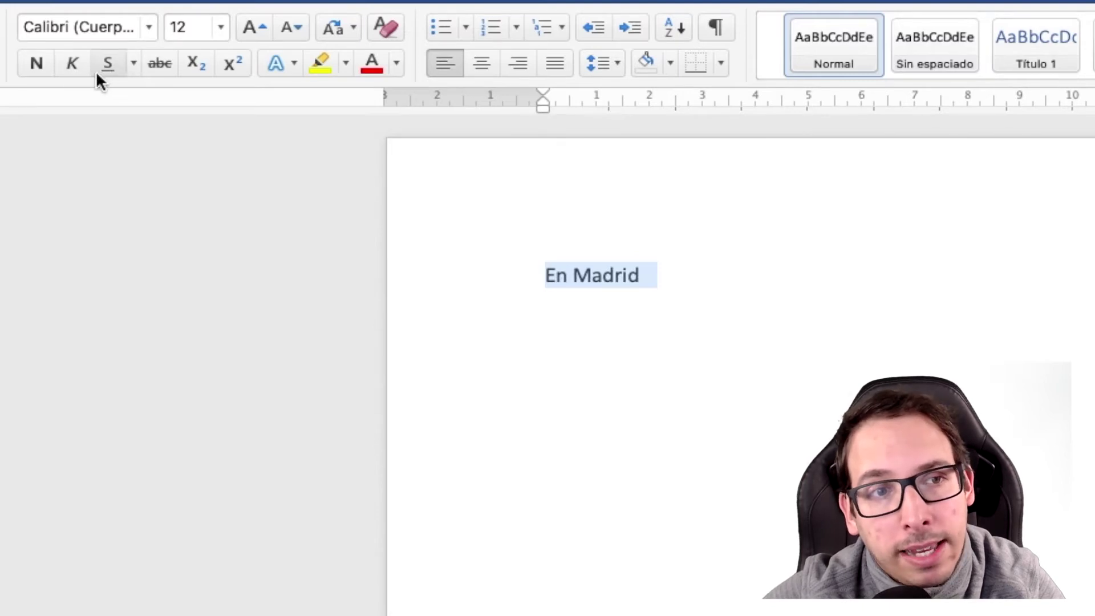
left_click(106, 62)
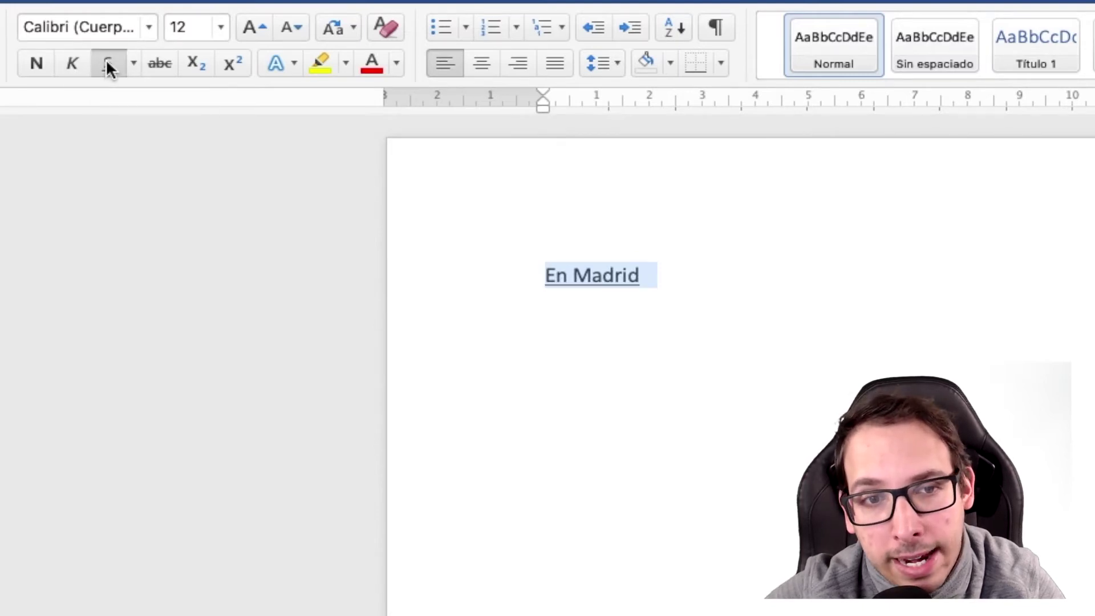
left_click(107, 63)
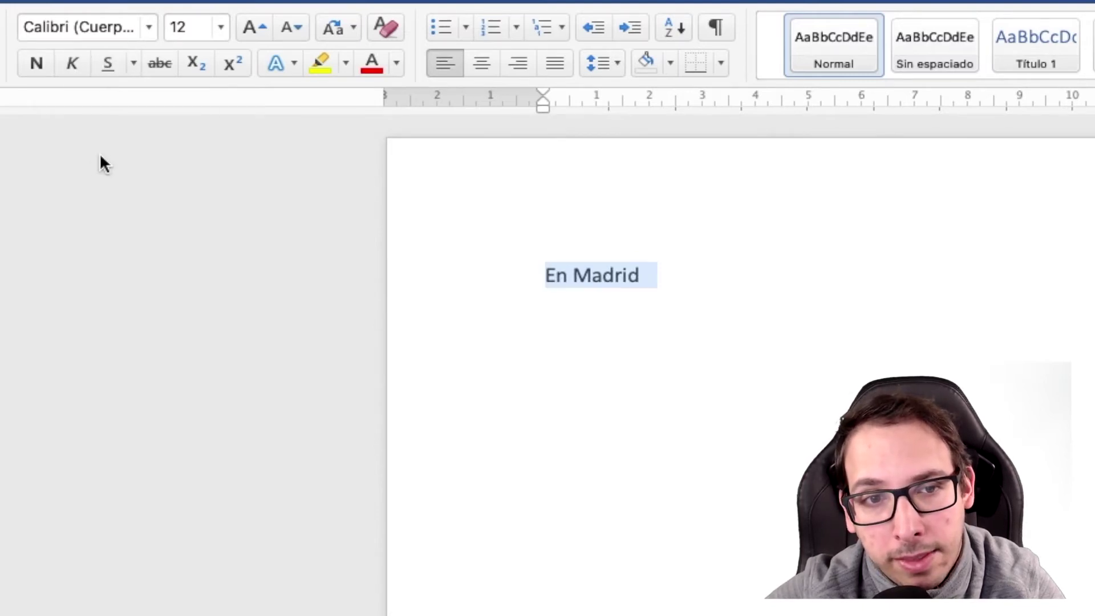
Strike through 'En Madrid', then reselect it and remove the strikethrough.
left_click(158, 62)
left_click(711, 290)
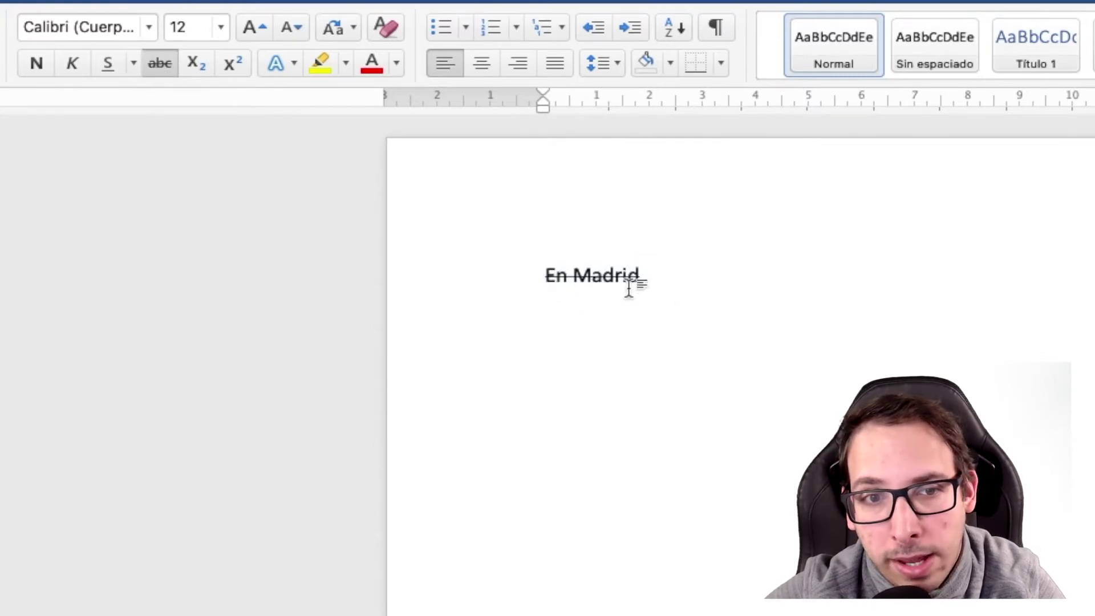
left_click_drag(648, 275, 540, 273)
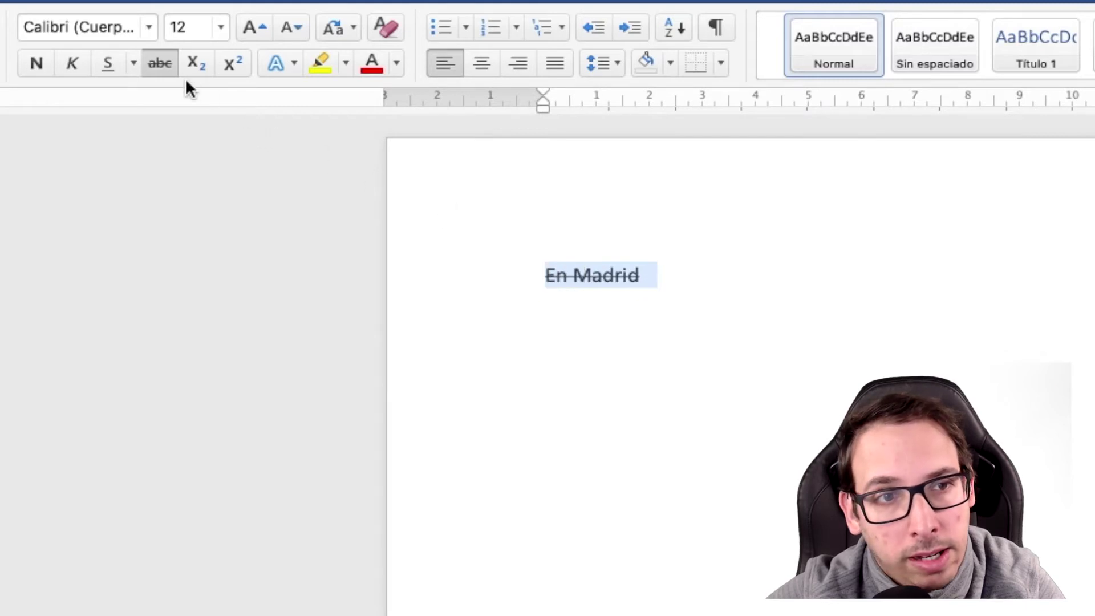
left_click(155, 66)
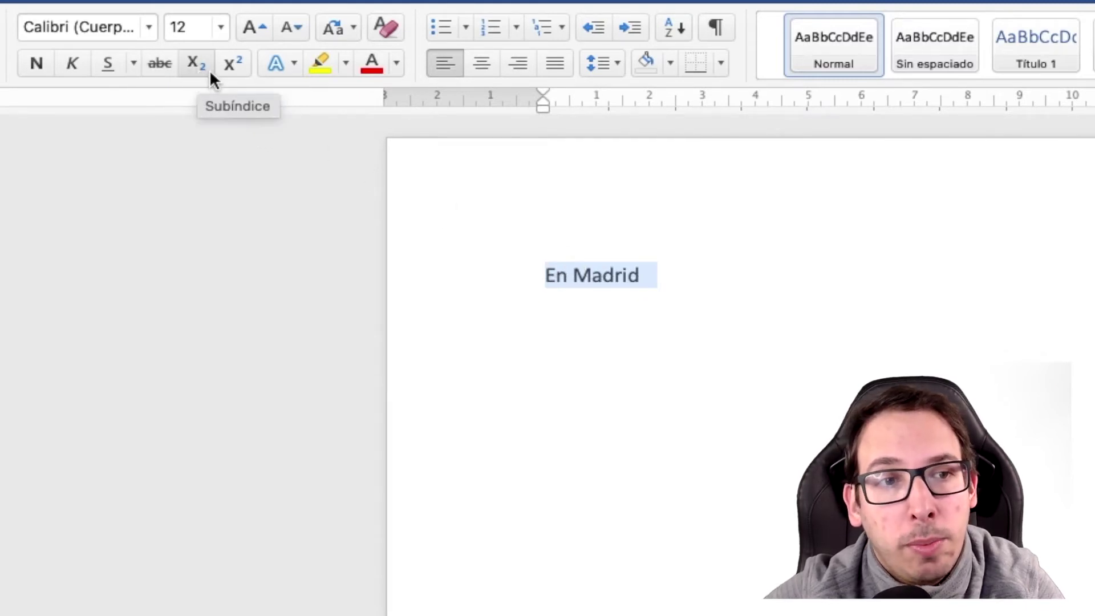
Type 'H2O' at the end of the line and make its 2 subscript.
left_click(717, 282)
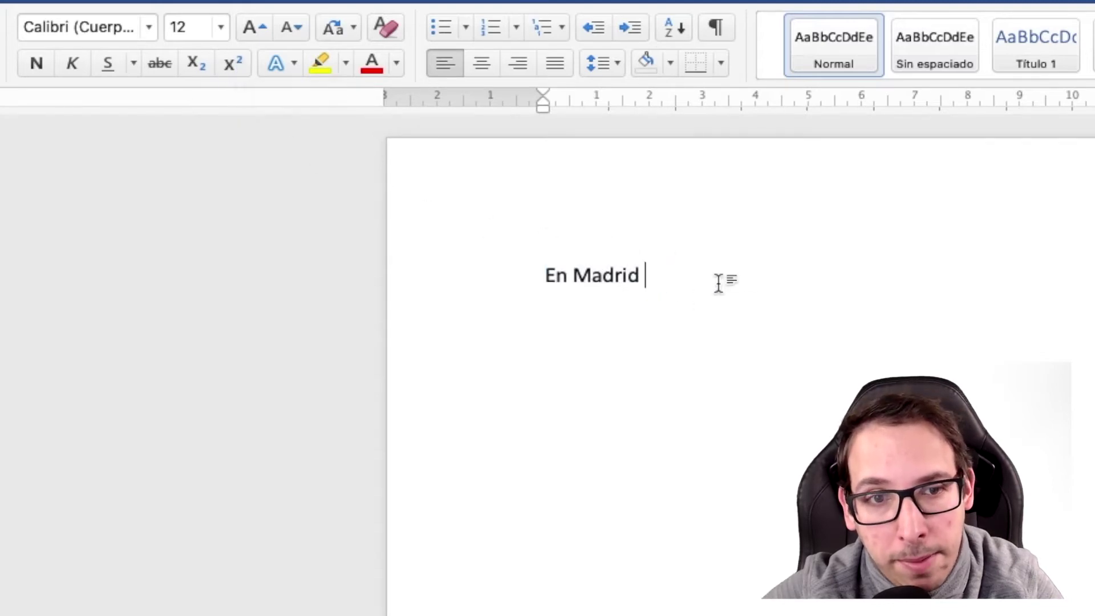
type("H")
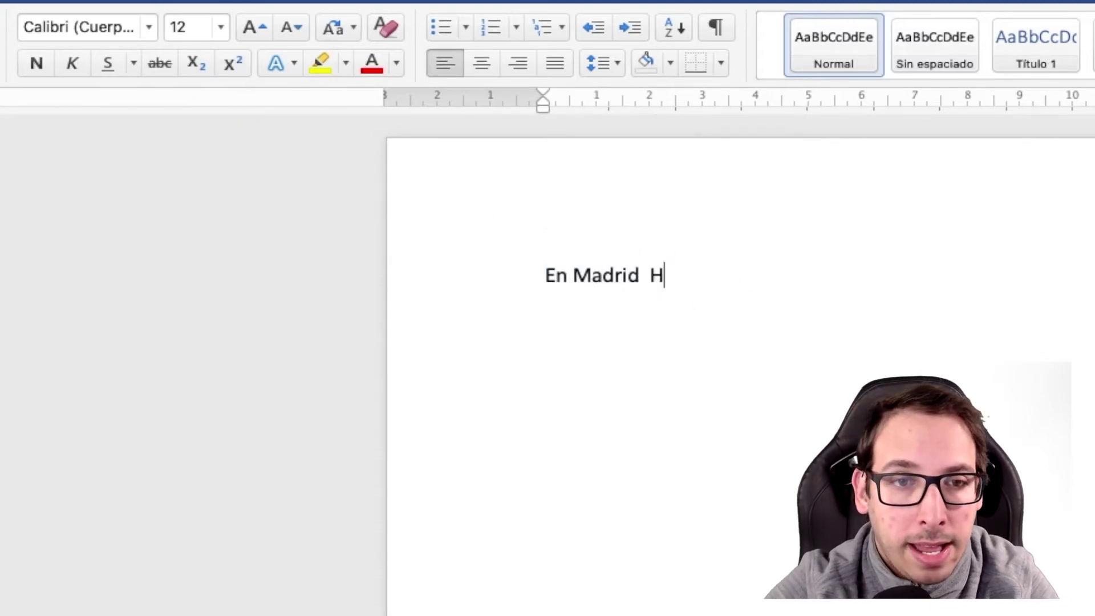
type("2")
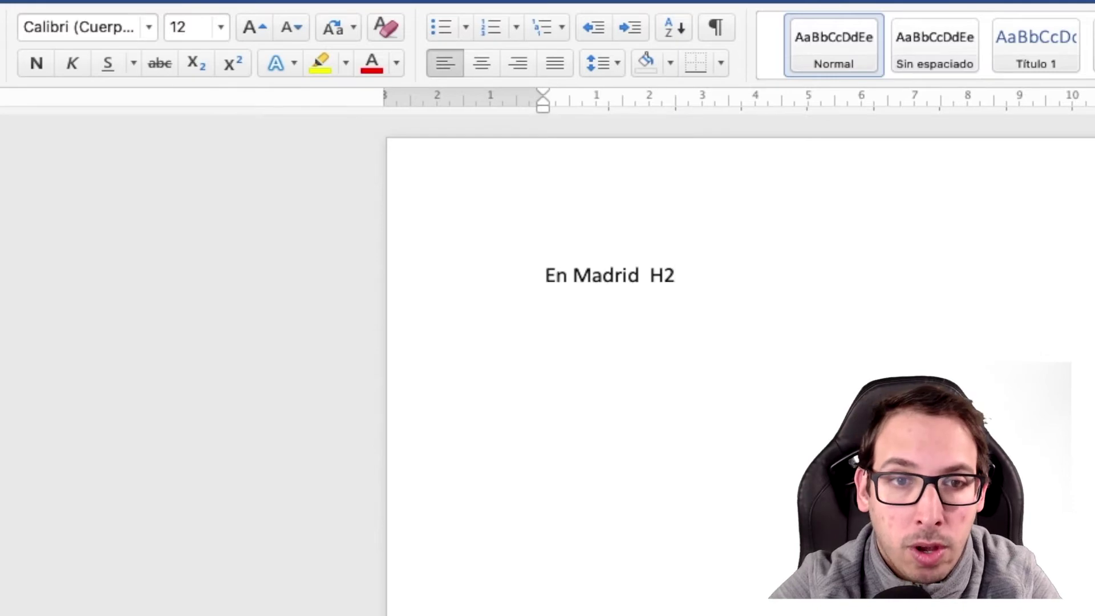
type("O")
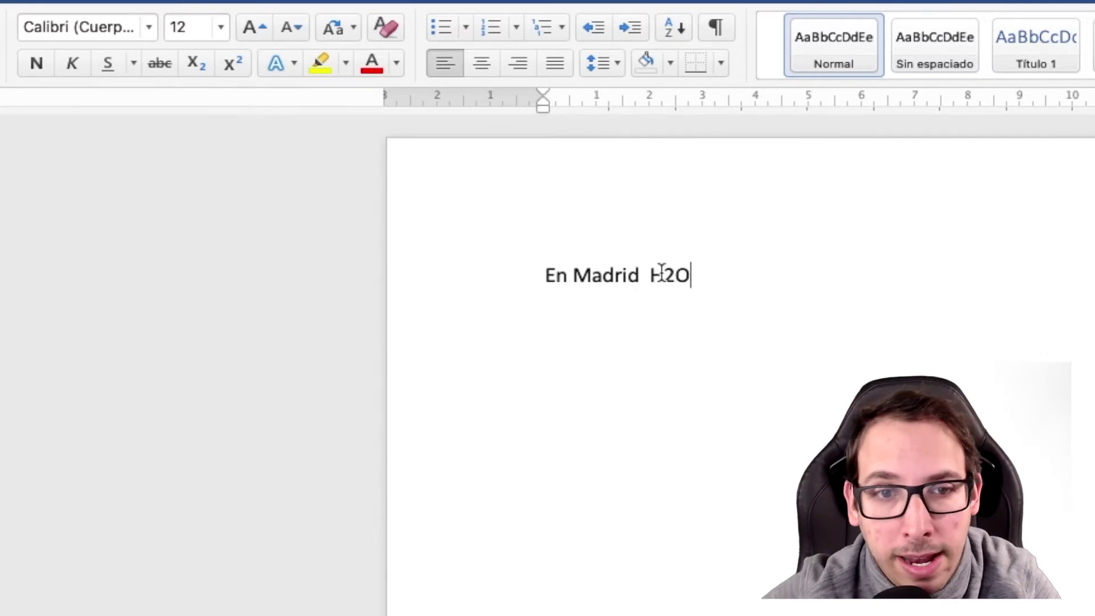
left_click_drag(664, 277, 676, 277)
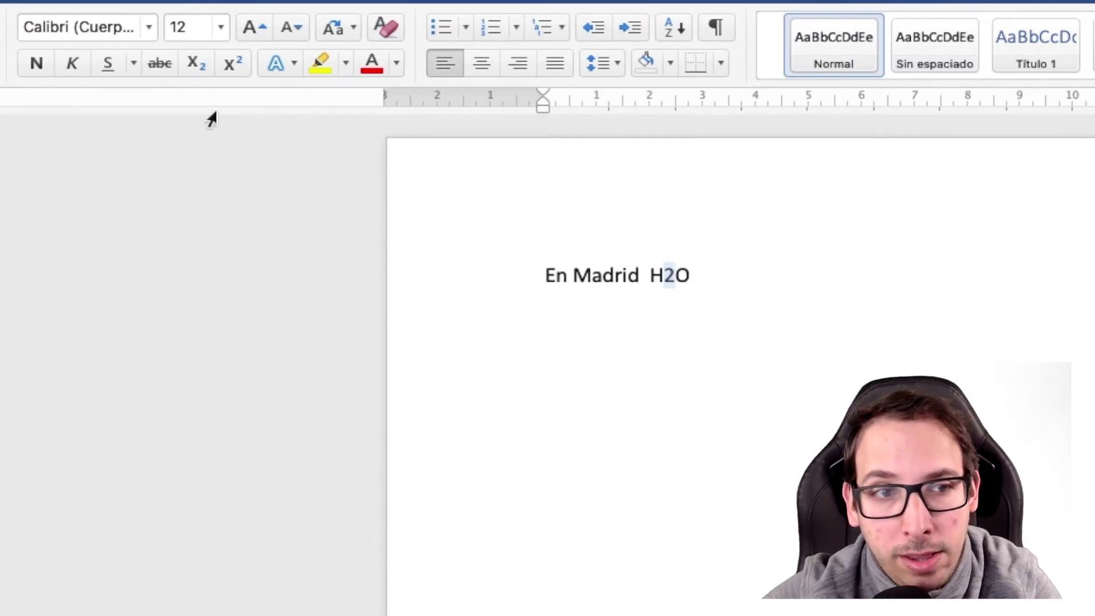
left_click(194, 64)
Type '100m2' after H₂O and make its final 2 superscript.
left_click(725, 273)
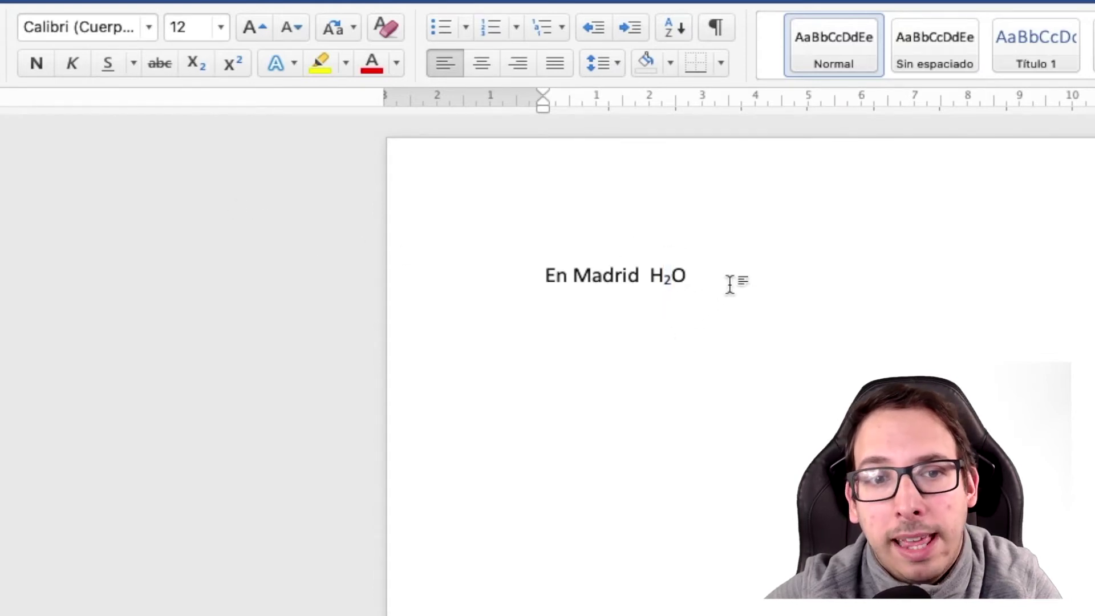
type("1")
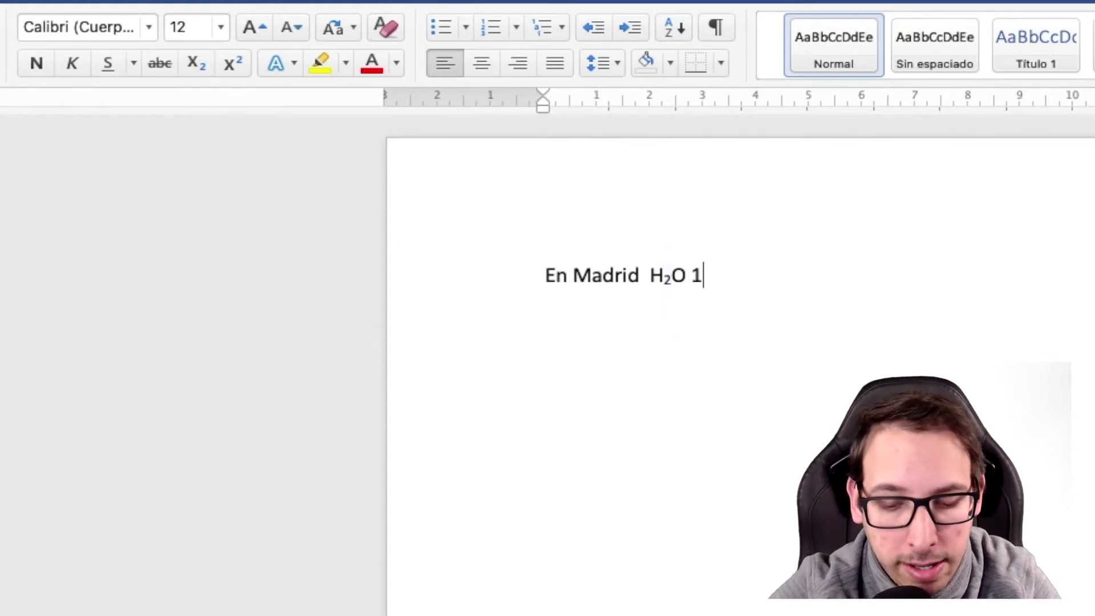
type("00m2")
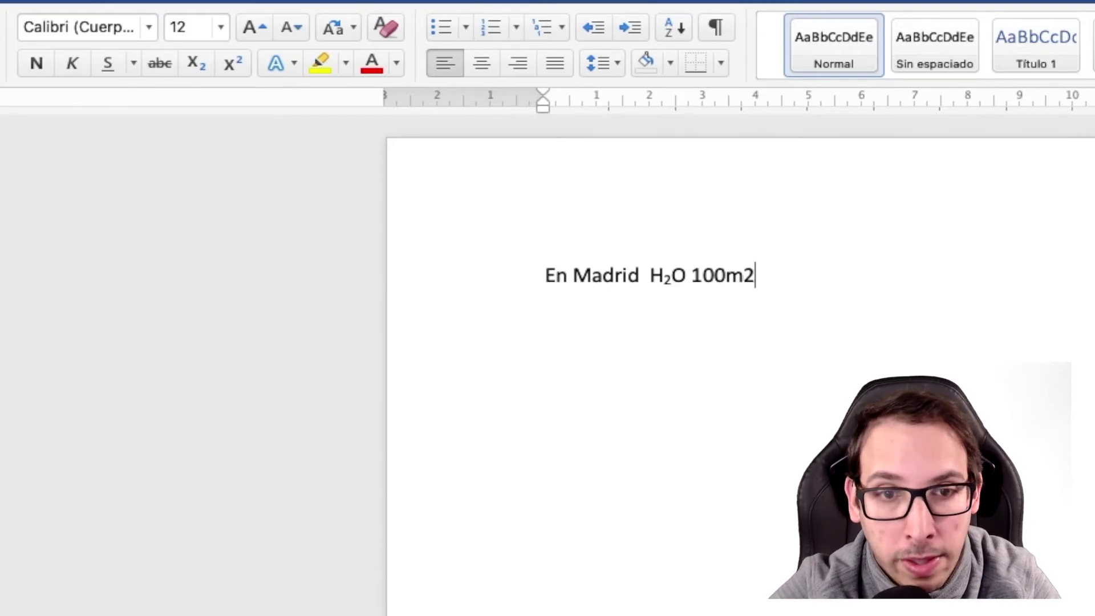
left_click(748, 273)
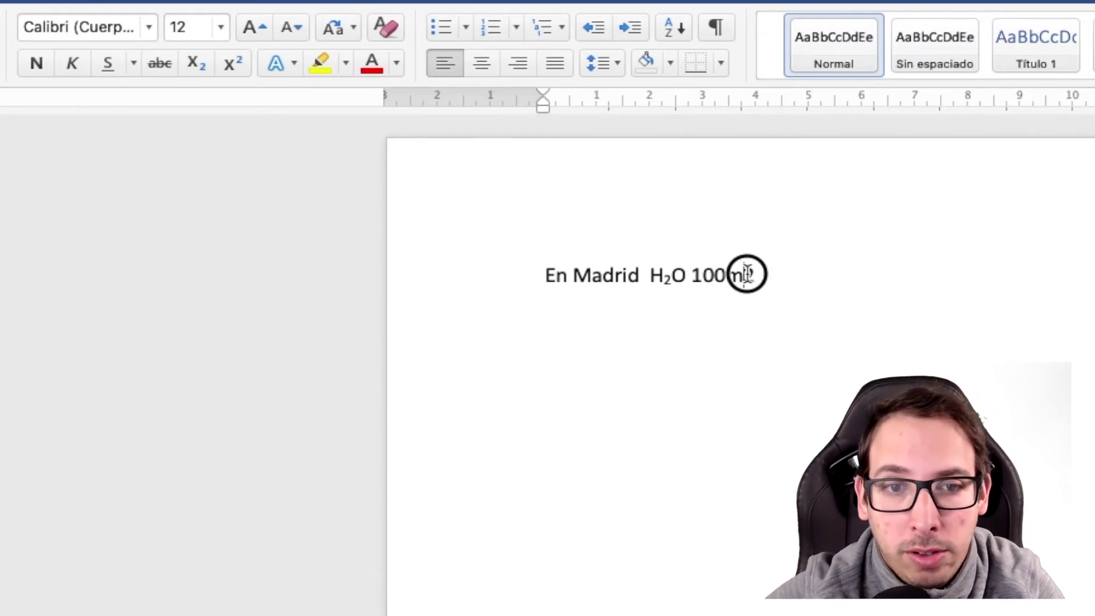
left_click_drag(747, 274, 754, 275)
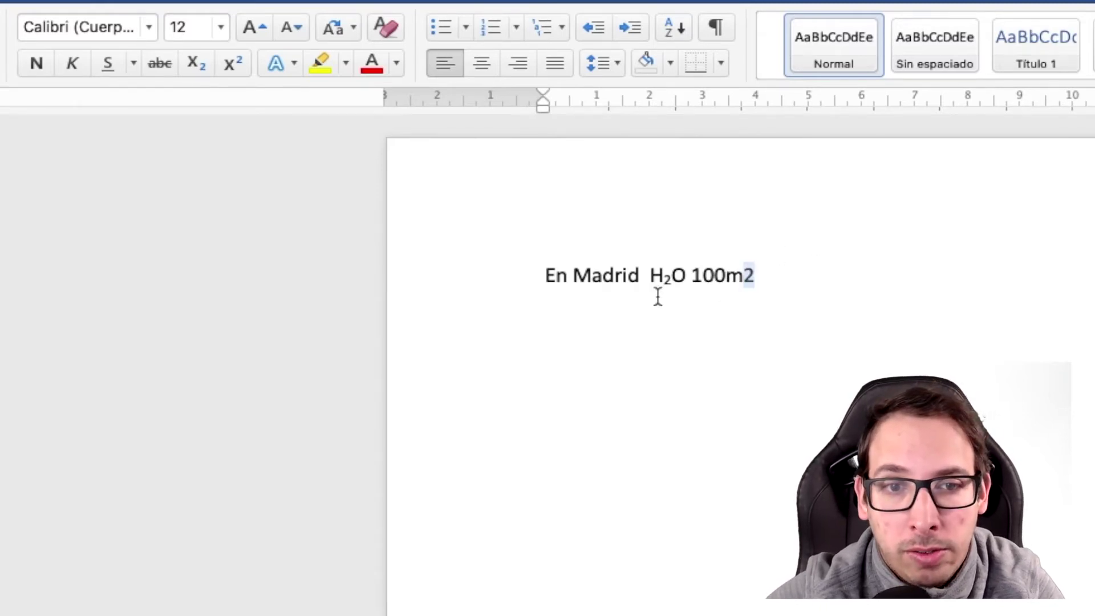
left_click(233, 63)
left_click(787, 285)
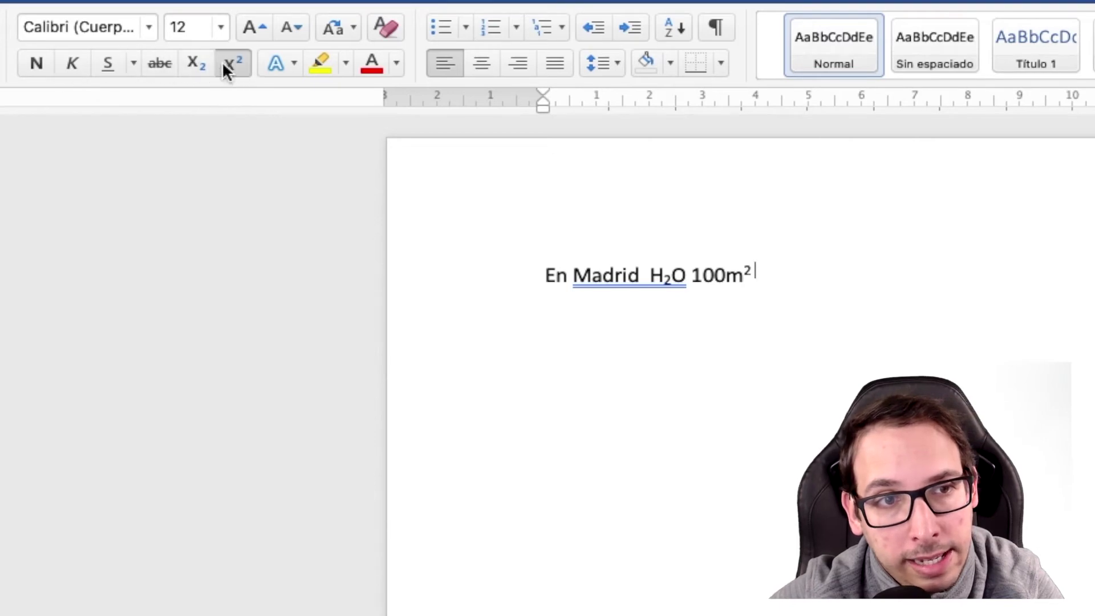
Set the whole line 'En Madrid H₂O 100m²' in Arial.
left_click(522, 241)
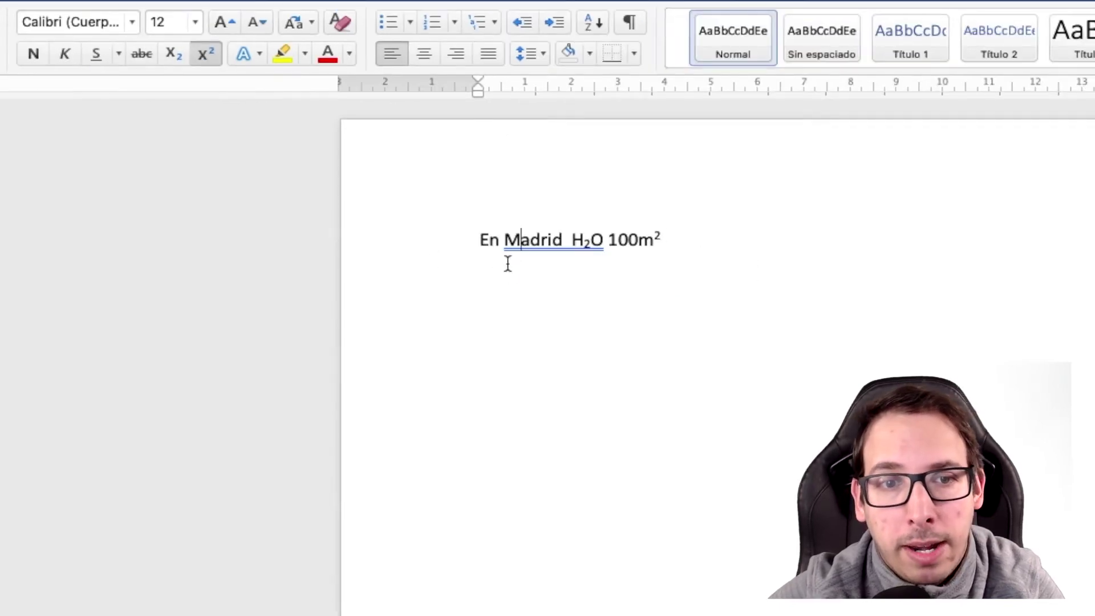
left_click_drag(679, 240, 456, 244)
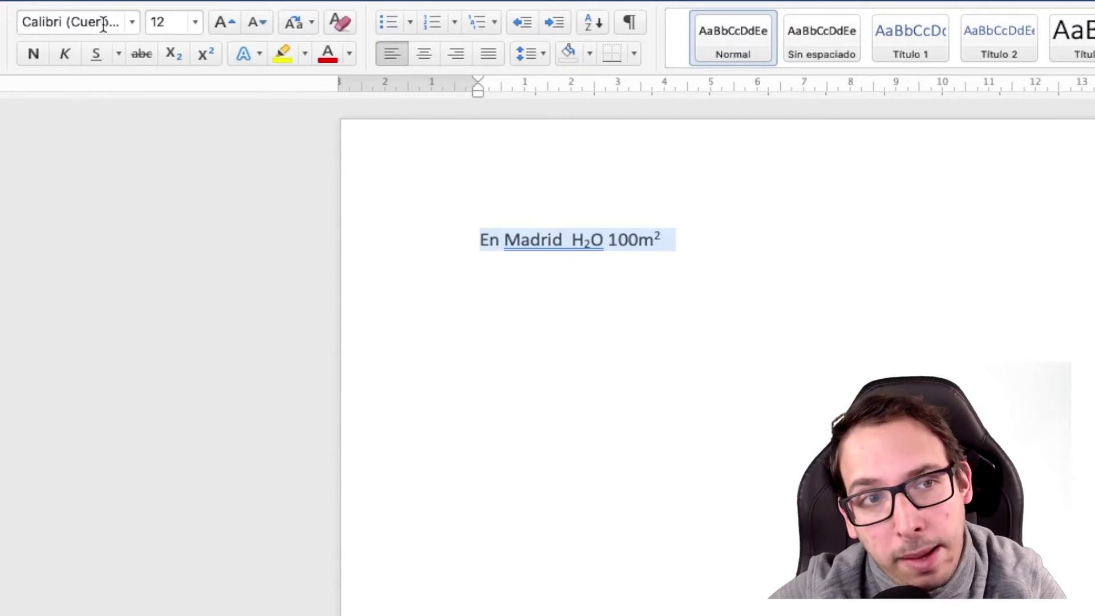
left_click(133, 23)
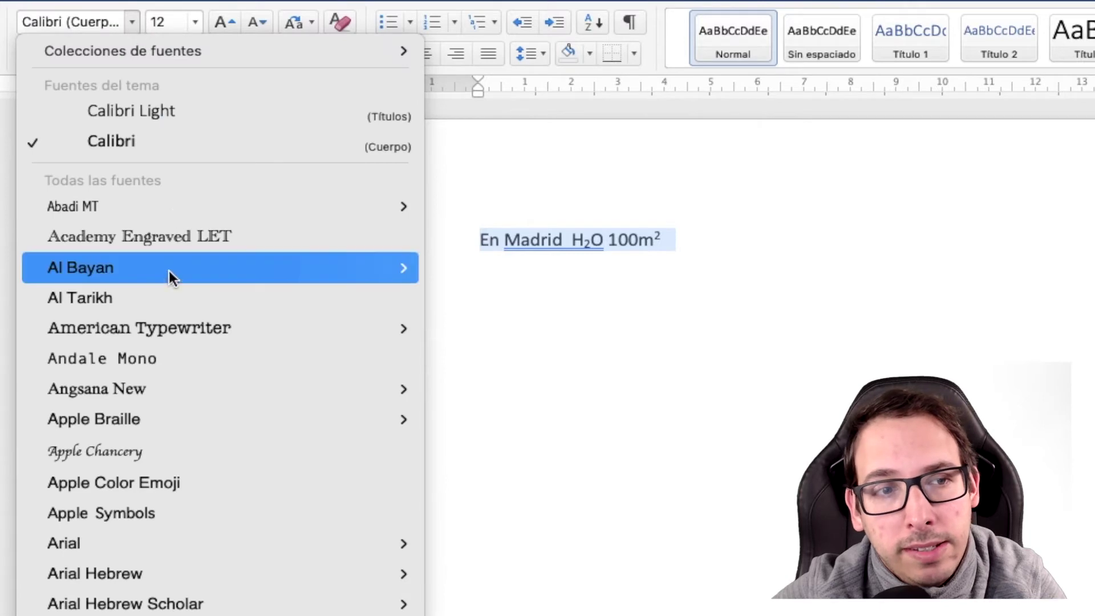
mouse_move(154, 542)
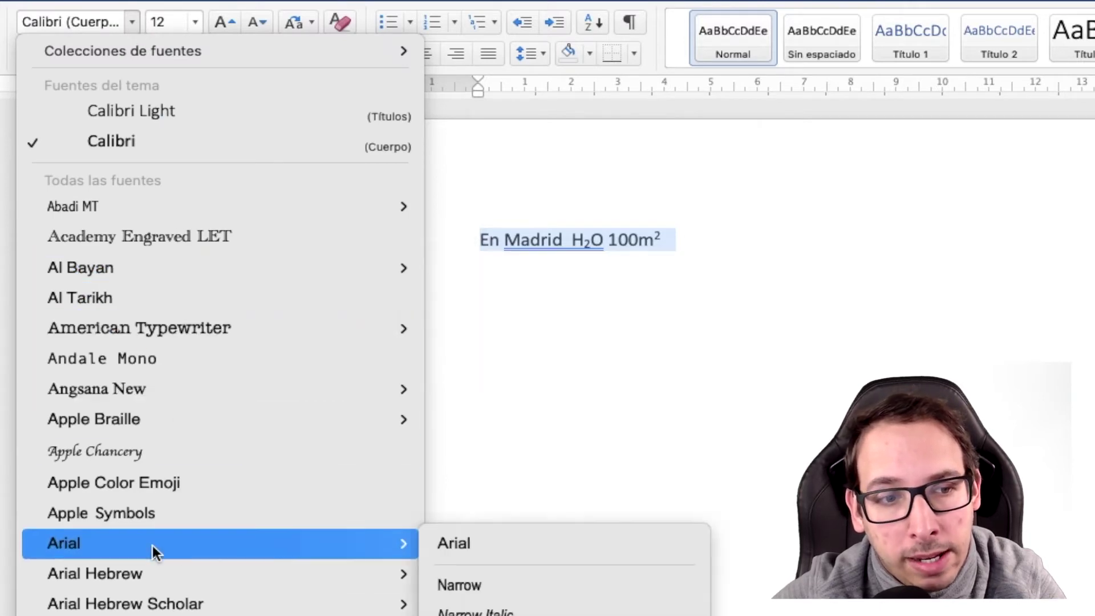
left_click(464, 550)
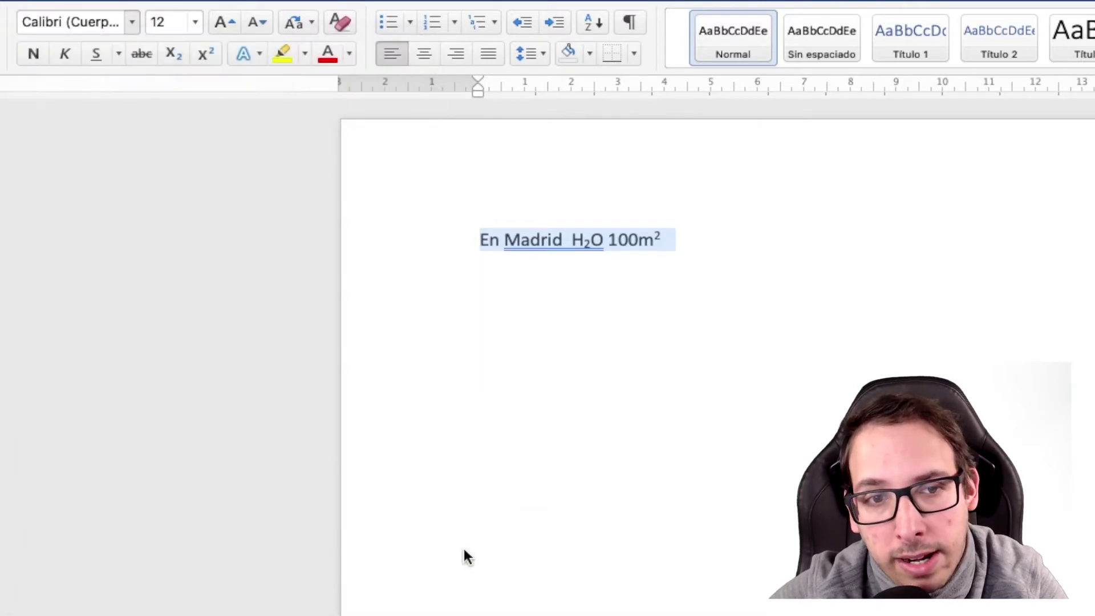
left_click(631, 337)
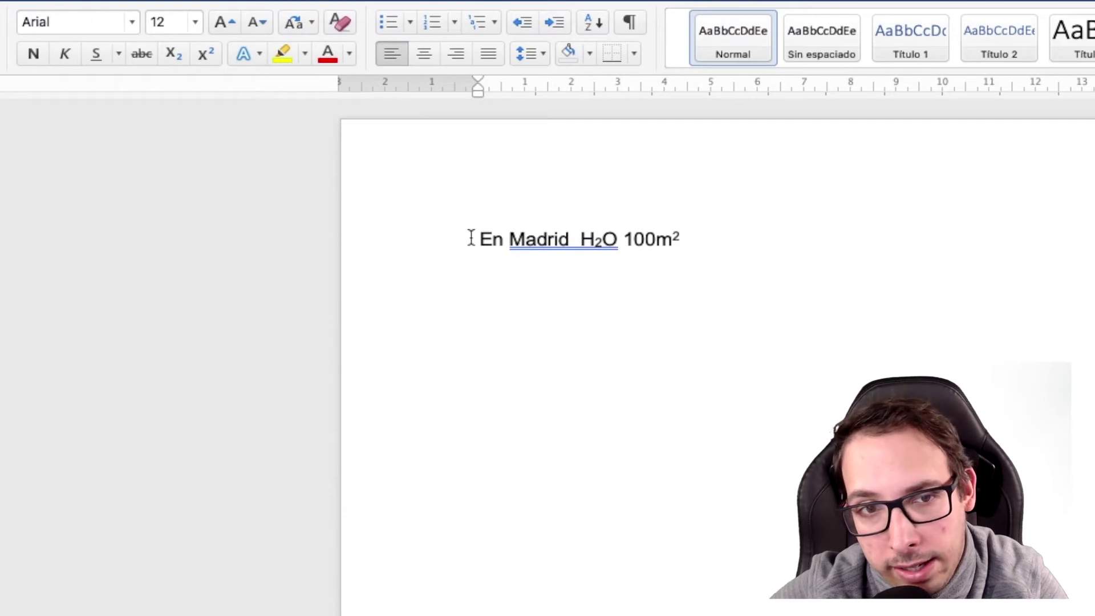
Switch the line's font from Arial to Belle Allure CE.
left_click_drag(479, 239, 701, 236)
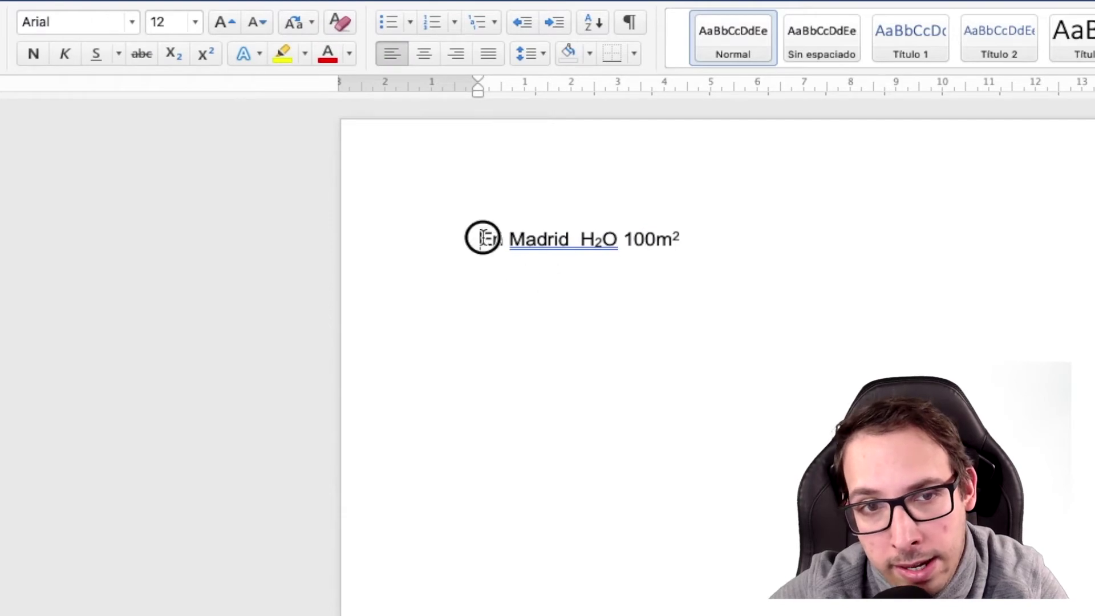
left_click(136, 21)
scroll(159, 400, "down", 2)
scroll(160, 422, "down", 10)
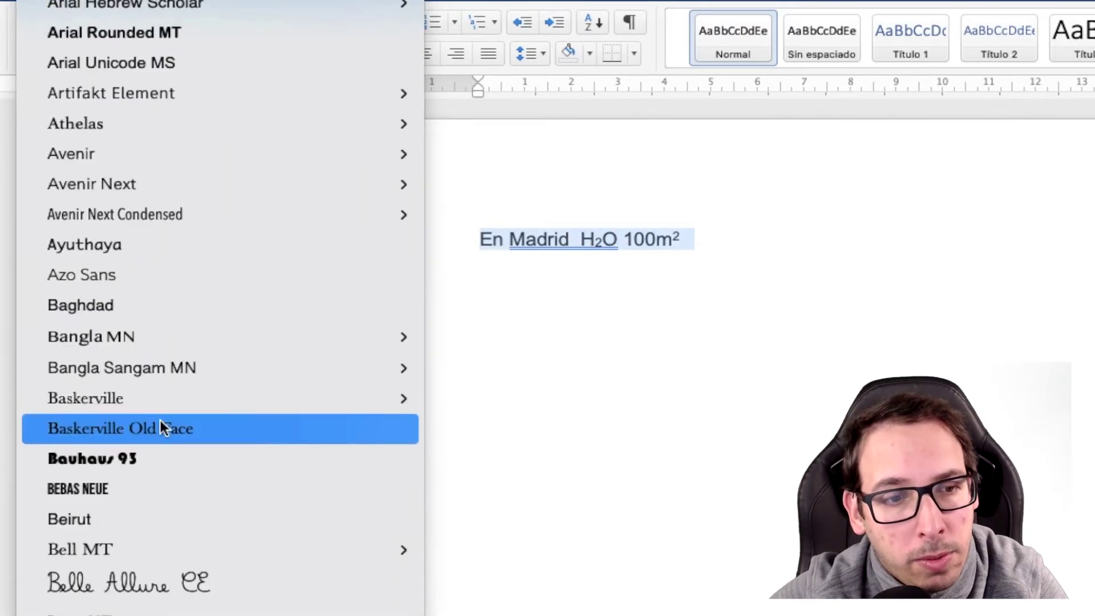
left_click(159, 585)
left_click(743, 371)
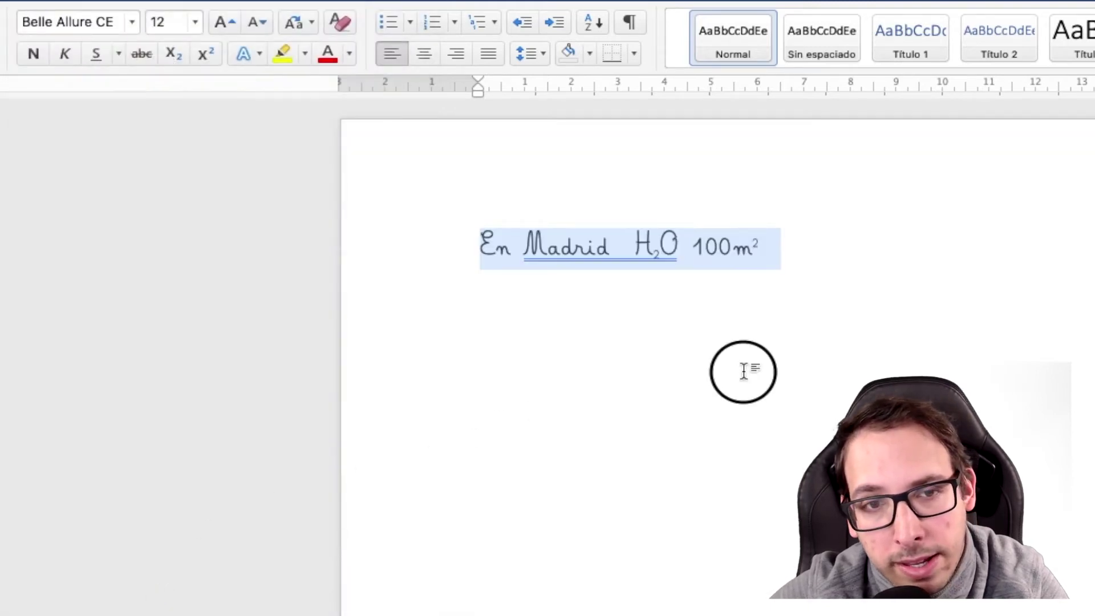
left_click(819, 254)
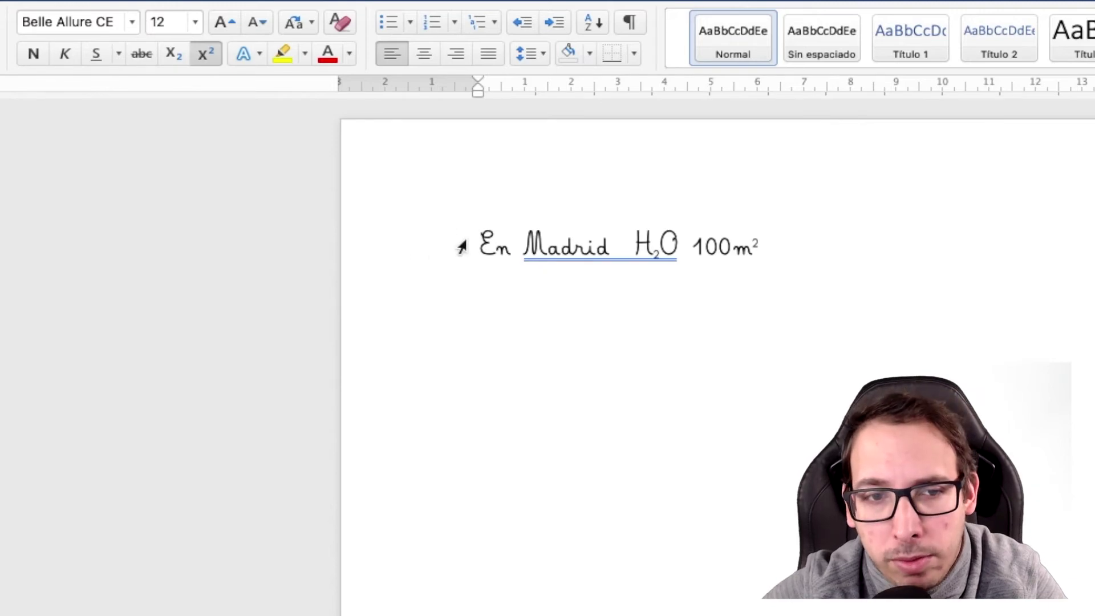
left_click_drag(478, 245, 778, 246)
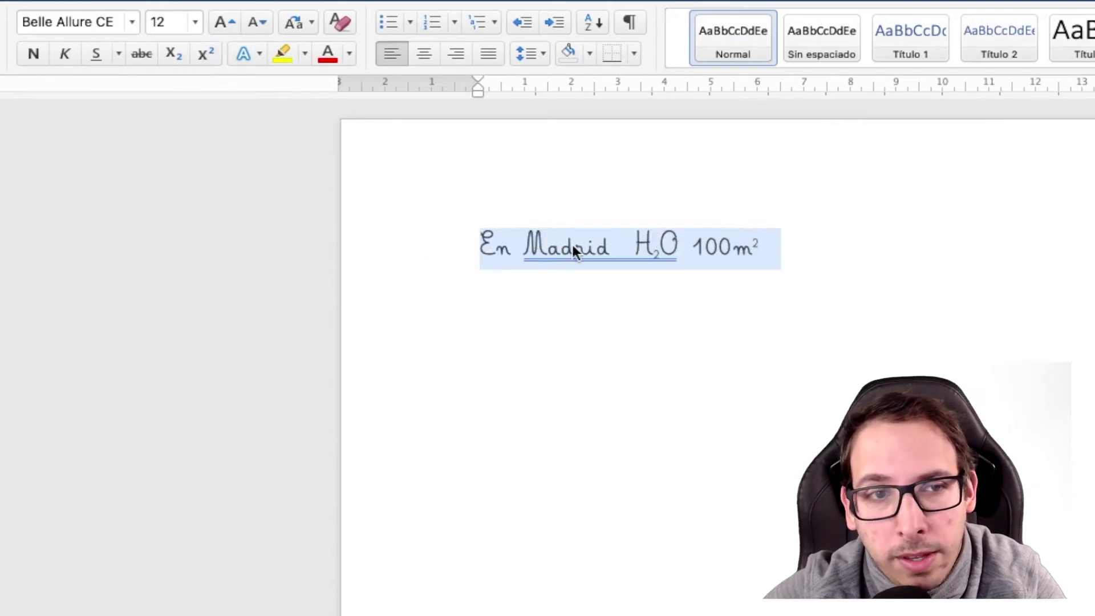
Clear all formatting from the line and set it to 14 point.
left_click(338, 21)
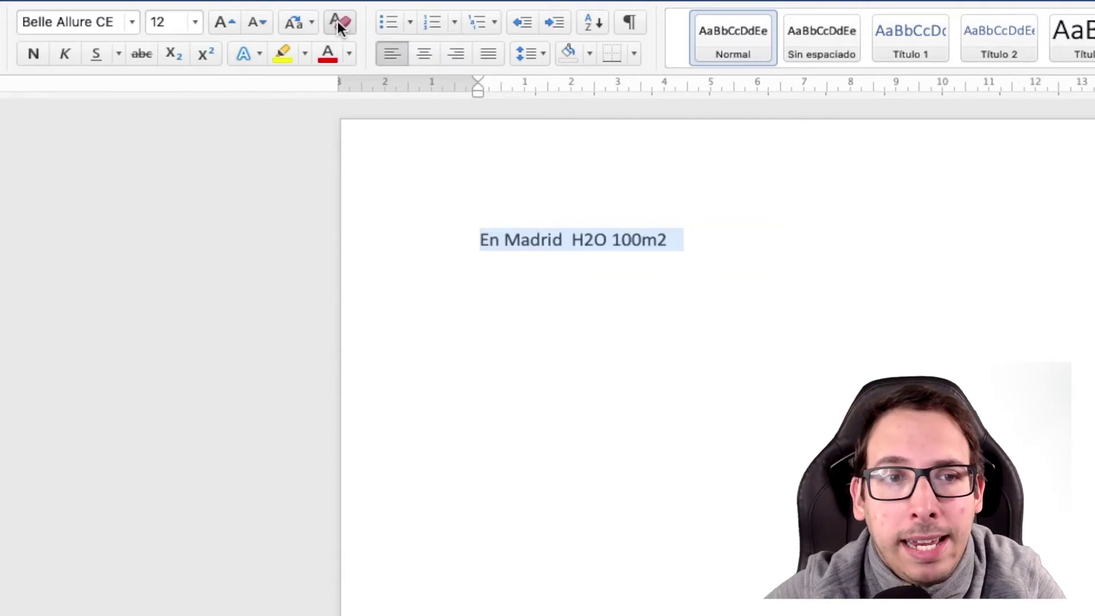
left_click(754, 211)
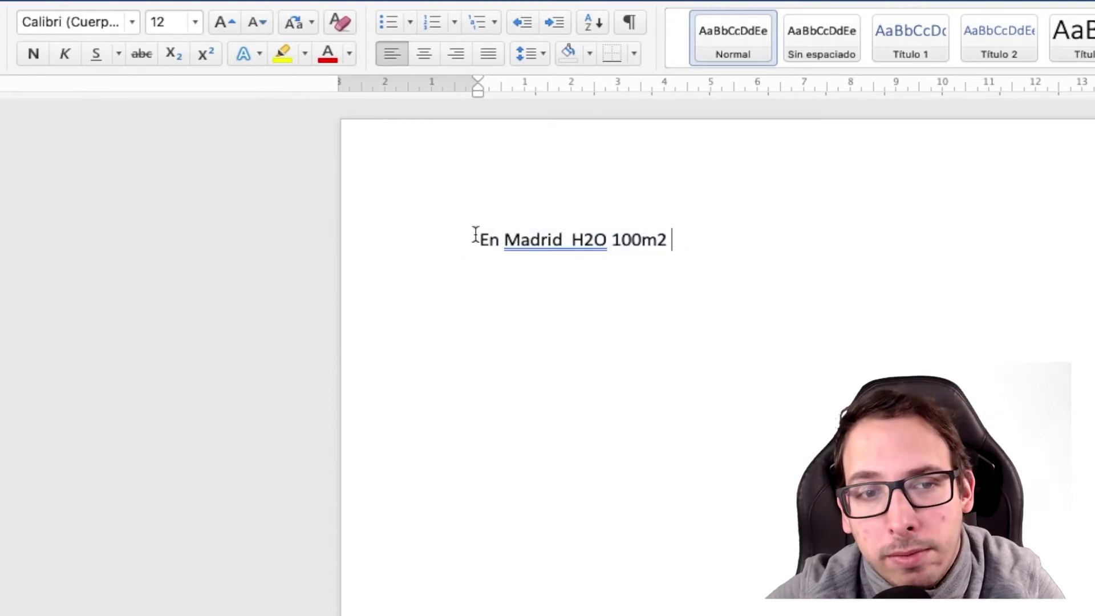
left_click_drag(475, 233, 687, 235)
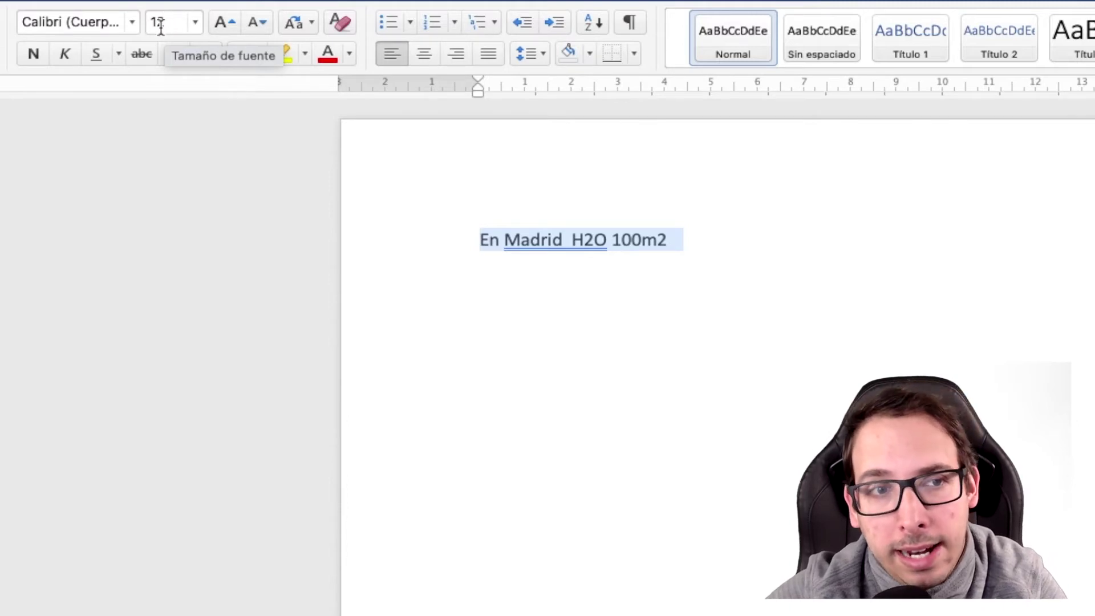
left_click(196, 22)
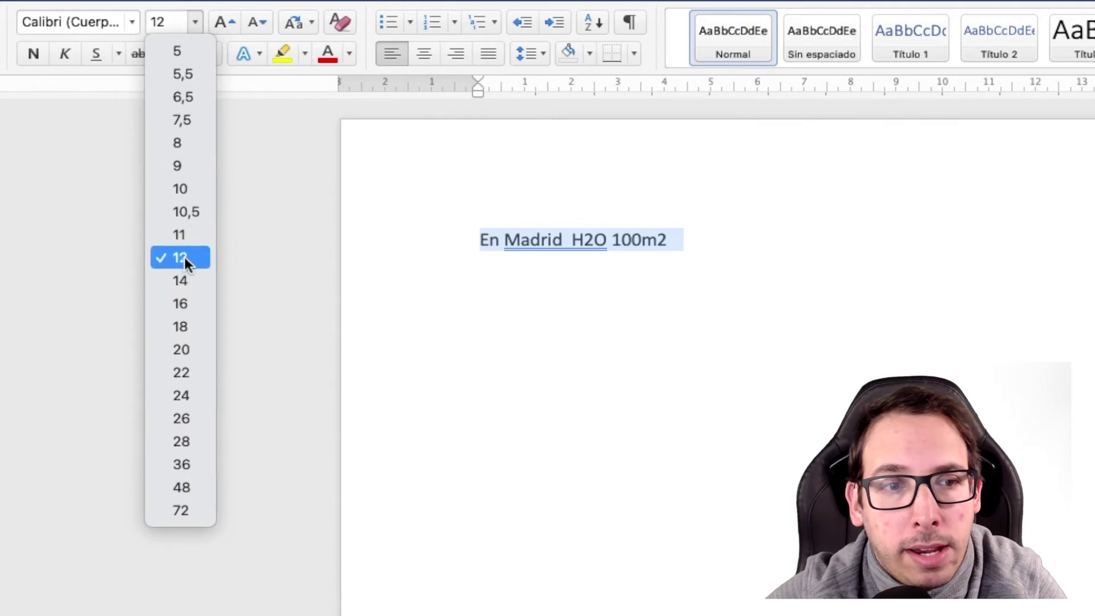
left_click(174, 281)
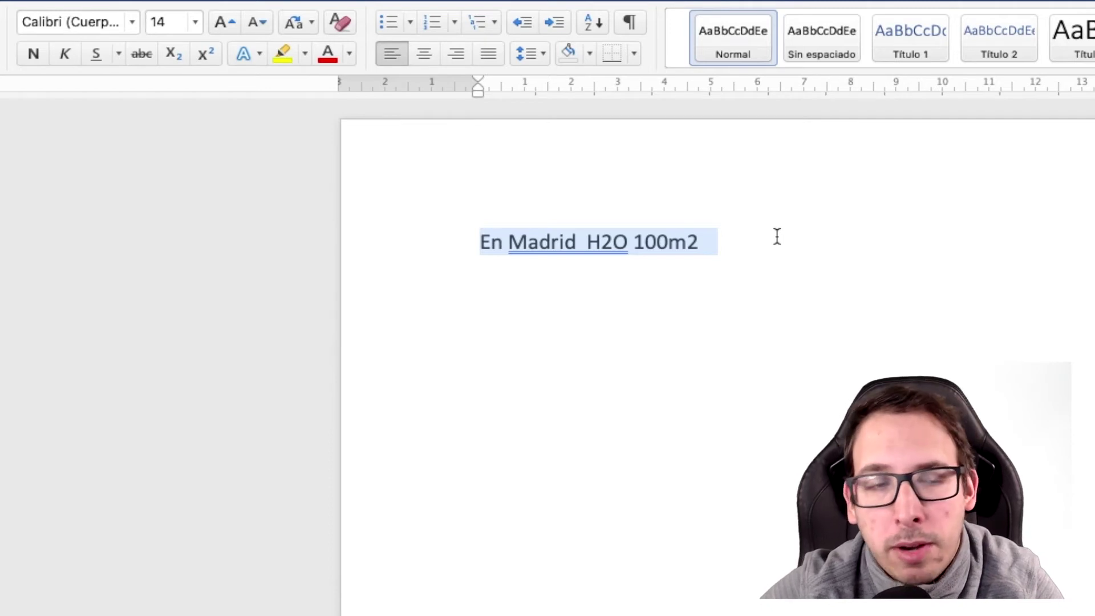
Grow the text step by step to 20 point, then shrink it back to 14.
left_click(227, 23)
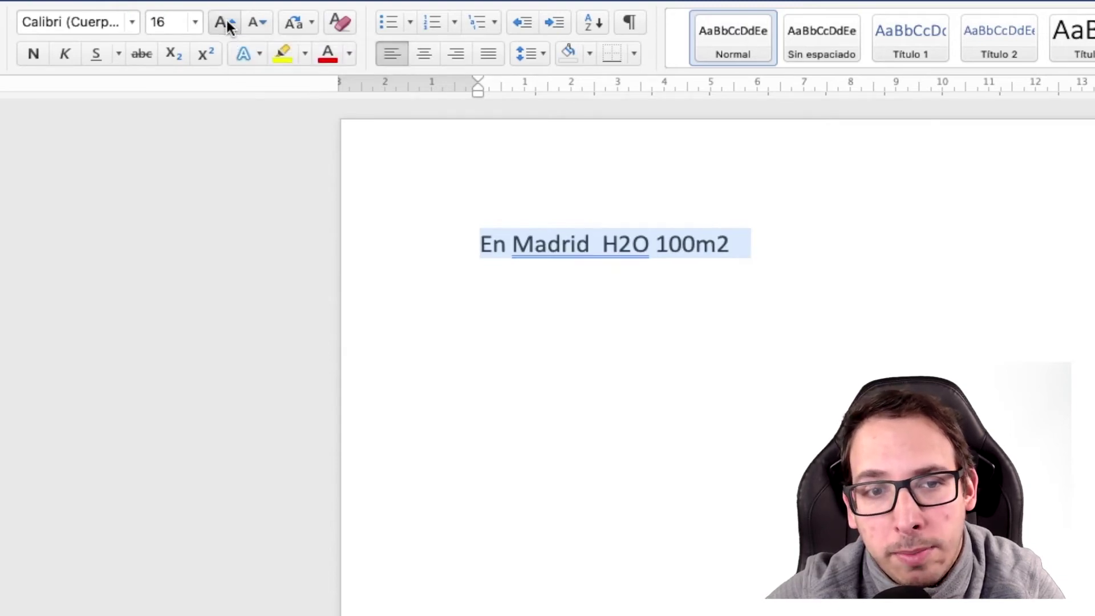
left_click(227, 22)
left_click(227, 23)
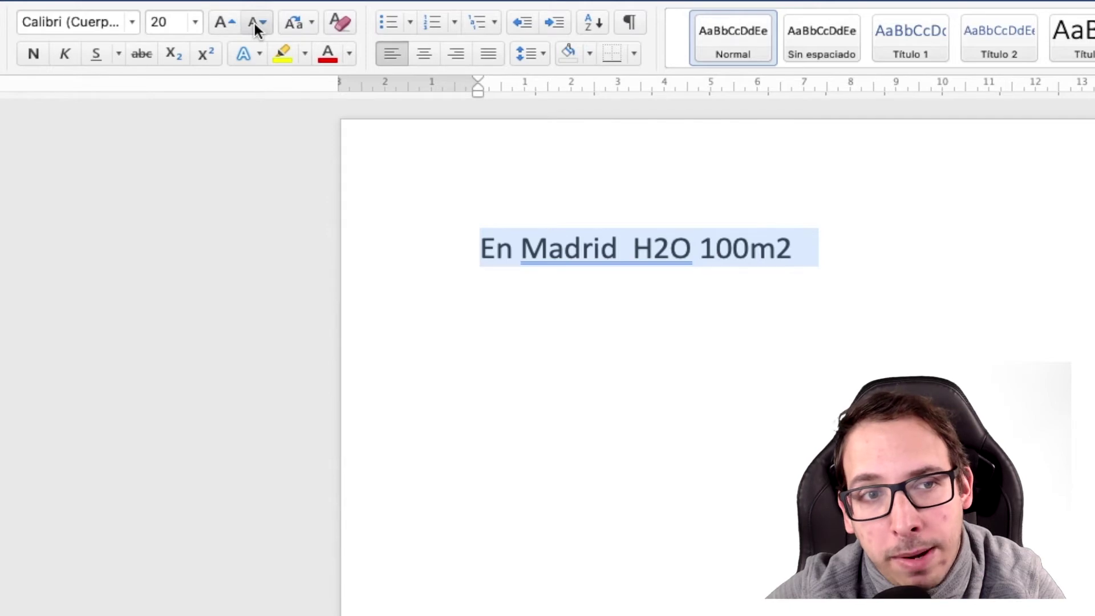
left_click(255, 23)
left_click(254, 23)
left_click(254, 23)
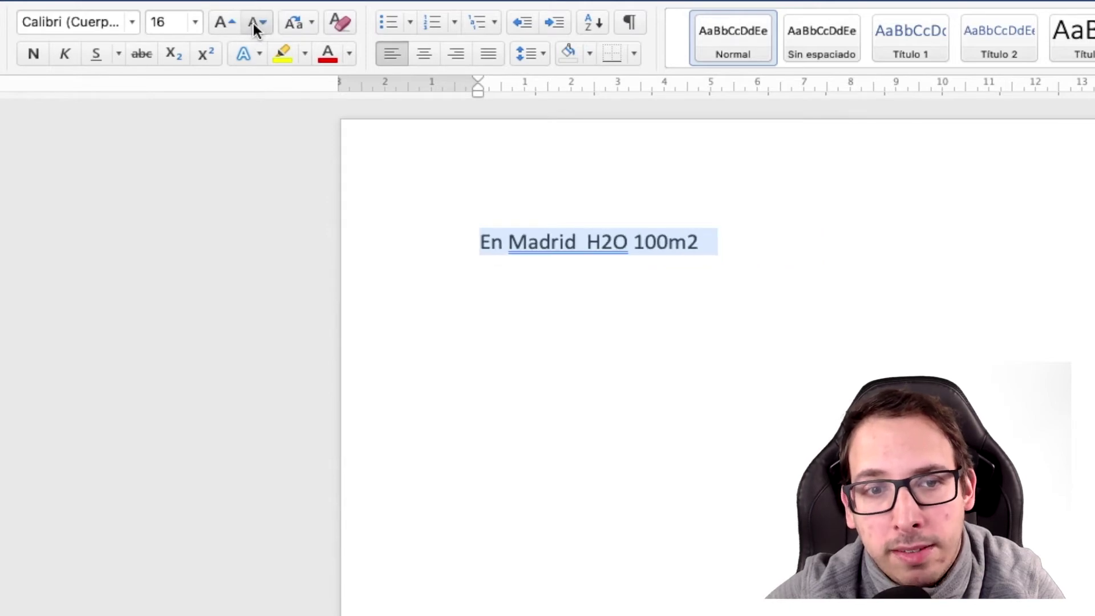
left_click(255, 23)
left_click(772, 244)
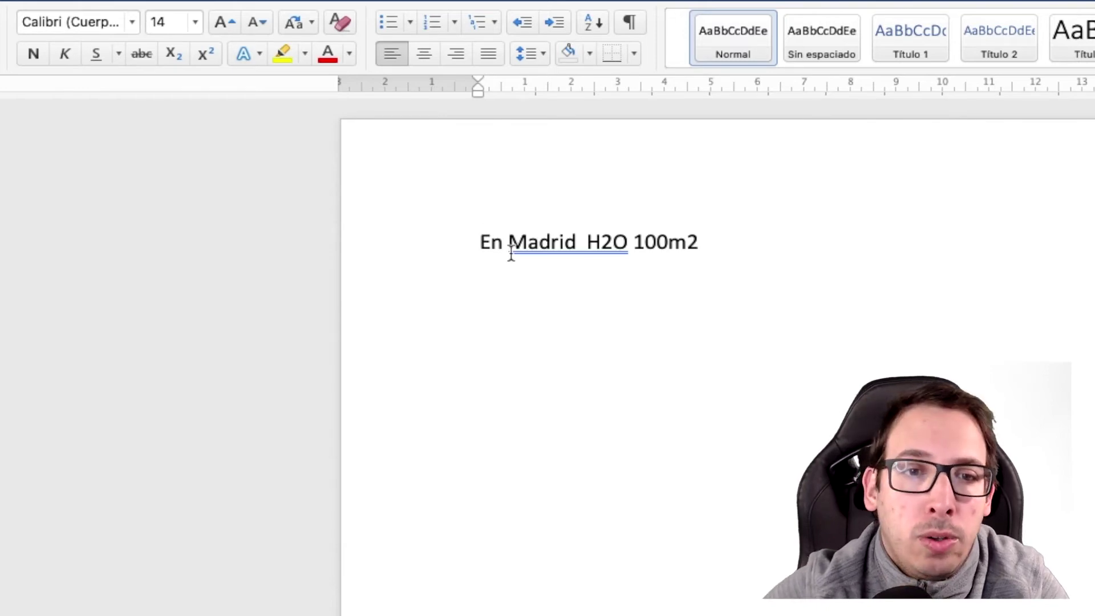
Change the word 'Madrid' to all capitals, giving MADRID.
left_click_drag(510, 240, 574, 240)
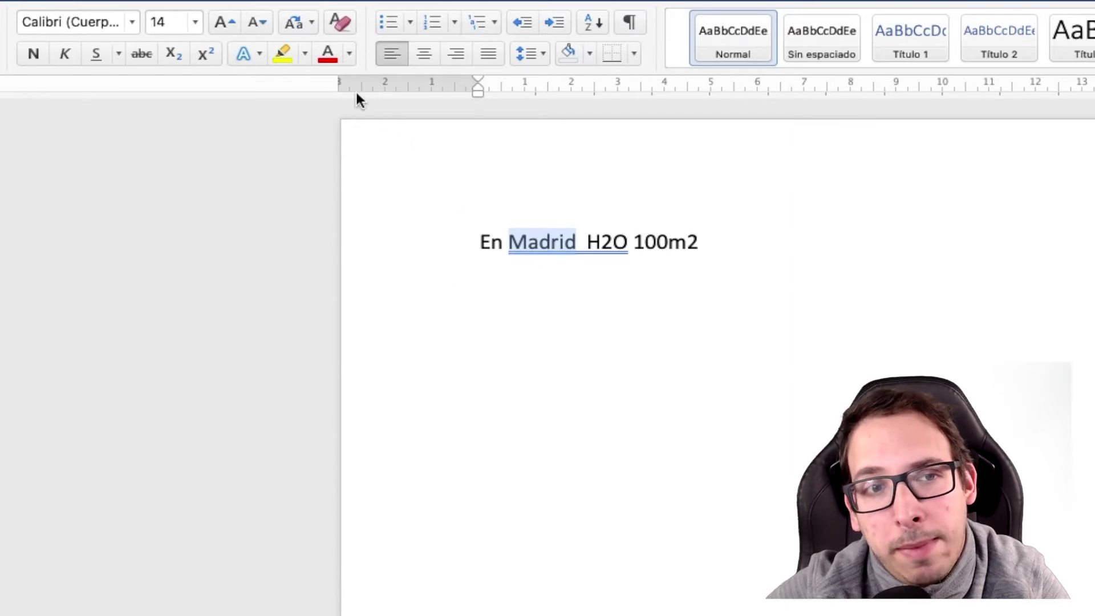
left_click(311, 23)
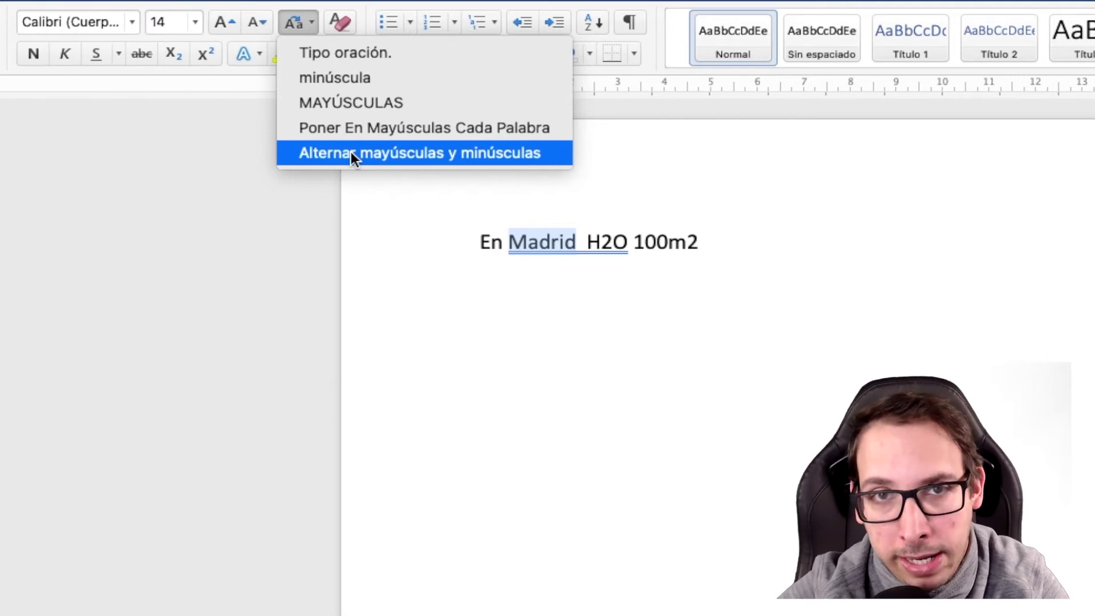
left_click(347, 101)
left_click(559, 262)
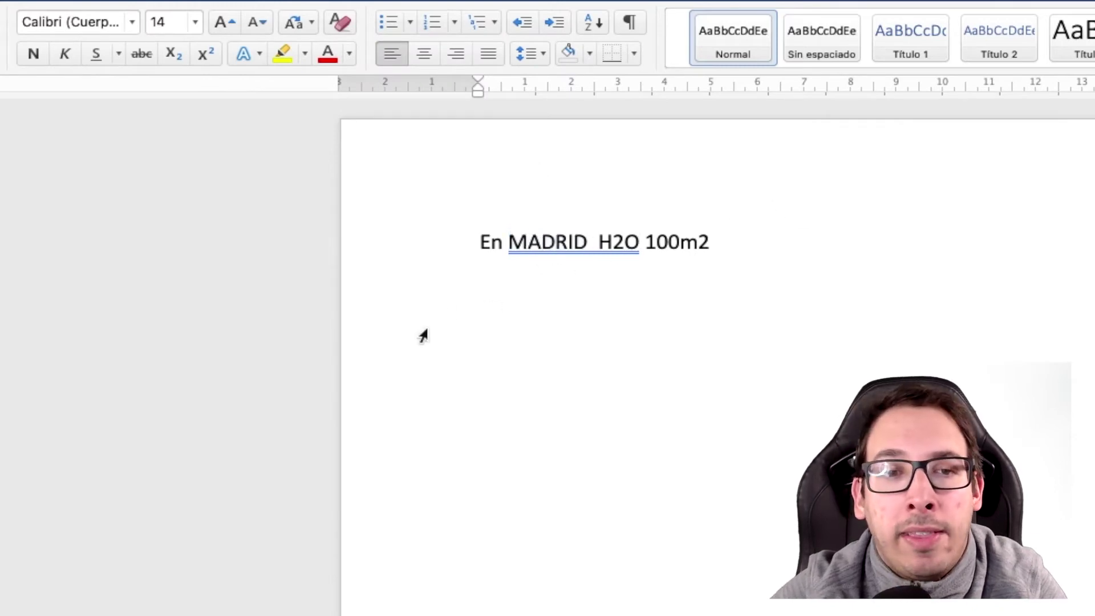
Apply sentence case so MADRID becomes 'madrid', then add an empty line below.
left_click(510, 243)
left_click_drag(510, 243, 587, 243)
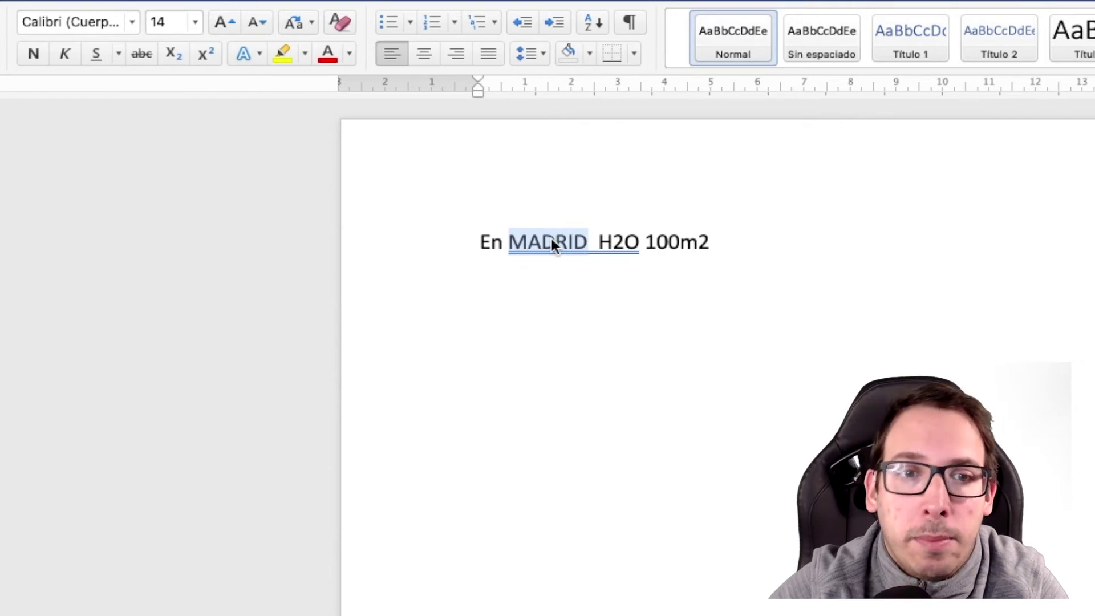
left_click(295, 25)
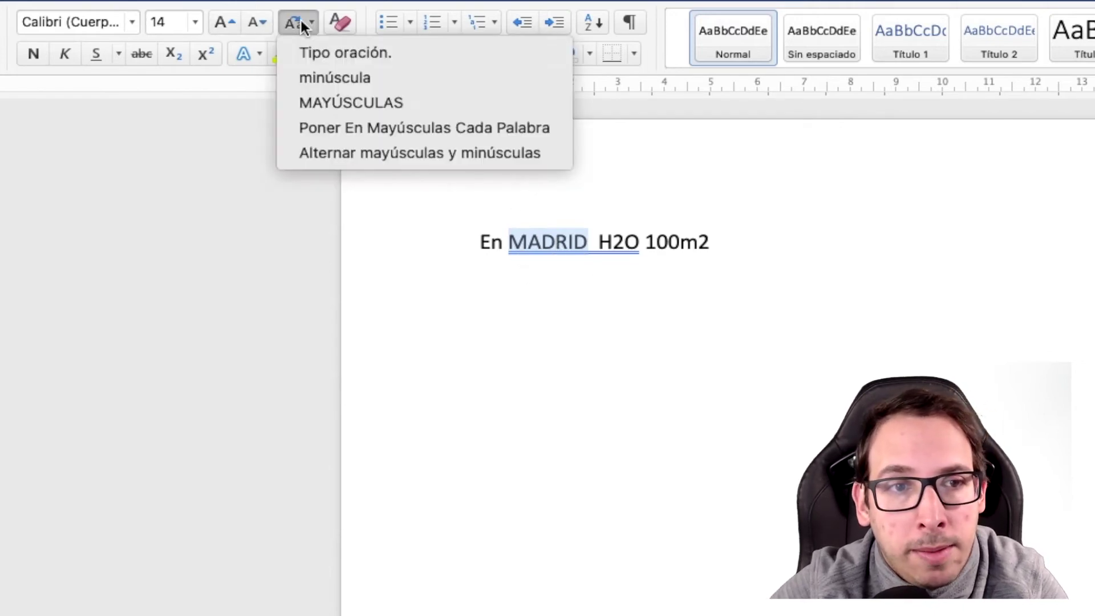
left_click(306, 50)
left_click(744, 237)
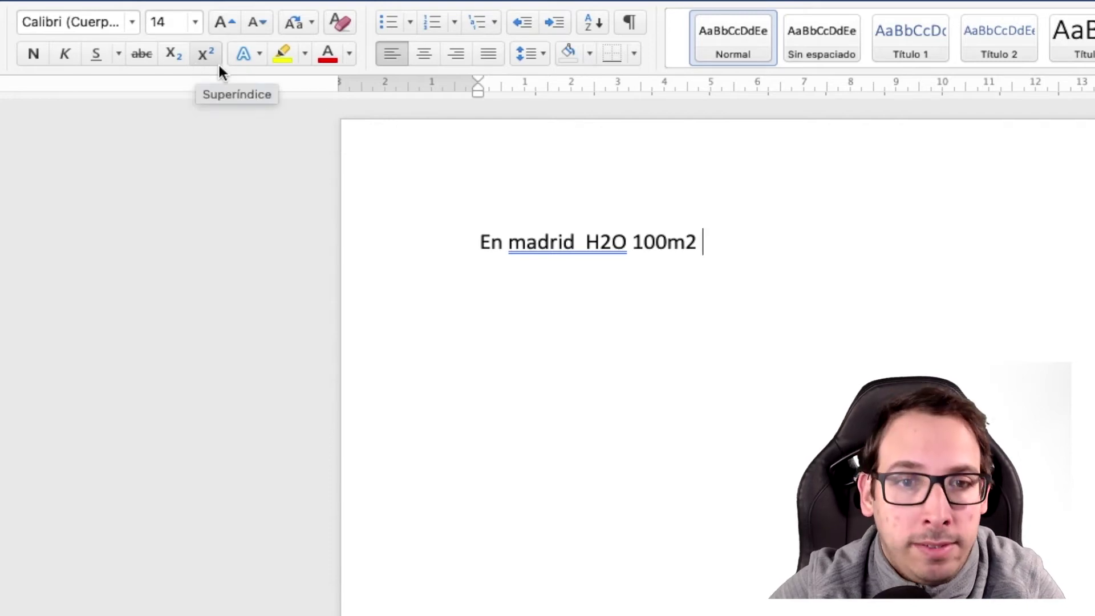
key("Return")
key("Return")
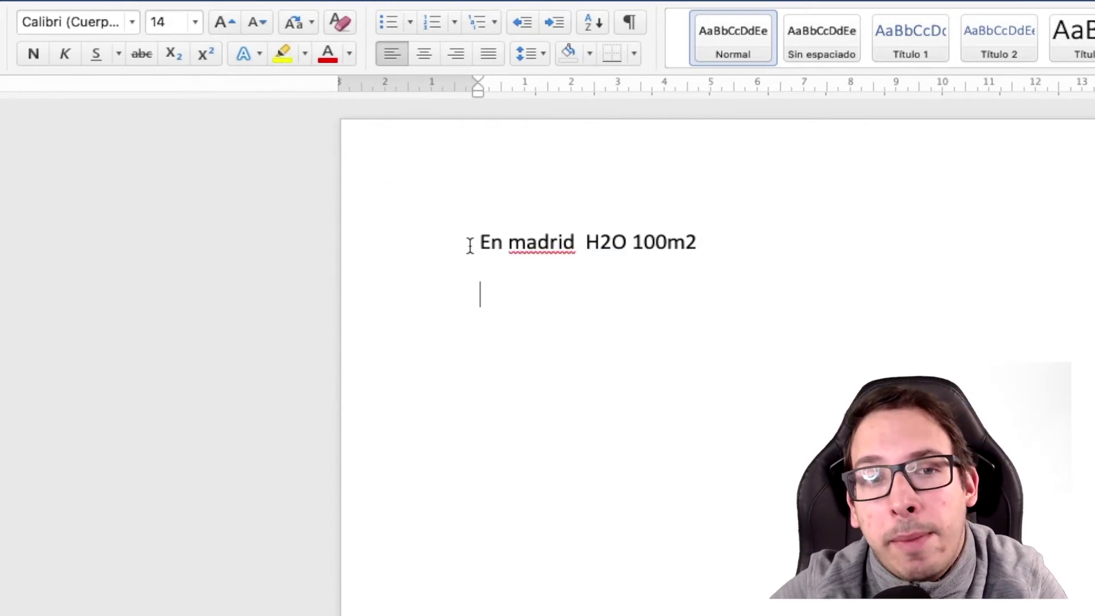
Colour 'En madrid' blue, after briefly trying red.
left_click(489, 242)
left_click_drag(489, 242, 552, 241)
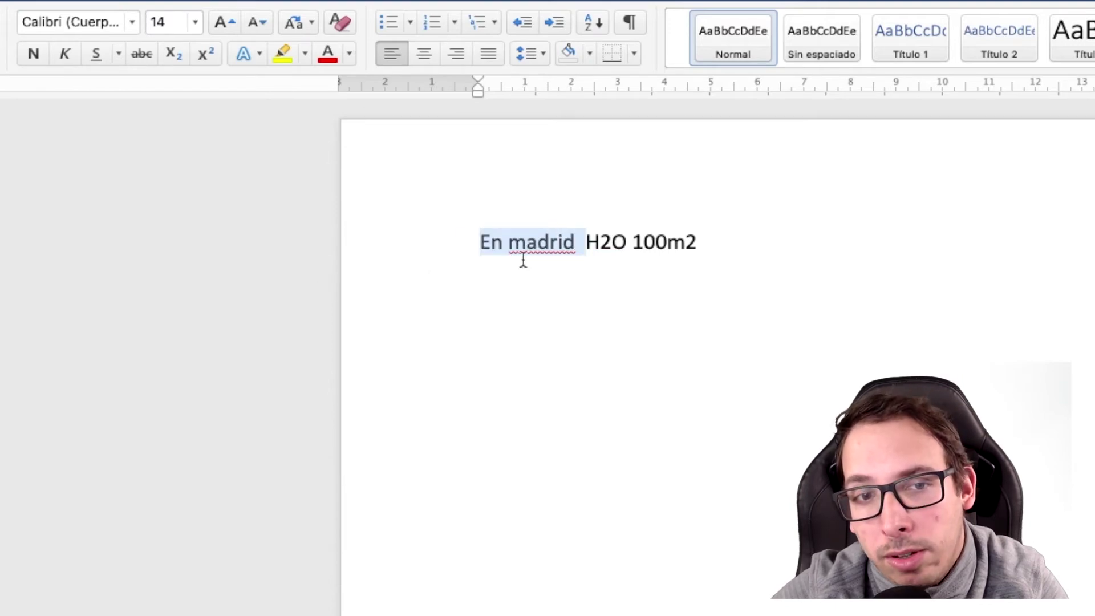
left_click(327, 60)
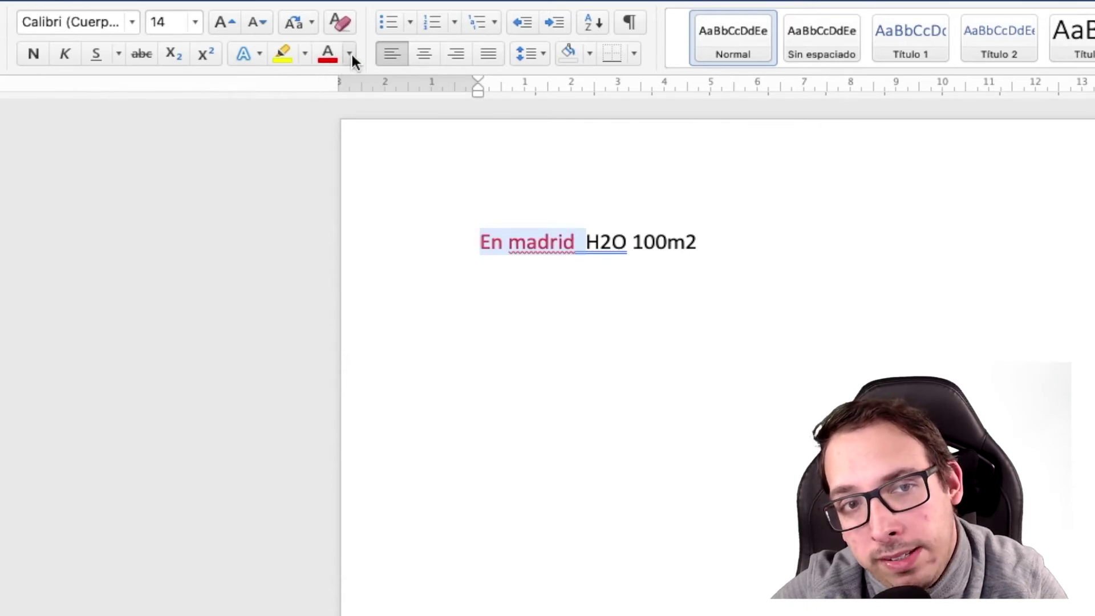
left_click(350, 55)
left_click(412, 146)
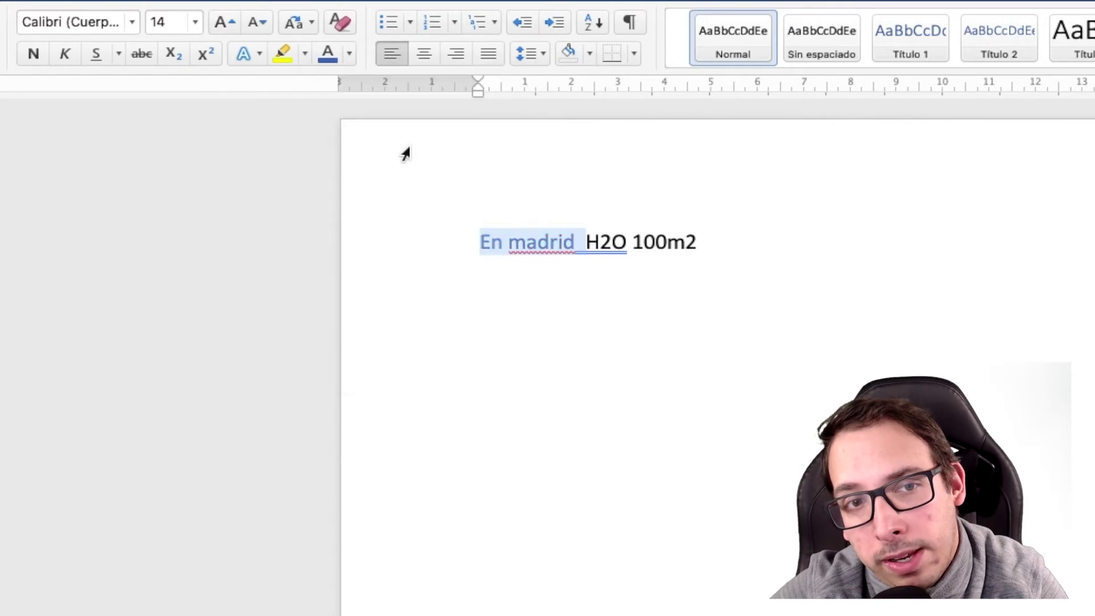
left_click(868, 252)
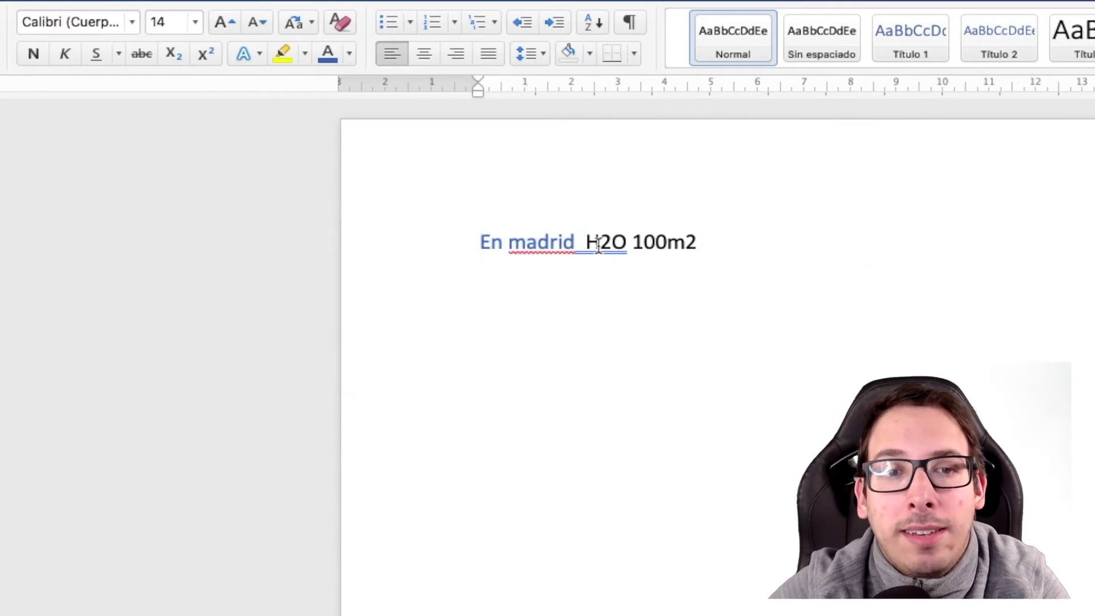
Highlight 'H2O' in cyan, replacing an initial yellow highlight.
left_click_drag(581, 243, 698, 242)
left_click(519, 281)
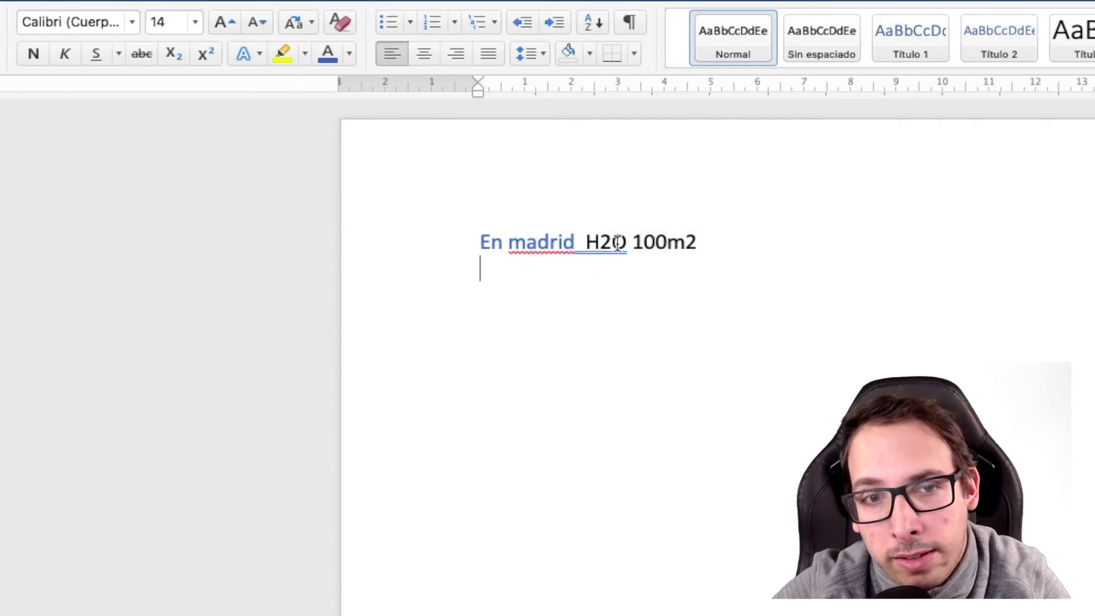
left_click_drag(626, 243, 585, 242)
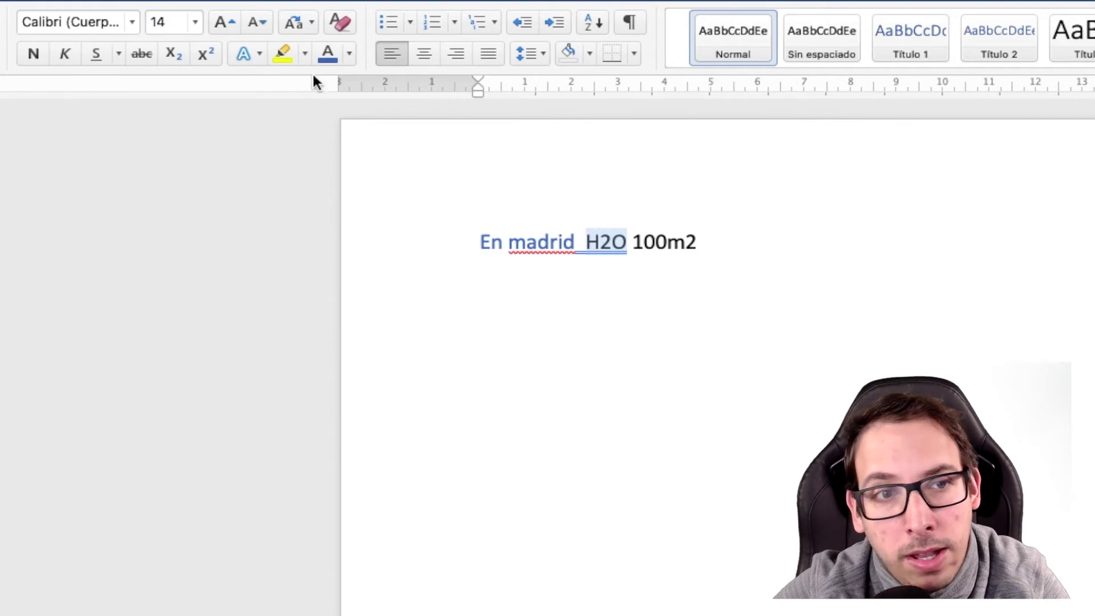
left_click(282, 54)
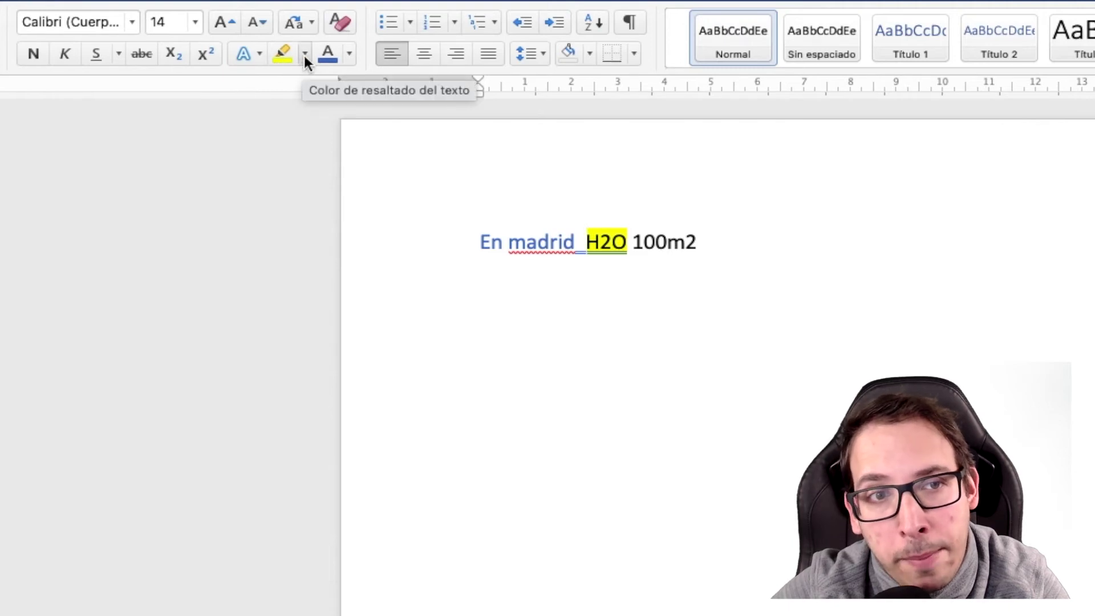
left_click(305, 53)
left_click(368, 126)
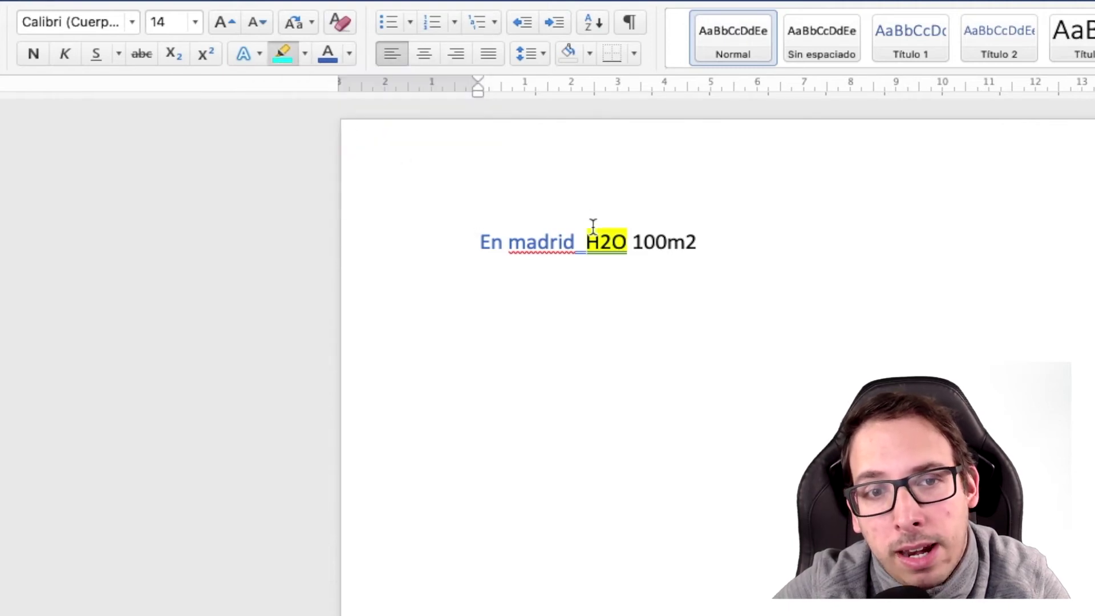
left_click_drag(599, 239, 624, 240)
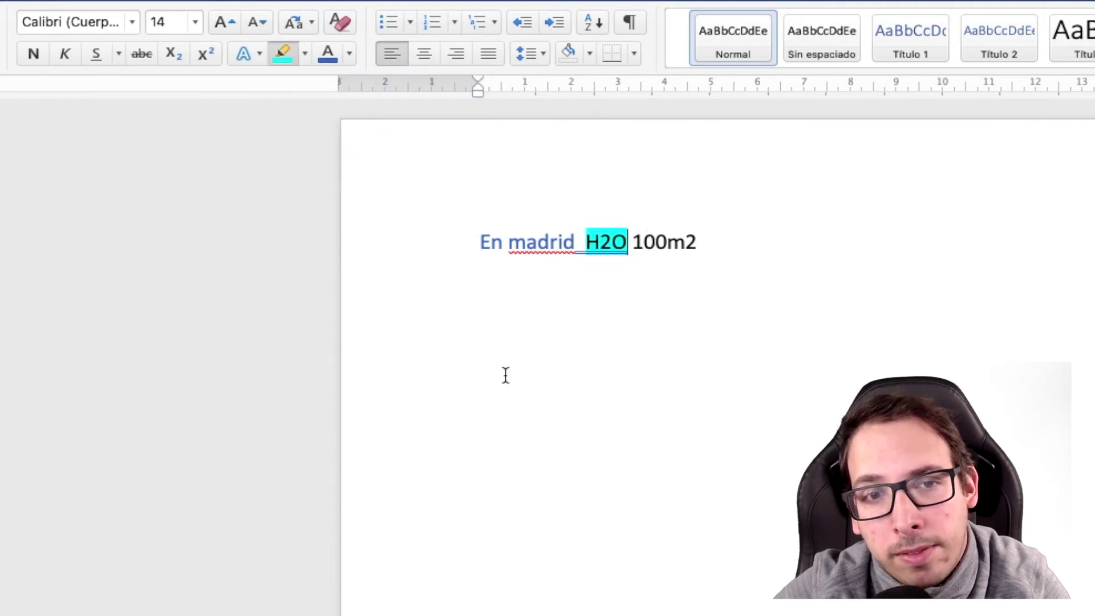
left_click(302, 53)
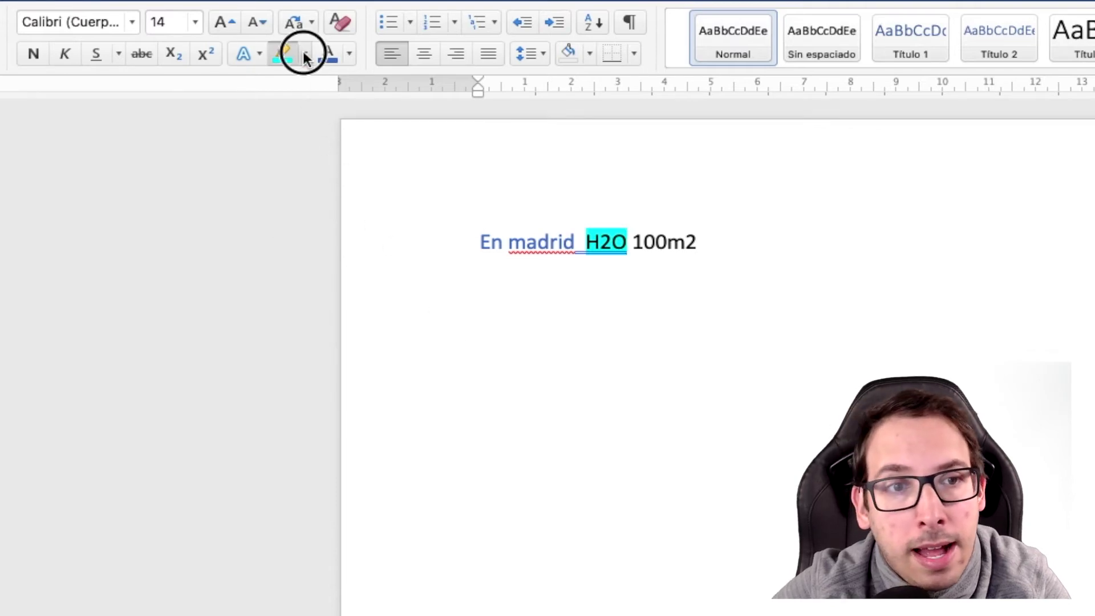
left_click(284, 50)
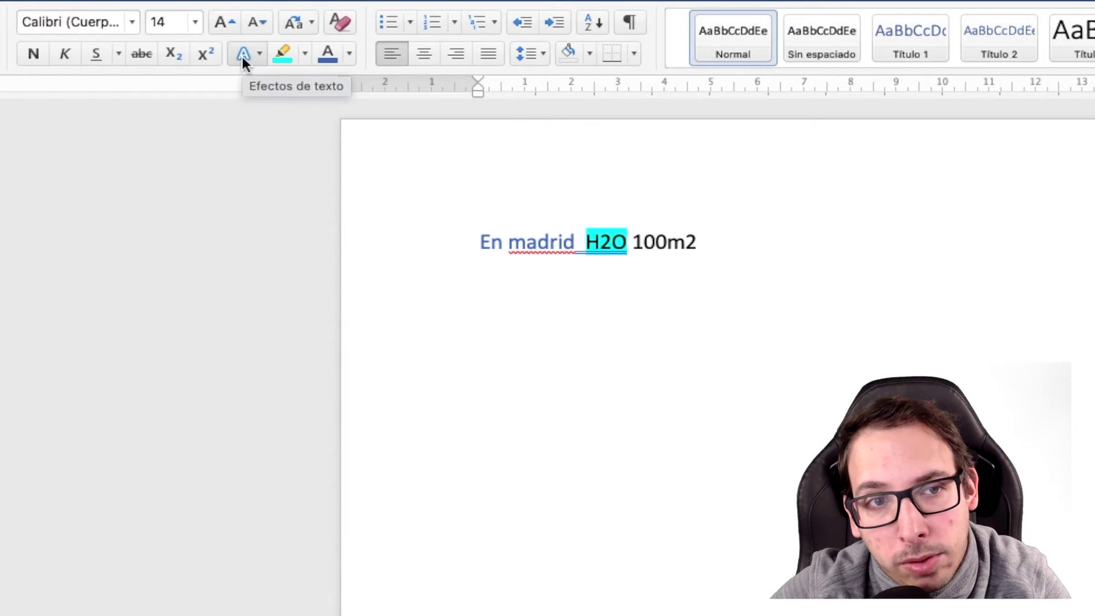
Apply the blue 'A' text effect style to '100m2'.
left_click(637, 243)
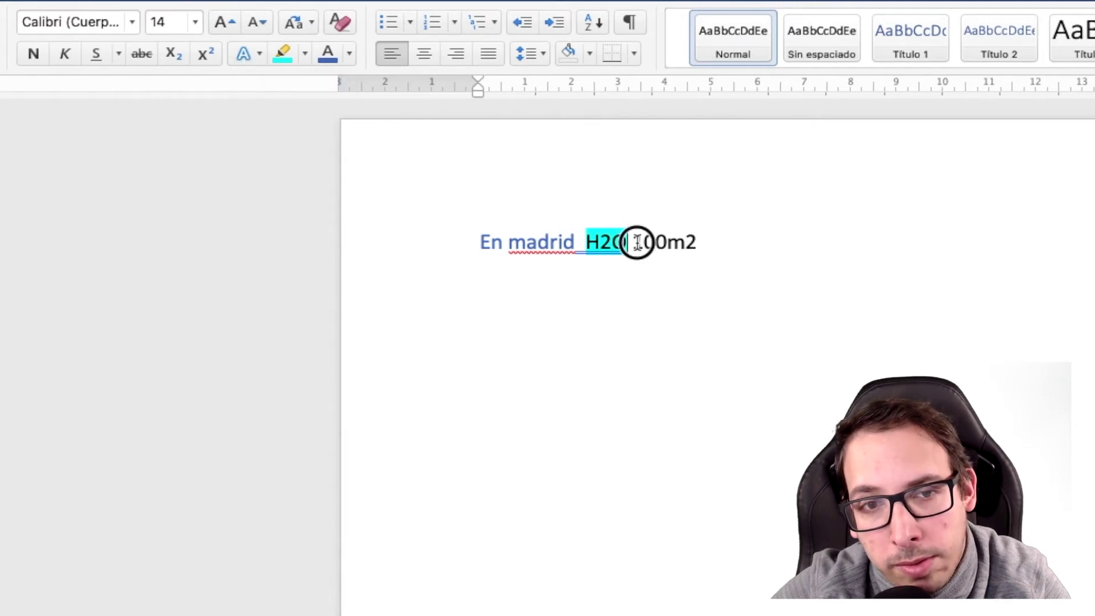
left_click_drag(637, 242, 697, 243)
left_click(697, 246)
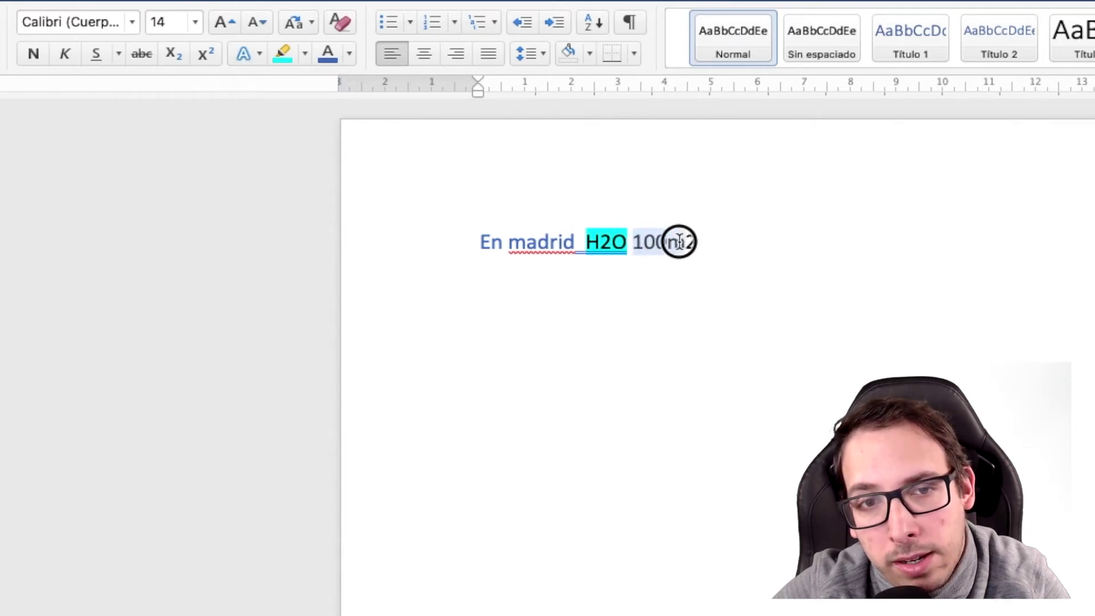
left_click(259, 52)
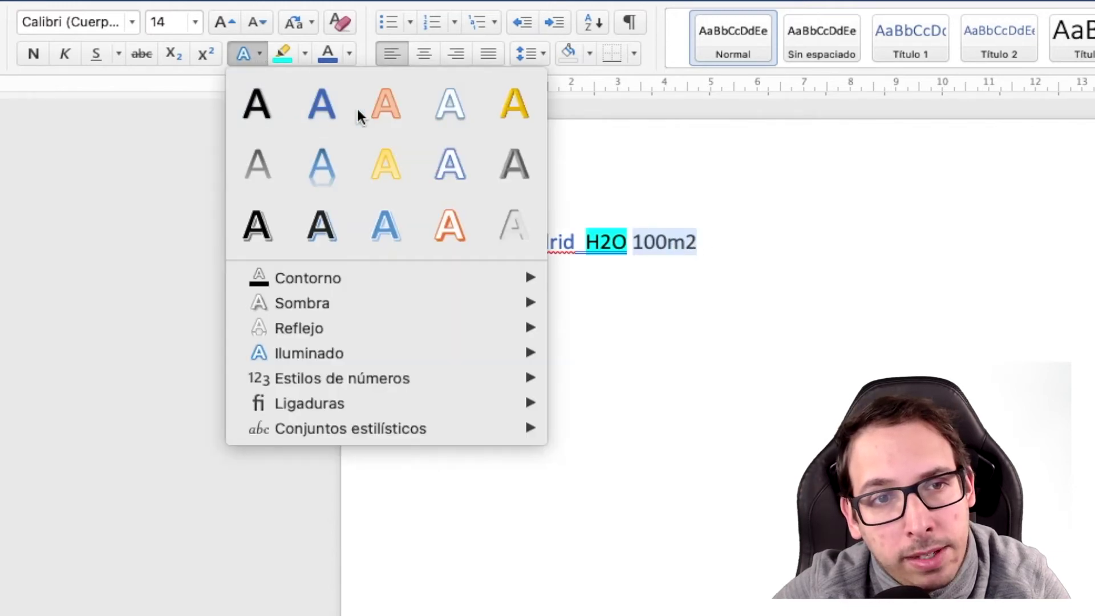
left_click(328, 105)
left_click(735, 242)
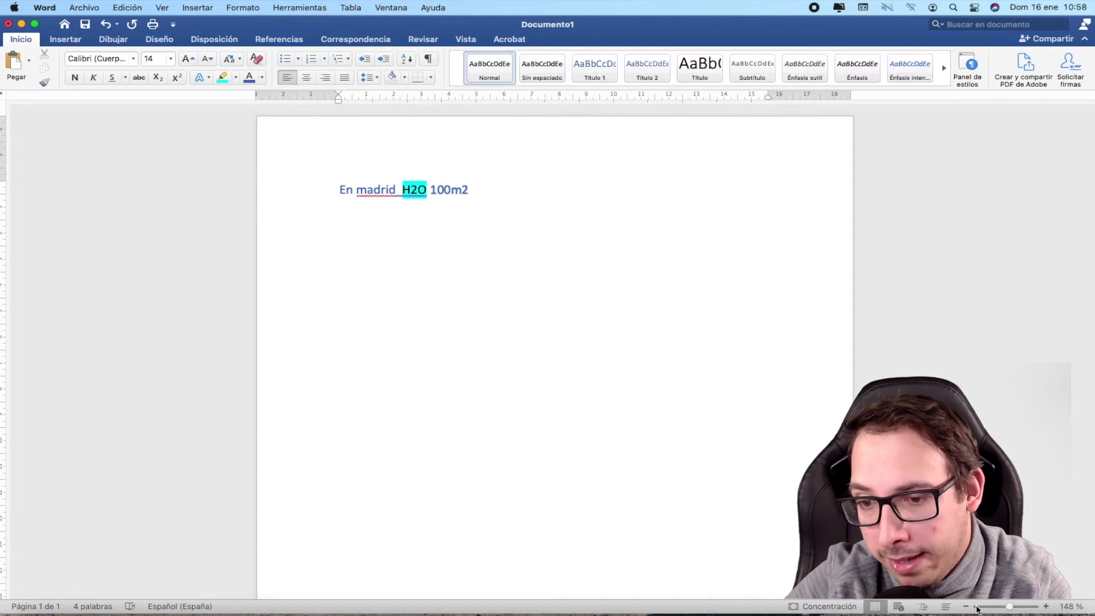
Zoom in on the page to 320% with the zoom slider's + button.
left_click(1045, 607)
left_click(1045, 607)
left_click(1046, 607)
left_click(1046, 607)
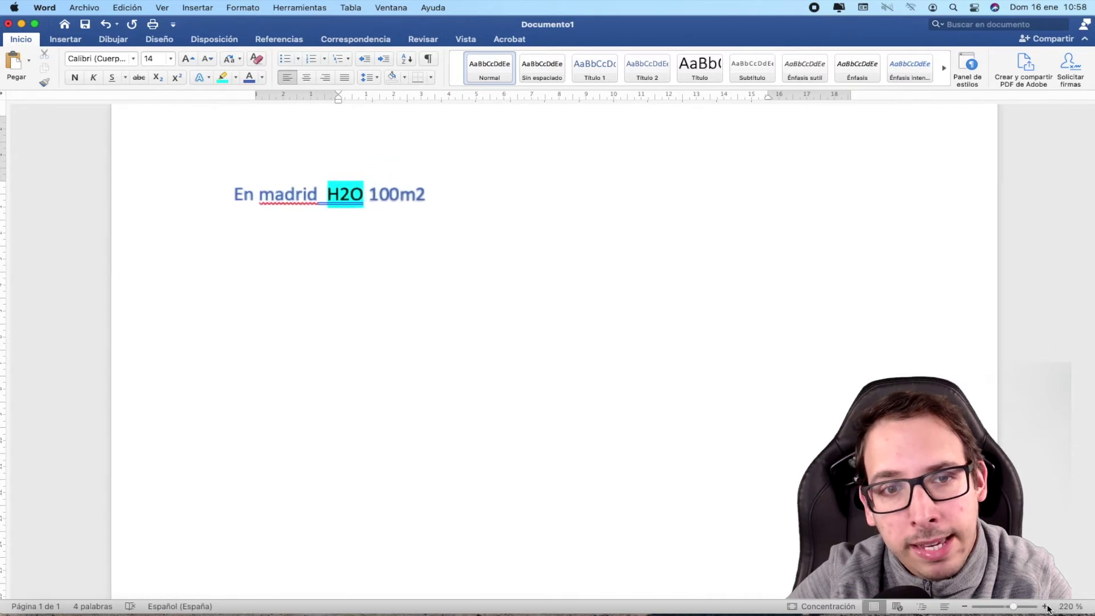
left_click(1046, 607)
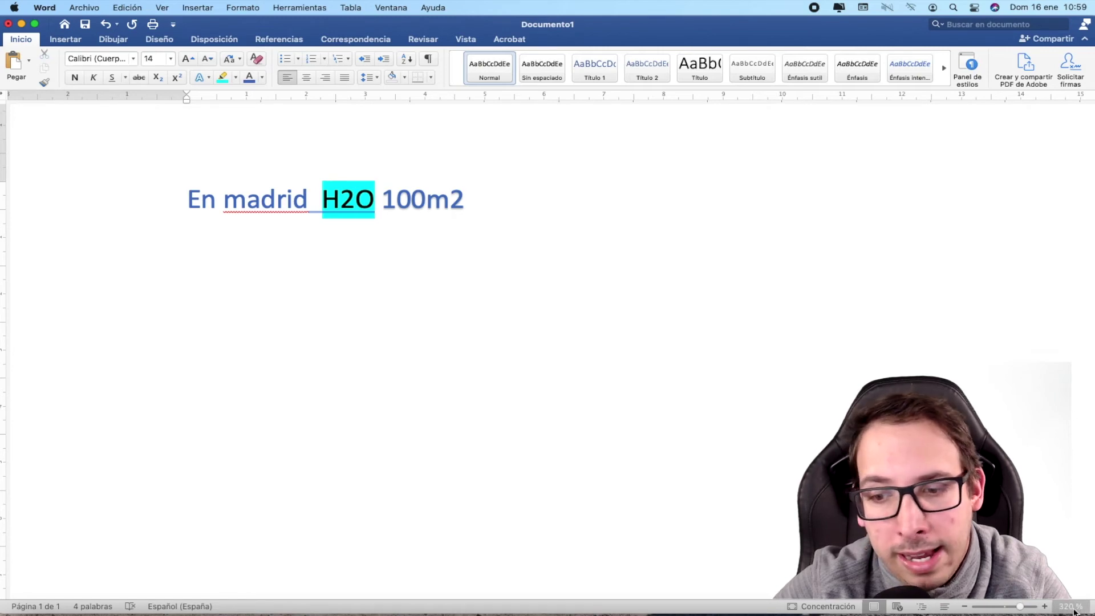
Set the zoom to 100%, then to 200%, through the Zoom dialog.
left_click(1070, 607)
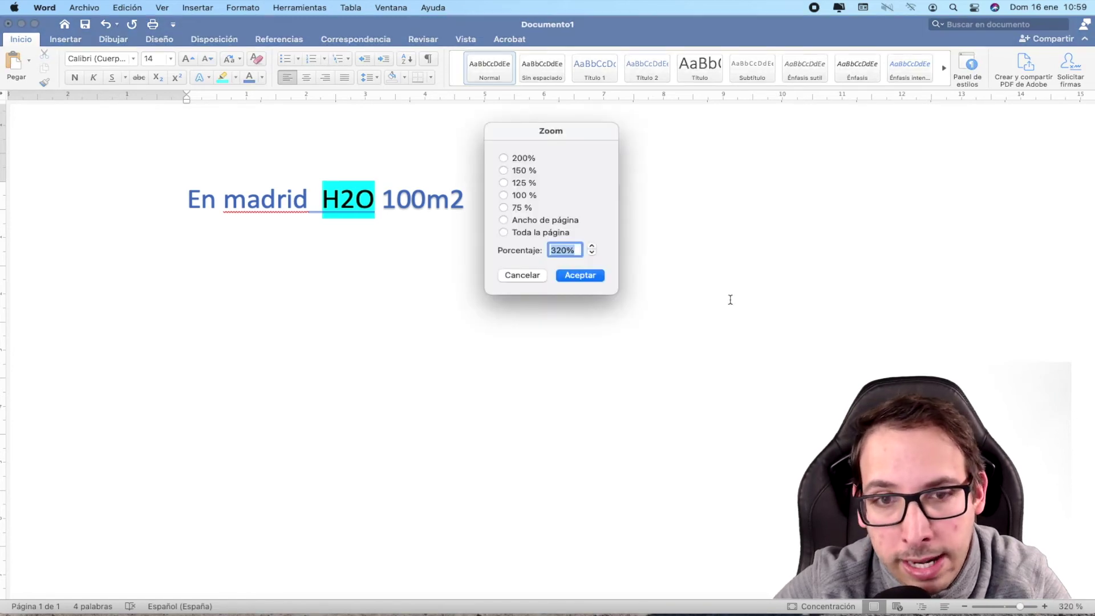
left_click(504, 196)
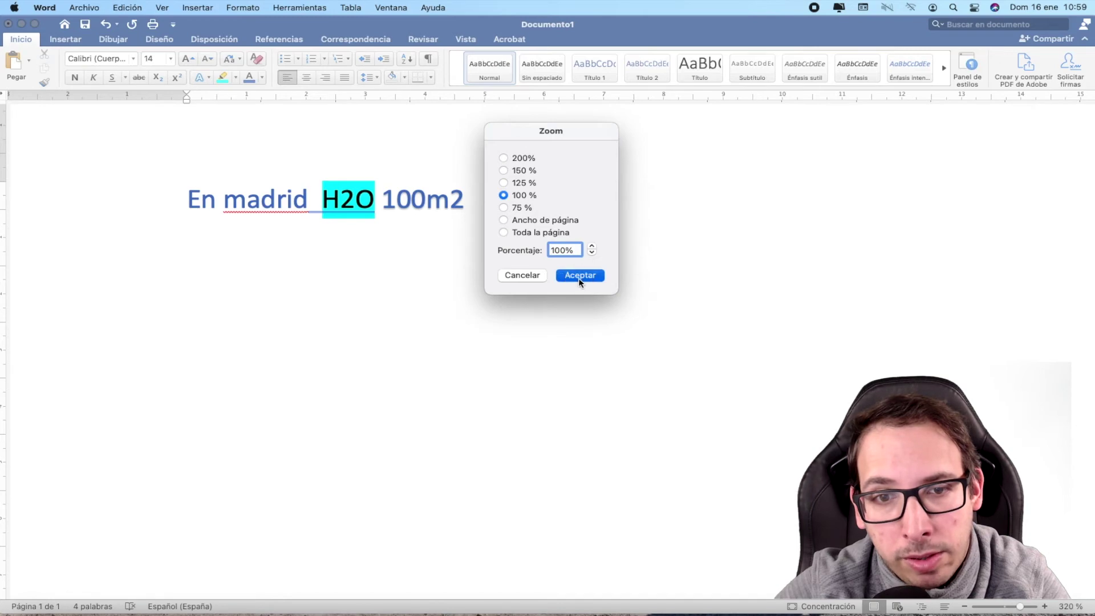
left_click(579, 277)
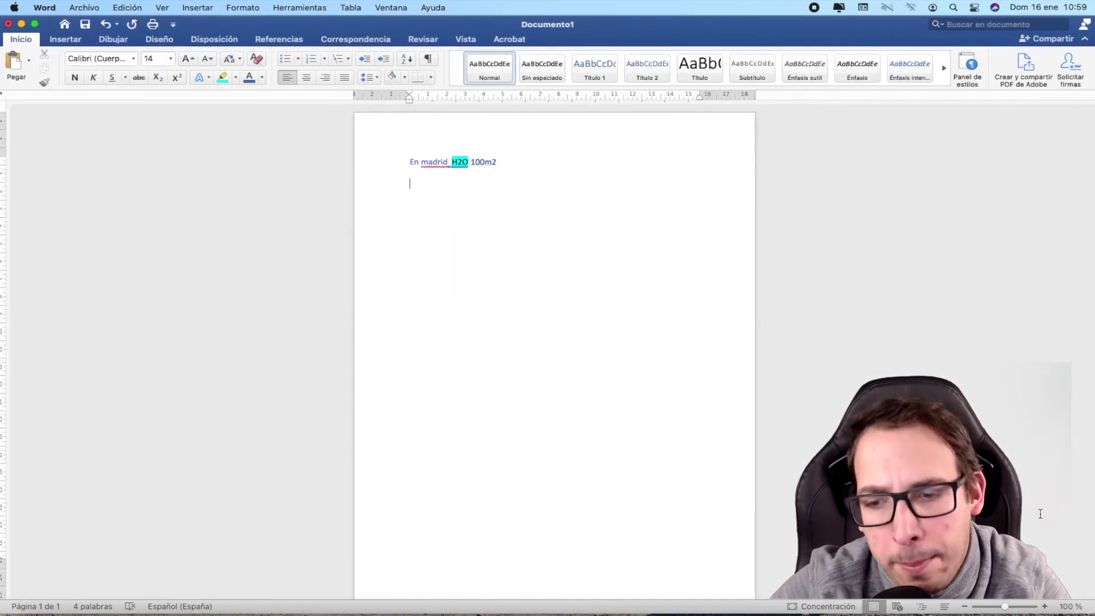
left_click(1069, 606)
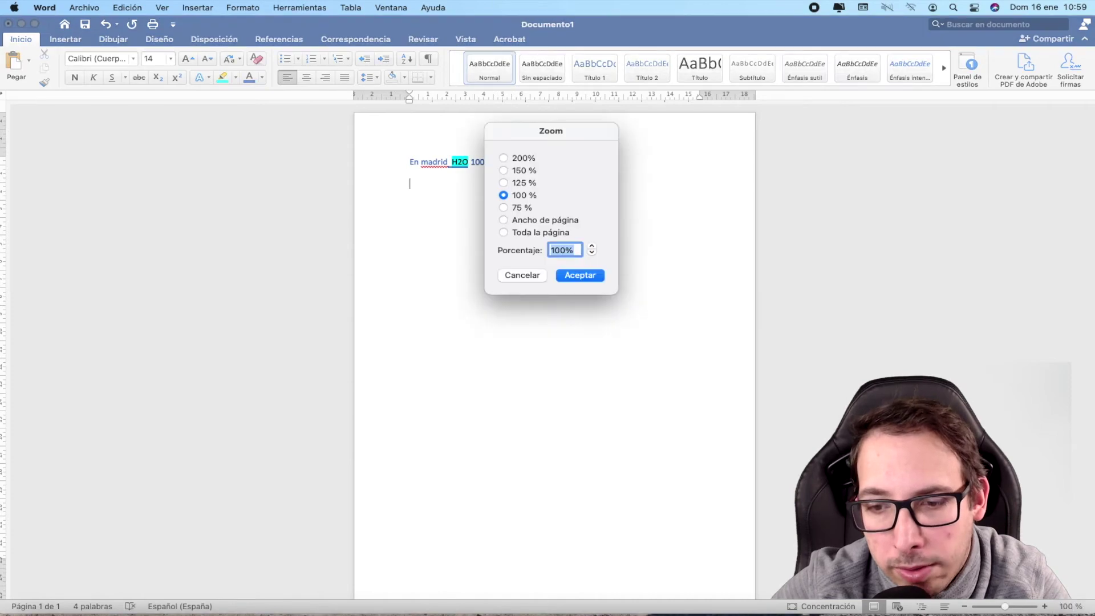
left_click(504, 158)
left_click(580, 278)
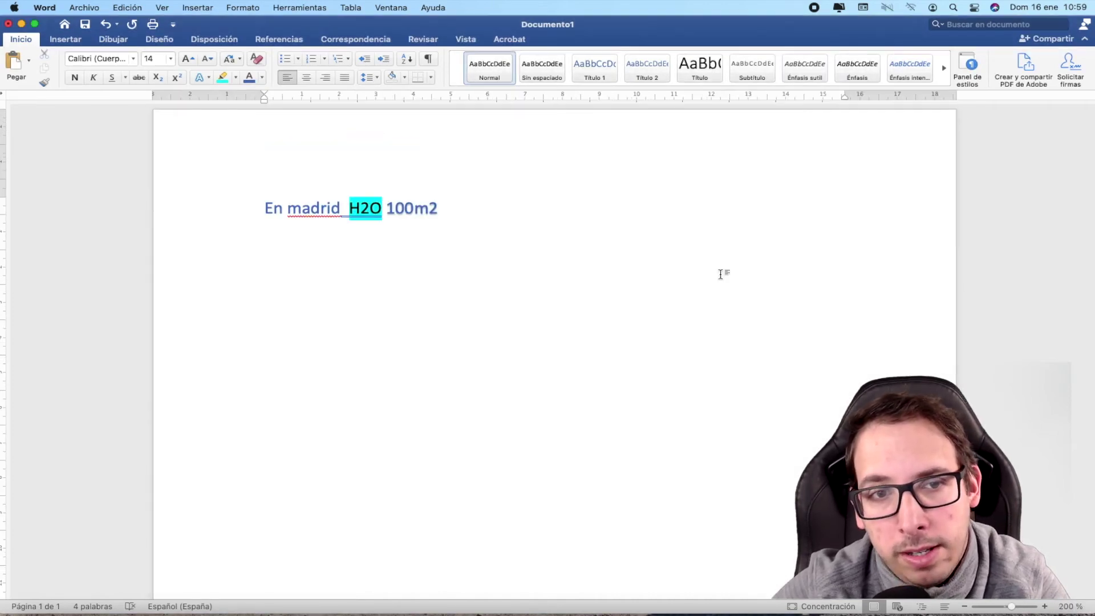
Insert a new first line reading 1/1/2023 above 'En madrid H2O 100m2'.
key("super+z")
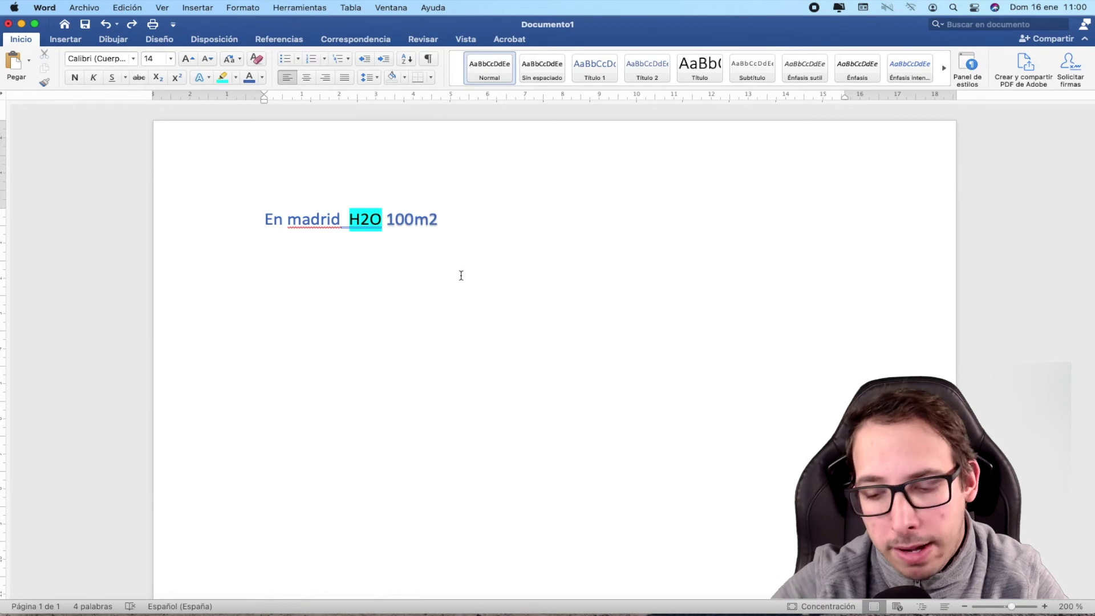
key("Return")
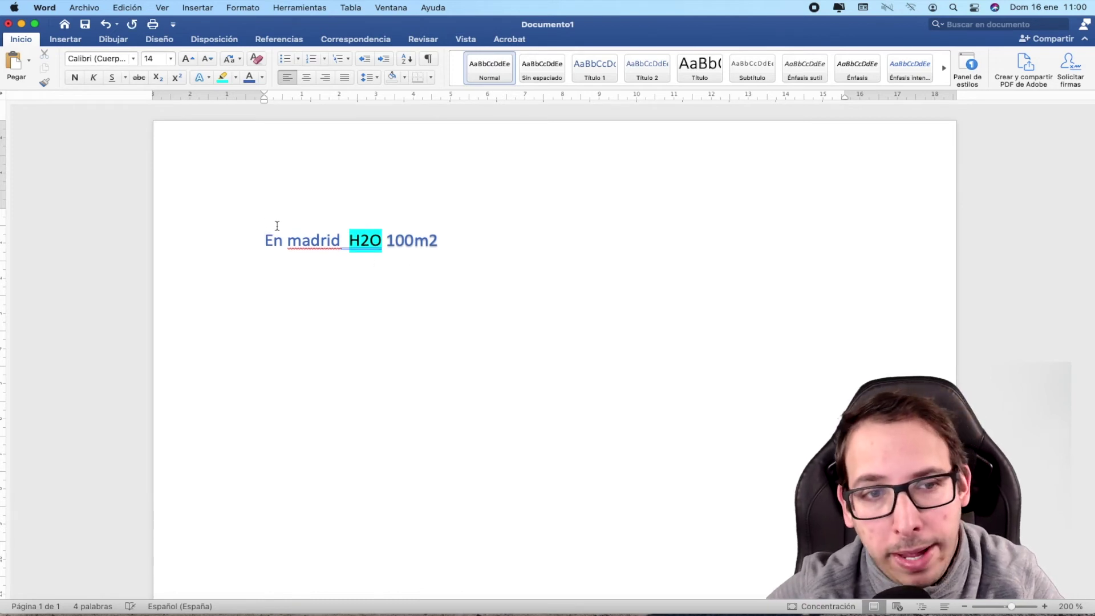
left_click(277, 223)
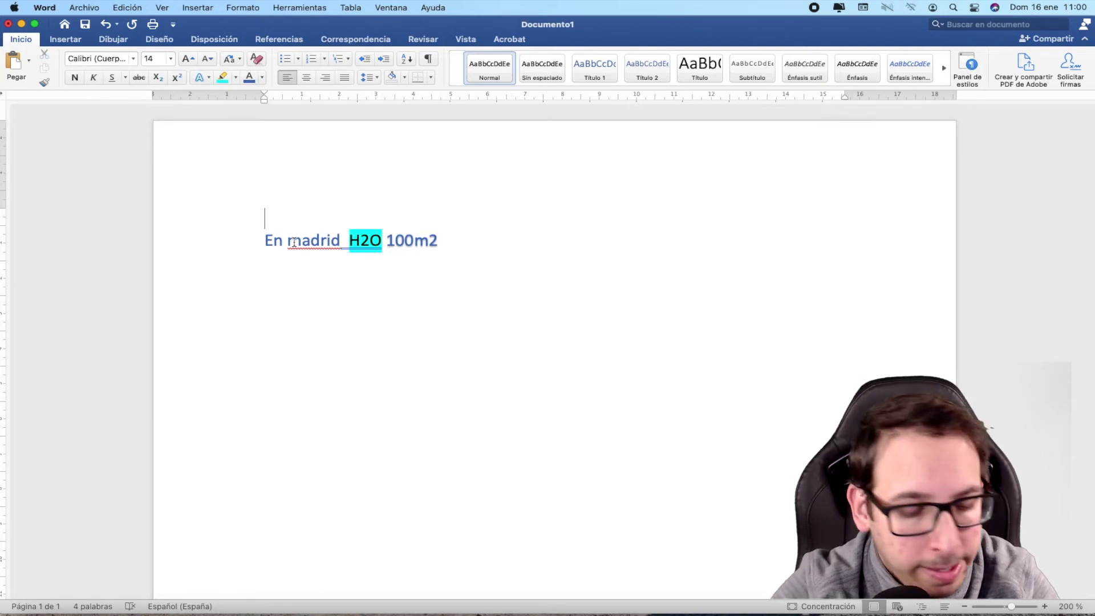
type("1")
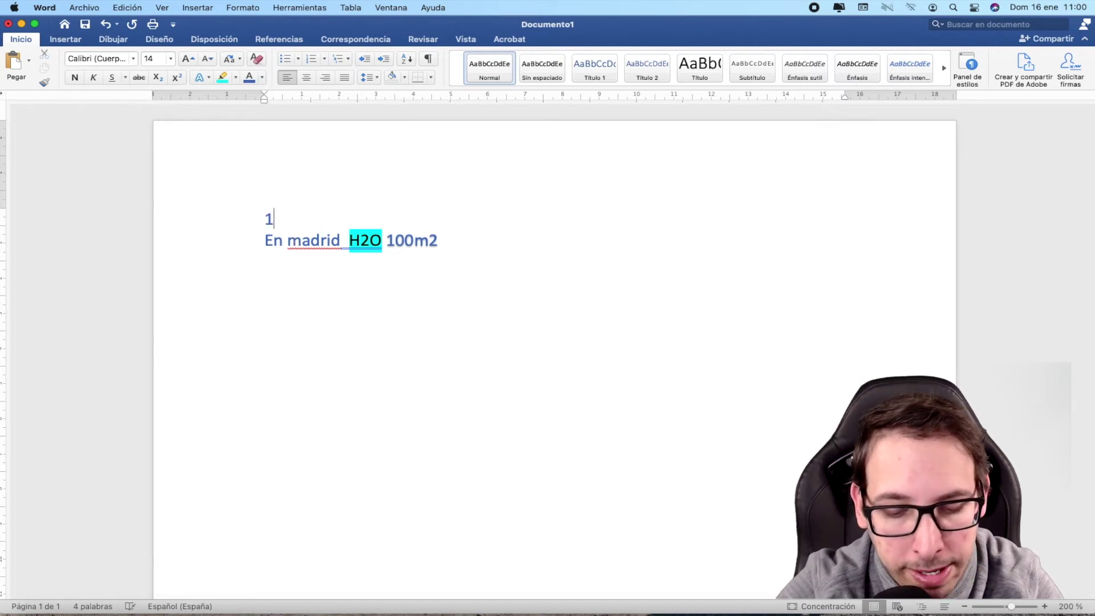
type("/1/")
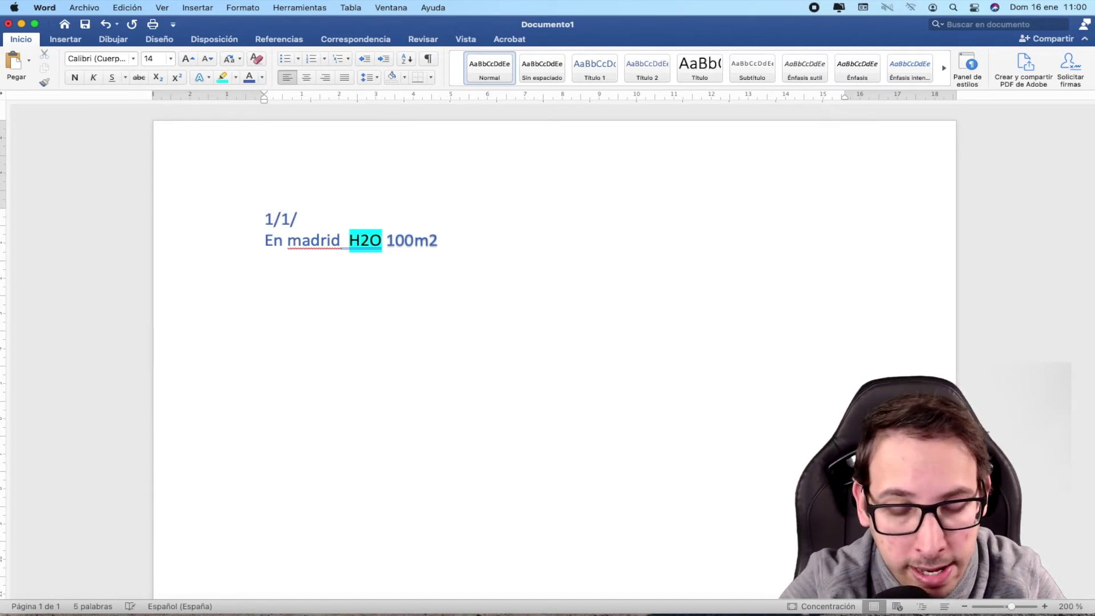
type("2023")
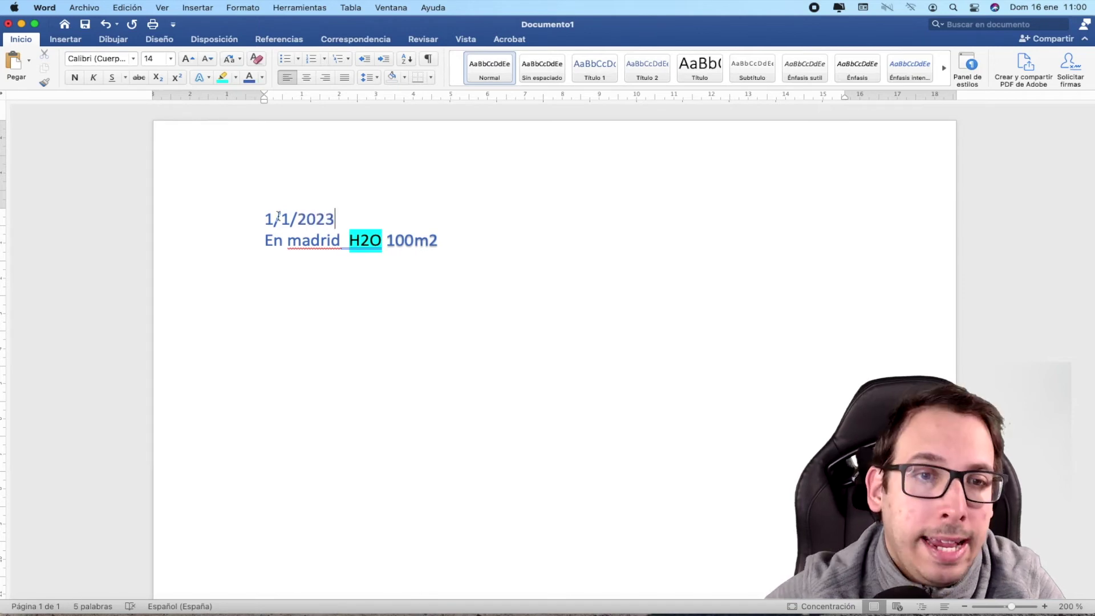
left_click(263, 217)
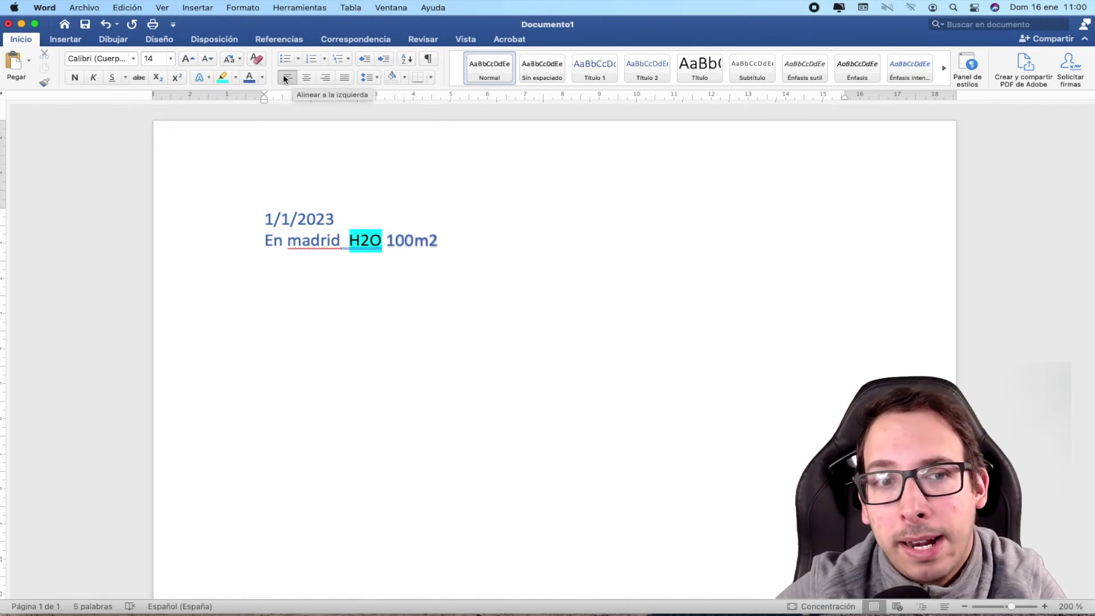
Right-align the 1/1/2023 line and set 'En madrid H2O 100m2' to Justify alignment.
left_click(325, 79)
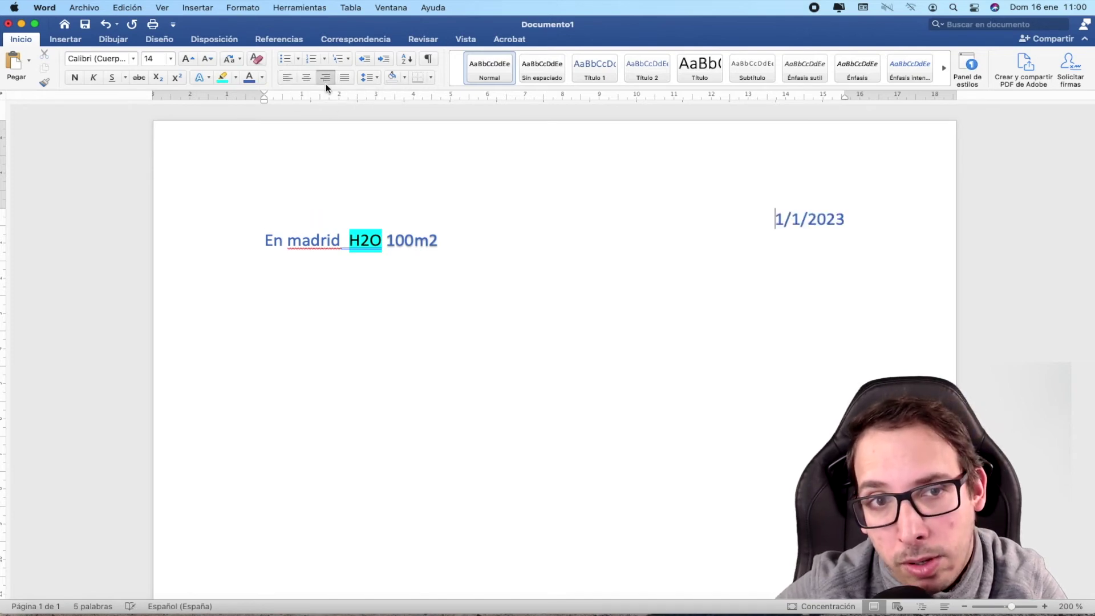
left_click(278, 240)
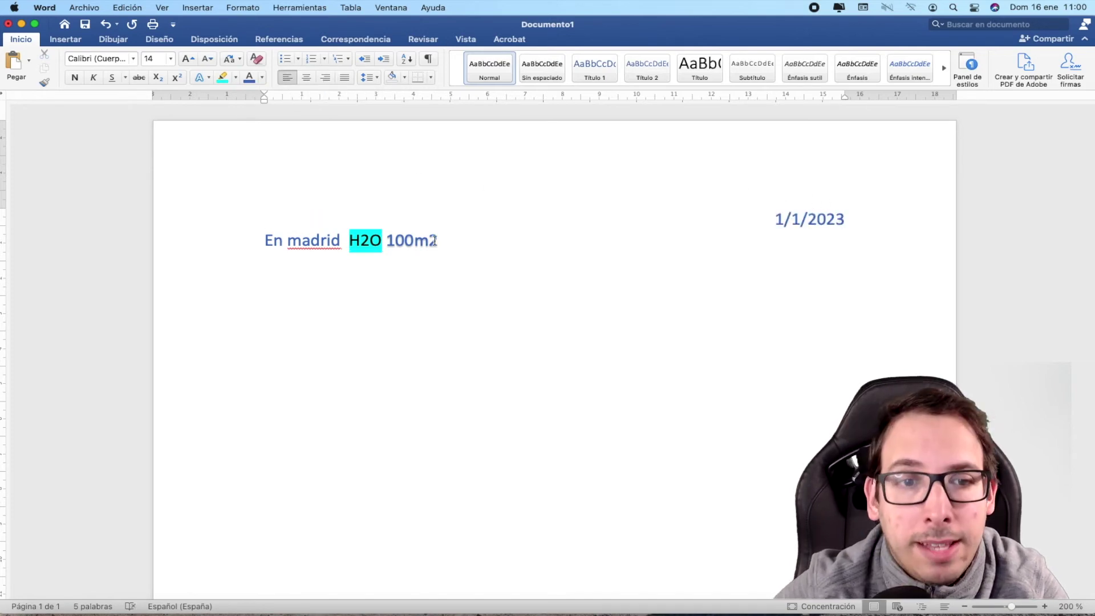
left_click(255, 244)
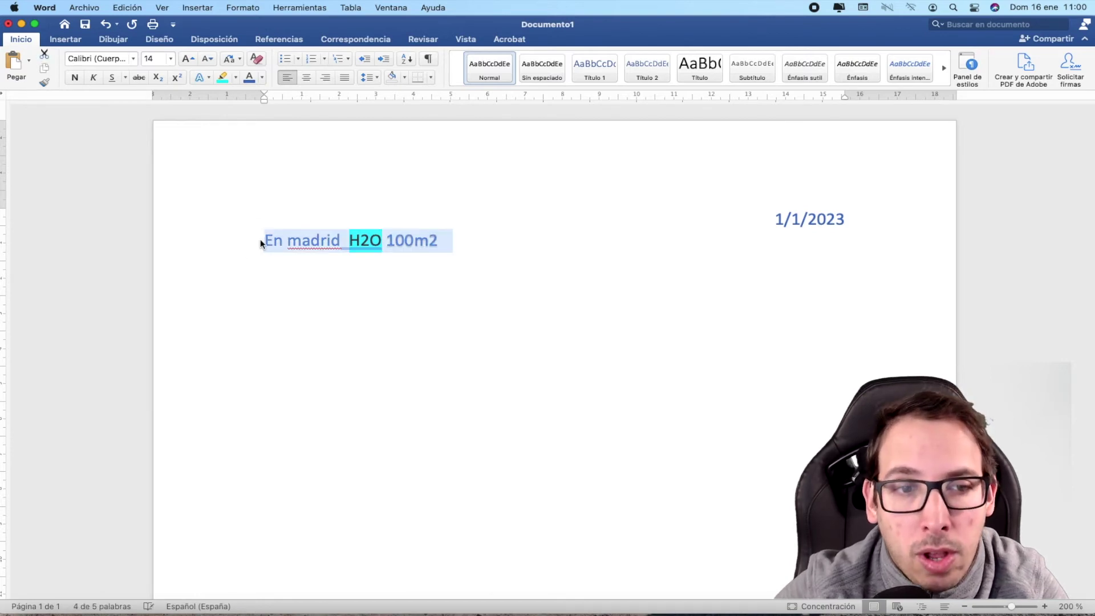
left_click(265, 240)
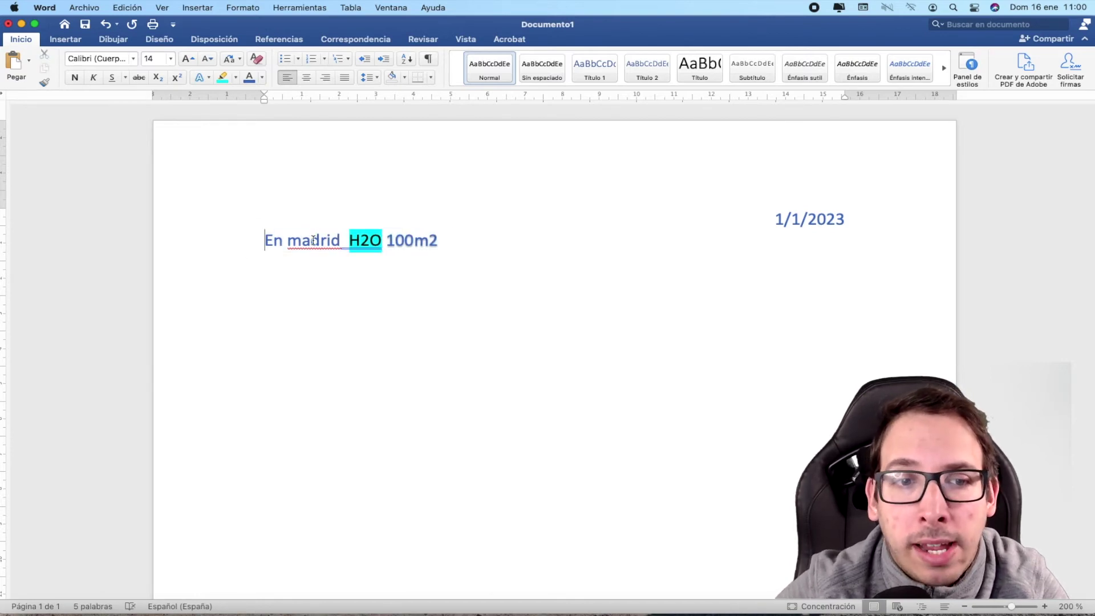
left_click(312, 241)
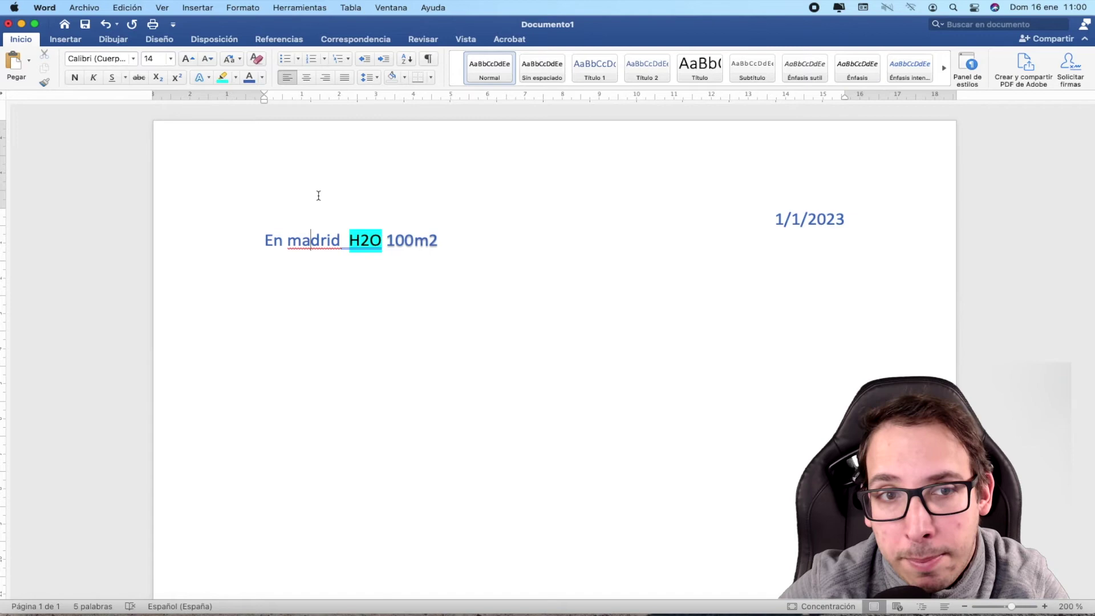
left_click(304, 77)
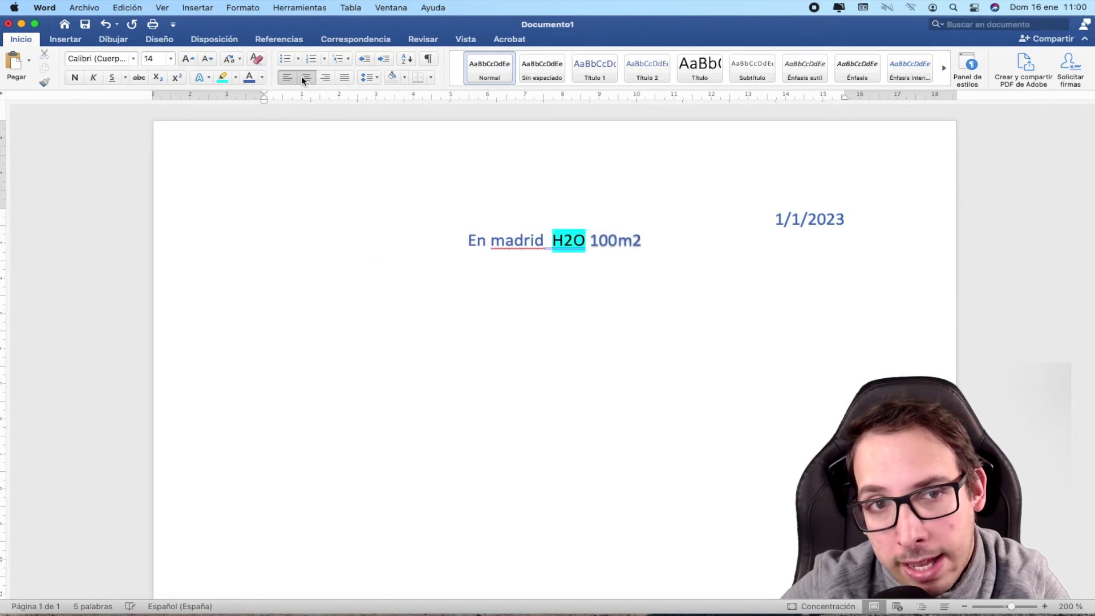
left_click(327, 77)
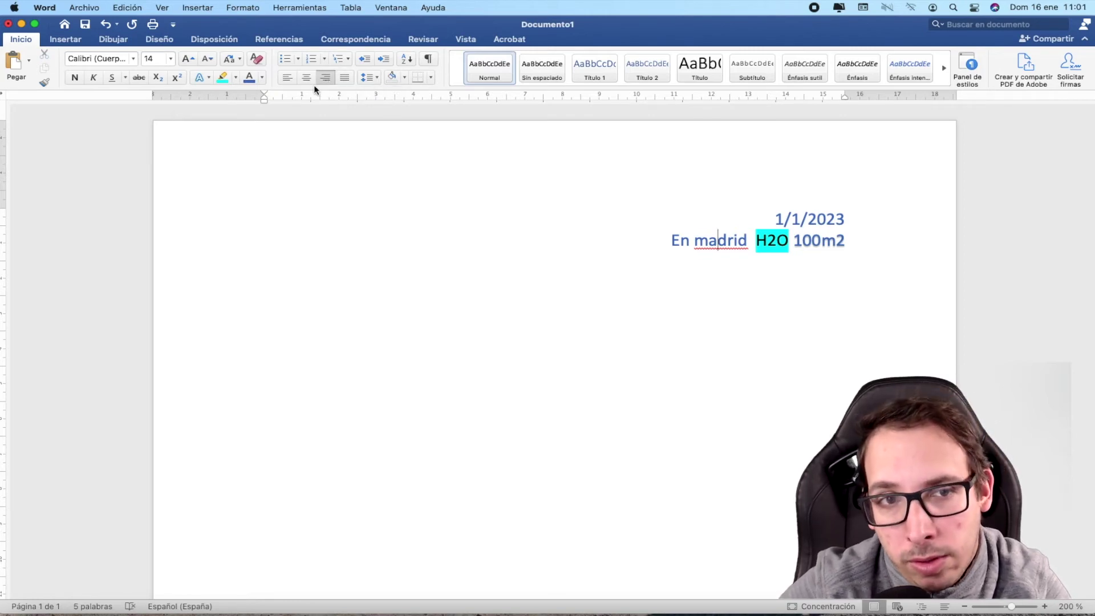
left_click(344, 79)
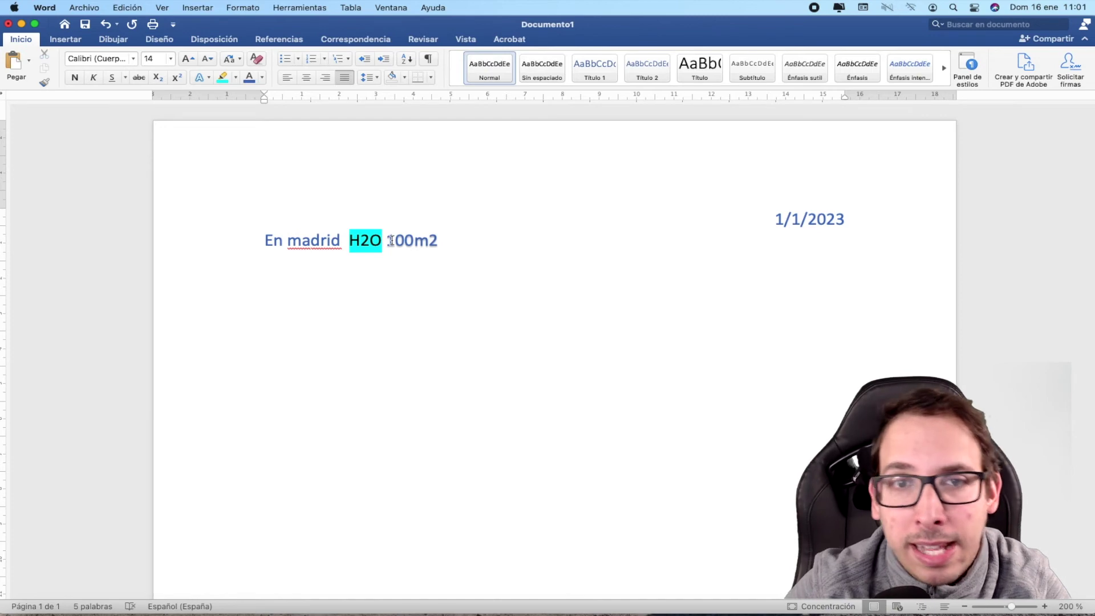
Append repeated 'hola' words after 100m2, then add an empty line below.
left_click(466, 239)
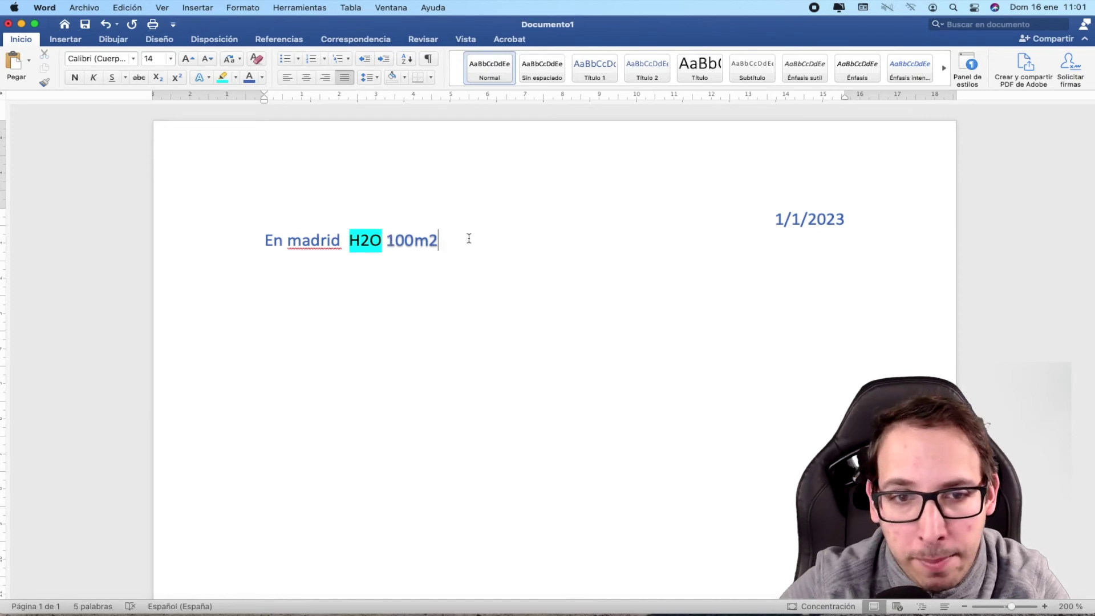
type("hola")
key("super+v")
key("super+v")
key("super+v")
key("super+v")
key("super+v")
key("super+v")
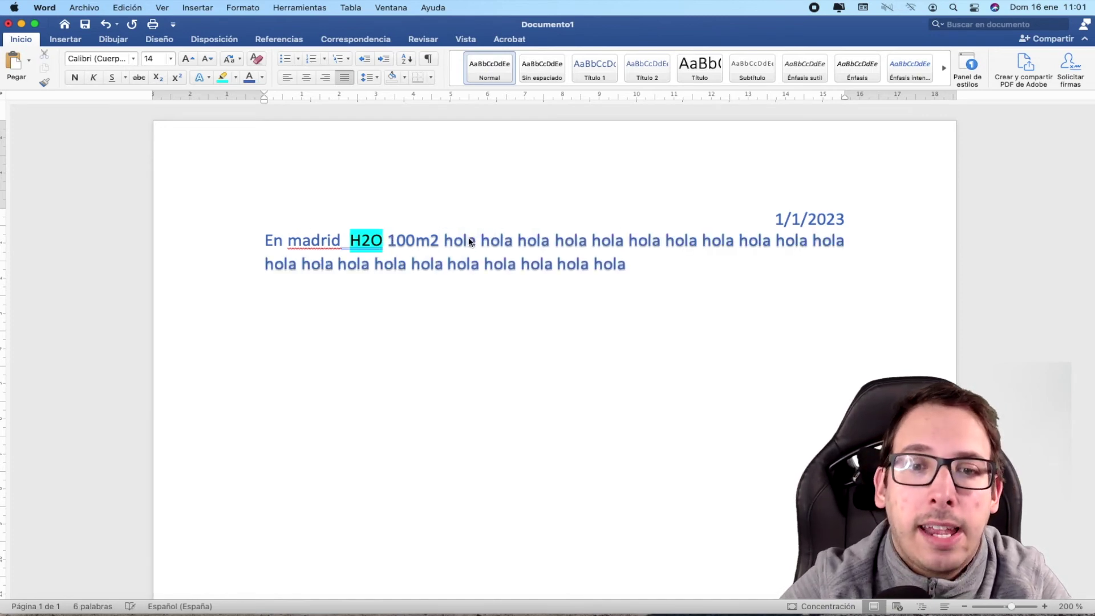
key("super+v")
key("super+v")
key("super+v")
key("super+v")
key("super+v")
key("super+v")
key("super+v")
key("super+v")
key("super+v")
key("super+v")
key("super+v")
key("super+v")
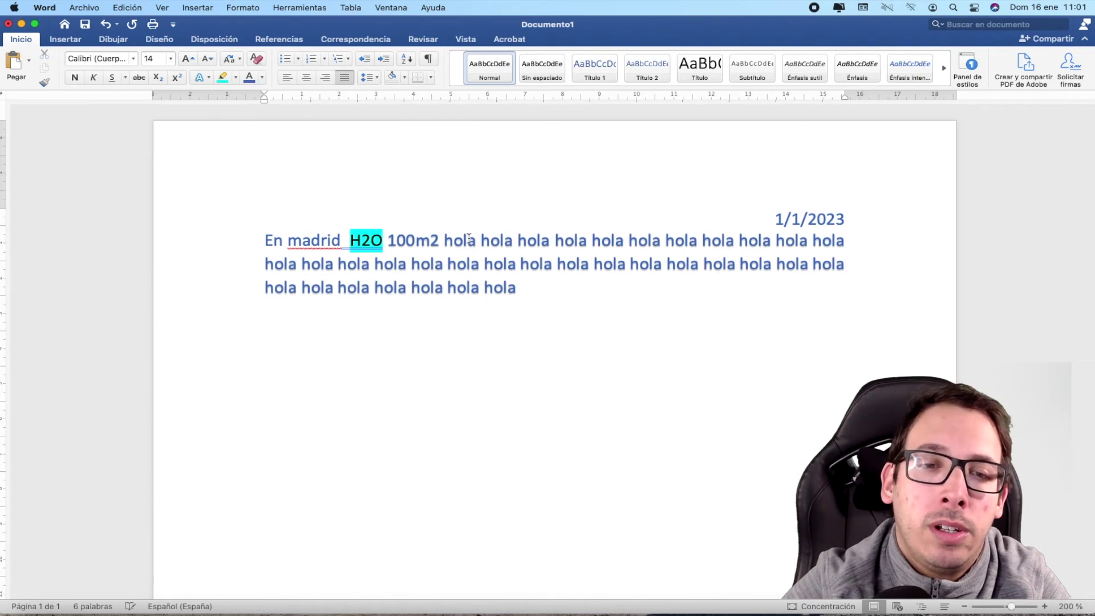
key("super+v")
key("super+v")
key("super+v")
key("super+v")
key("super+v")
key("super+v")
key("super+v")
key("super+v")
key("super+v")
key("super+v")
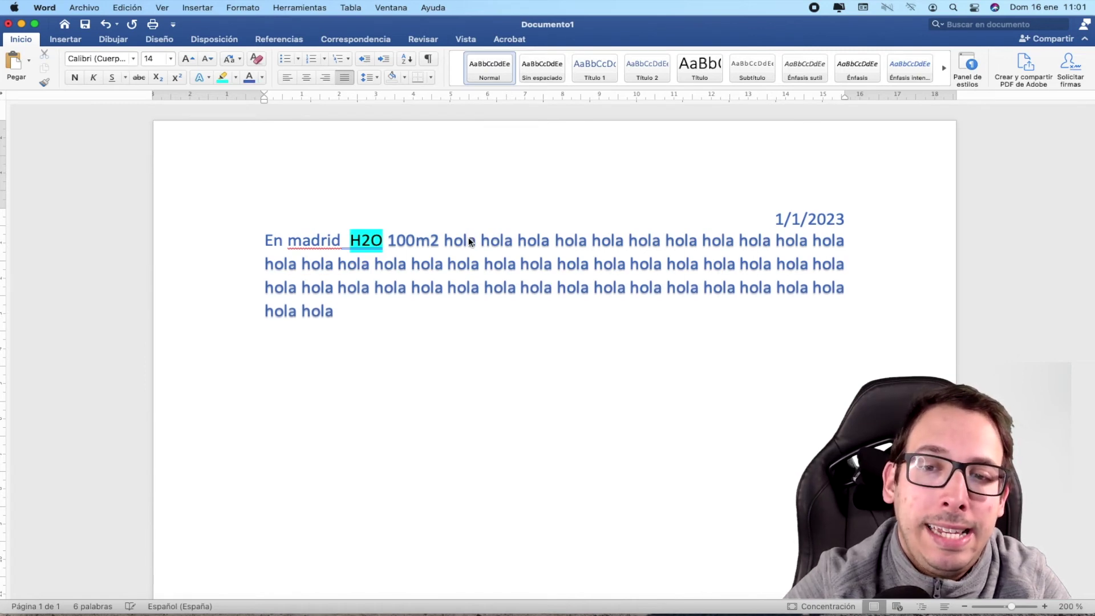
key("super+v")
key("super+v")
key("super+v")
key("super+v")
key("super+v")
key("Return")
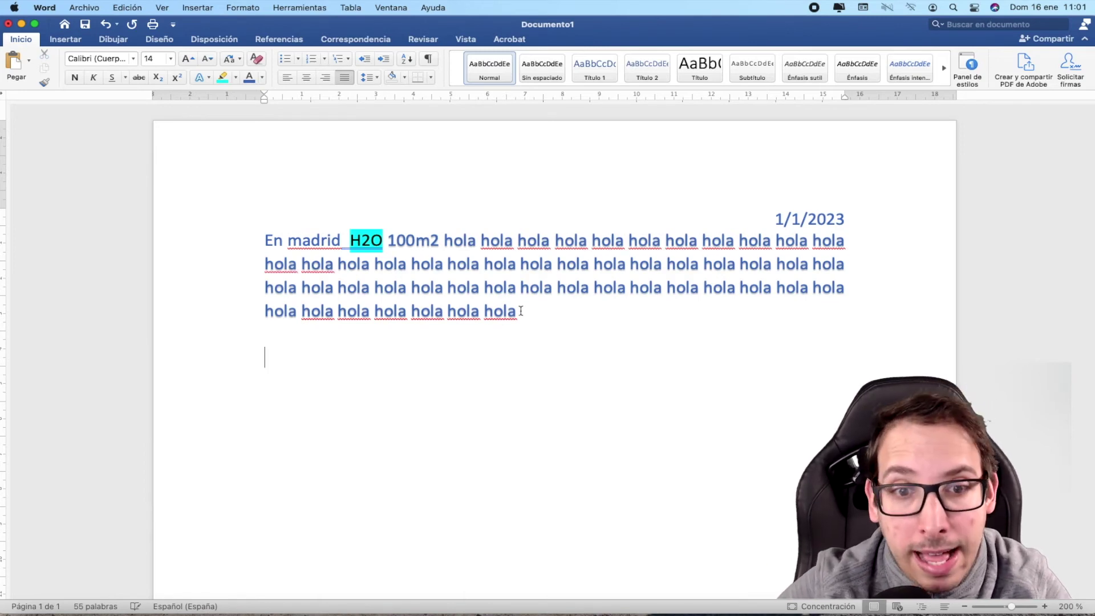
Justify the lengthened hola paragraph across its four lines.
left_click_drag(519, 311, 281, 249)
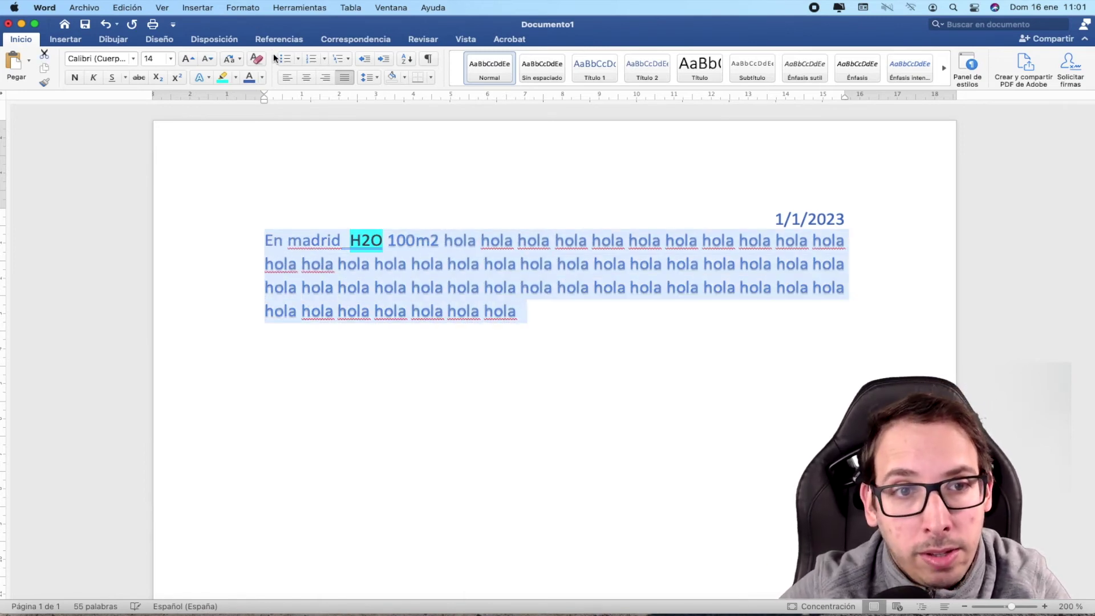
left_click(283, 75)
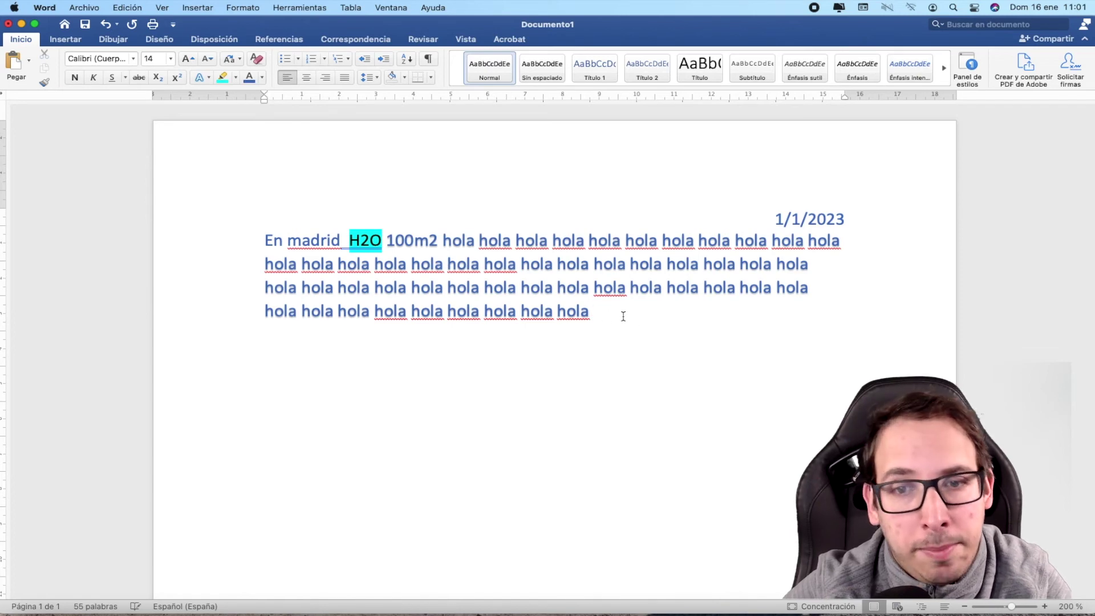
left_click(296, 241)
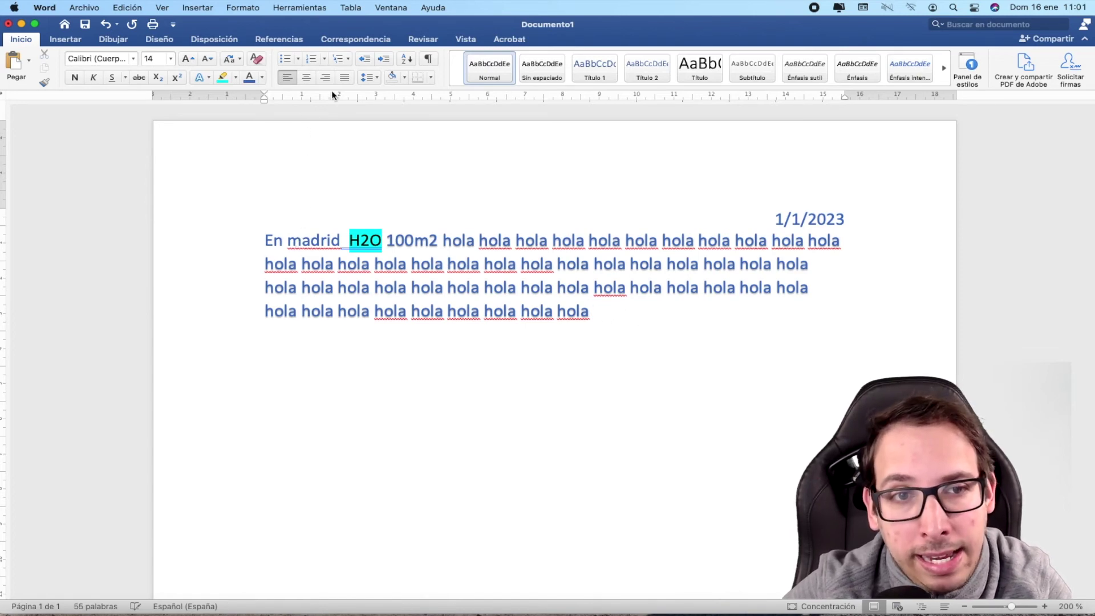
left_click(344, 77)
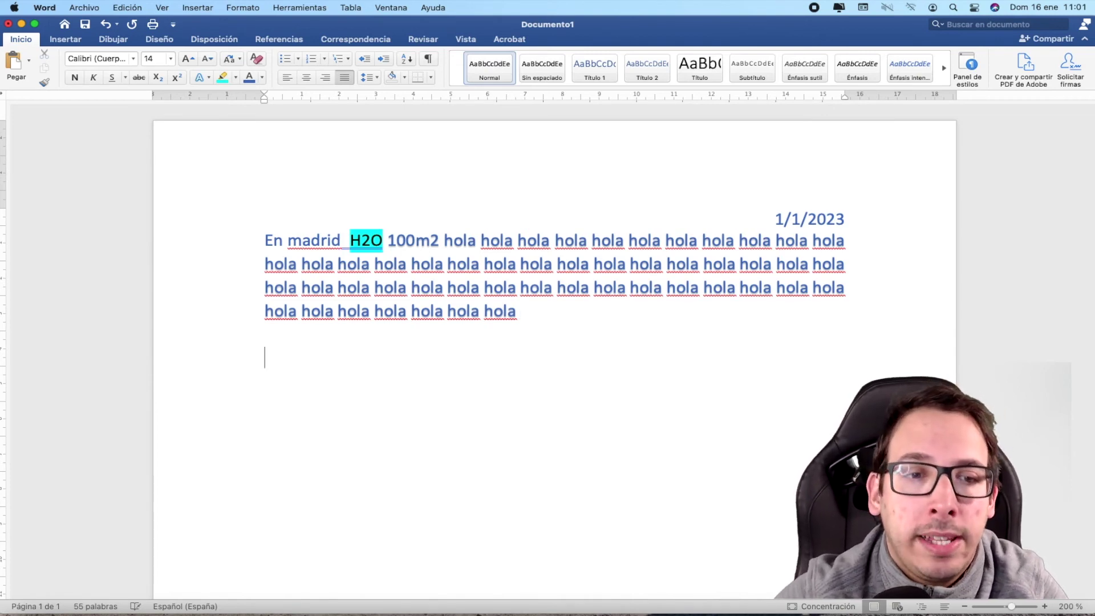
Type the heading 'Lista de la compra:' and start a bulleted list beneath it.
type("Lista de ")
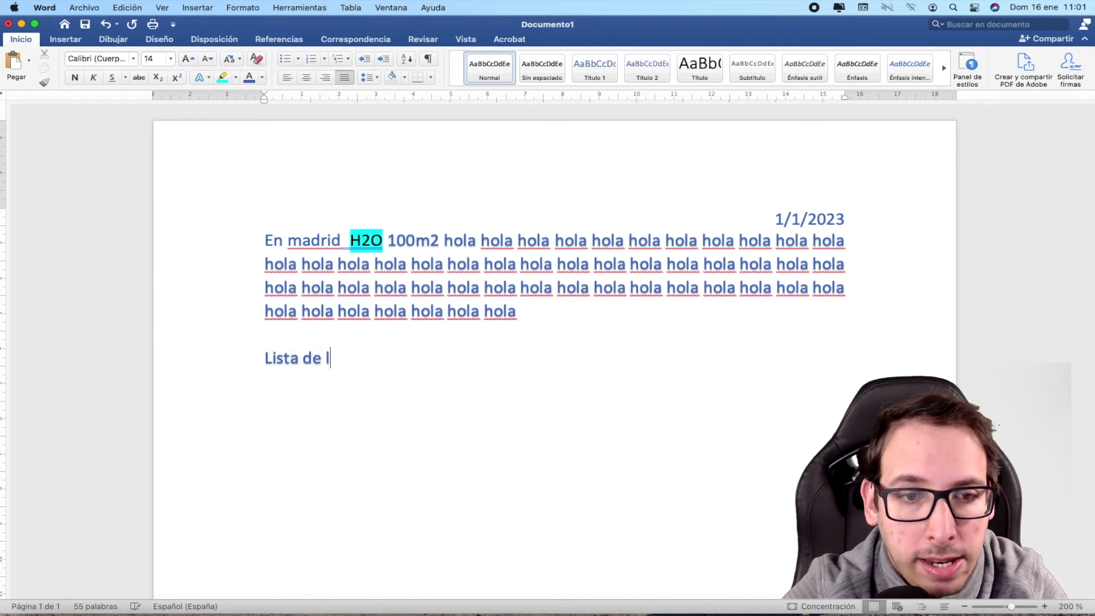
type("la compra:")
key("Return")
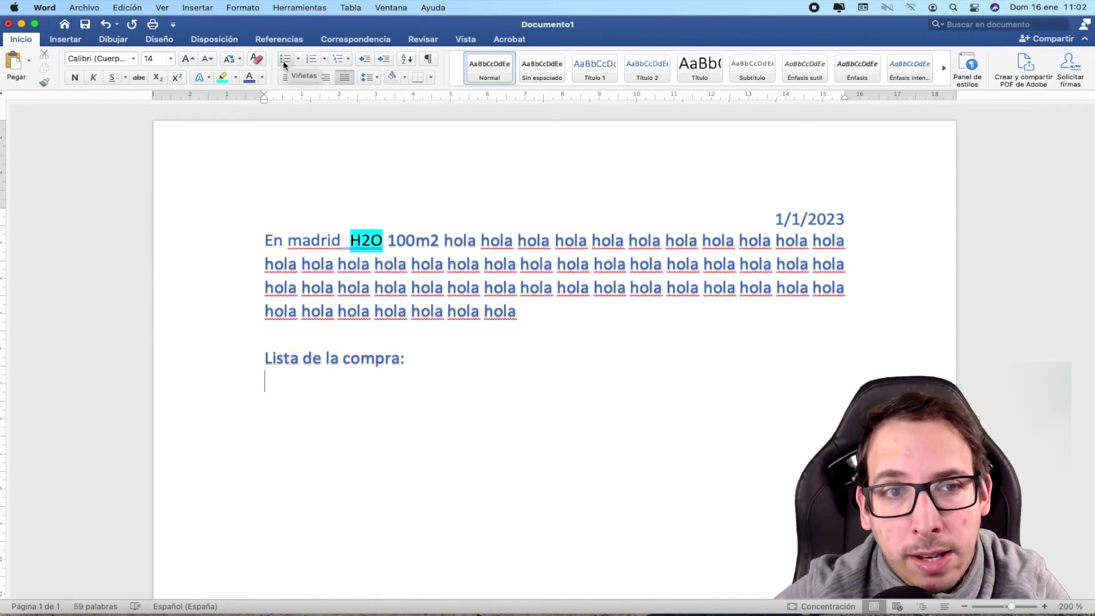
left_click(282, 58)
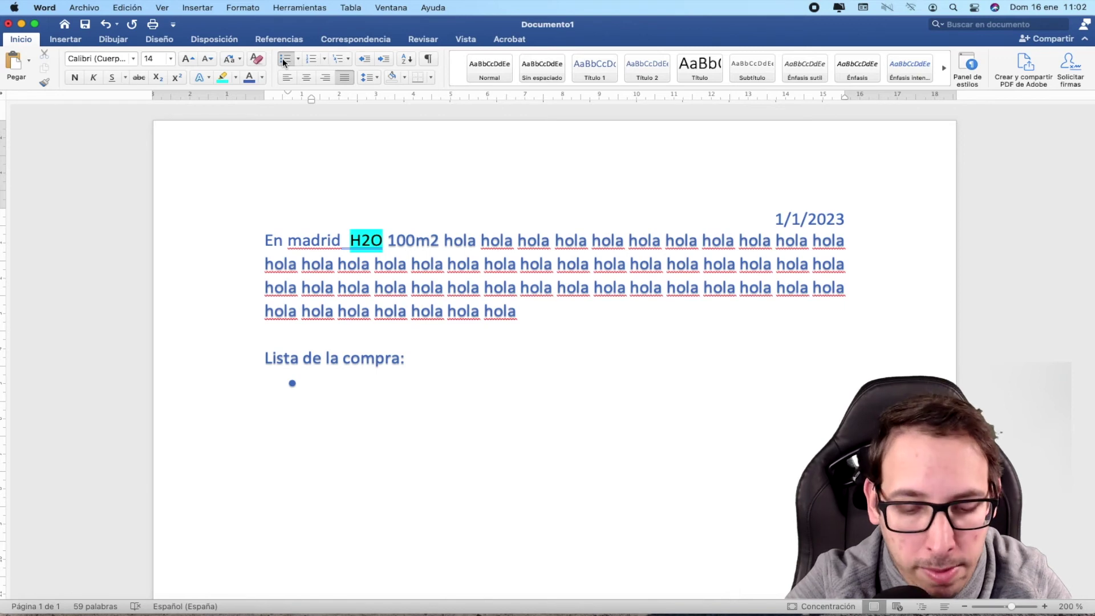
Enter the bullet items Pan, Café, Agua and Vino.
type("pan")
key("Return")
type("caf")
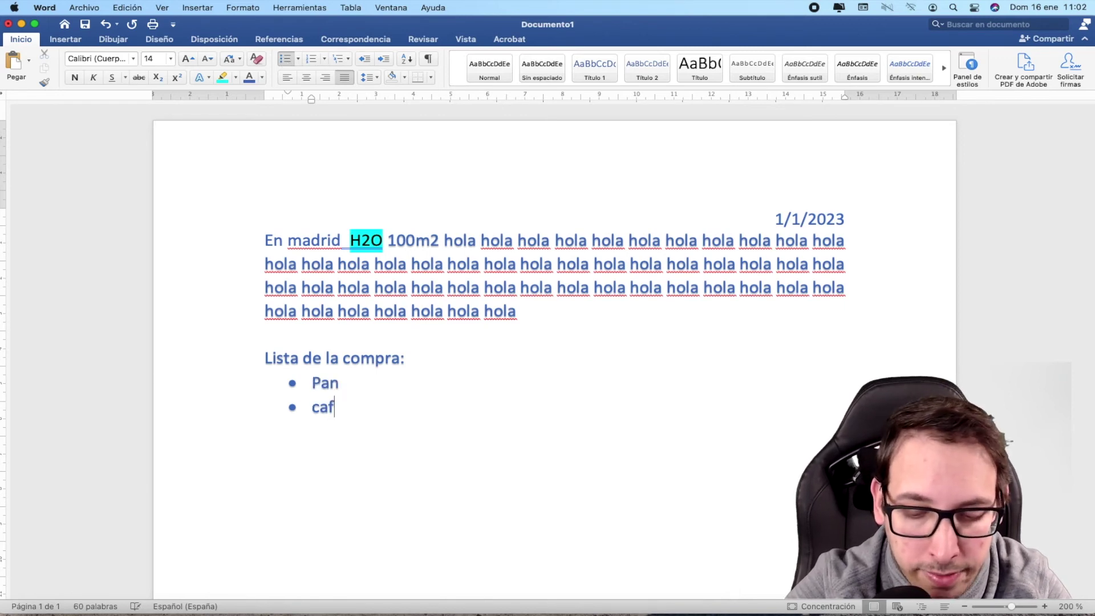
type("Café")
key("Return")
type("Agu")
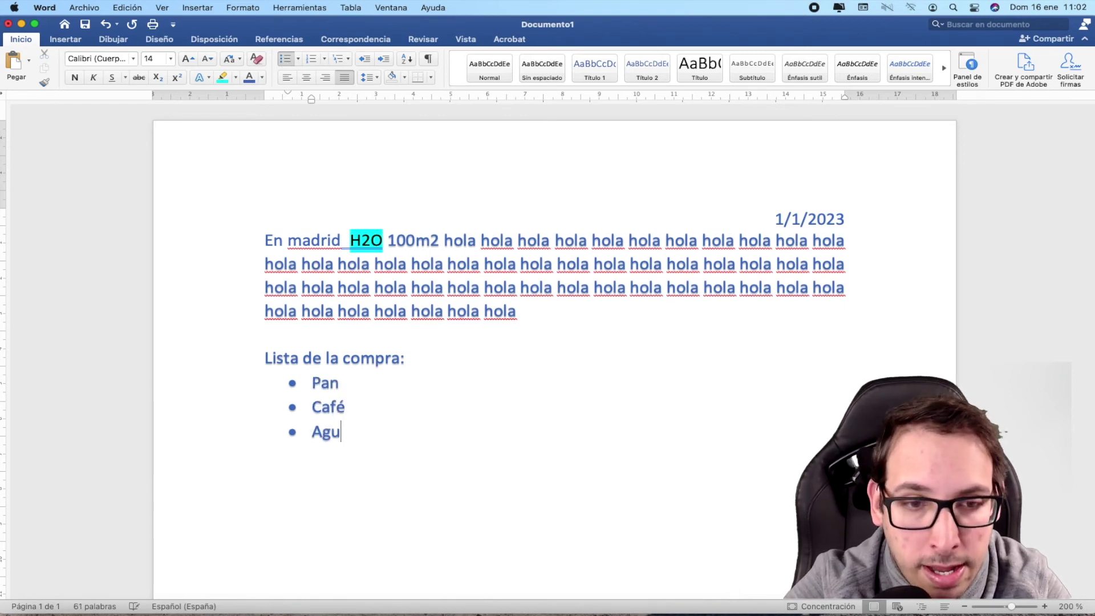
type("a V")
type("ino")
key("Return")
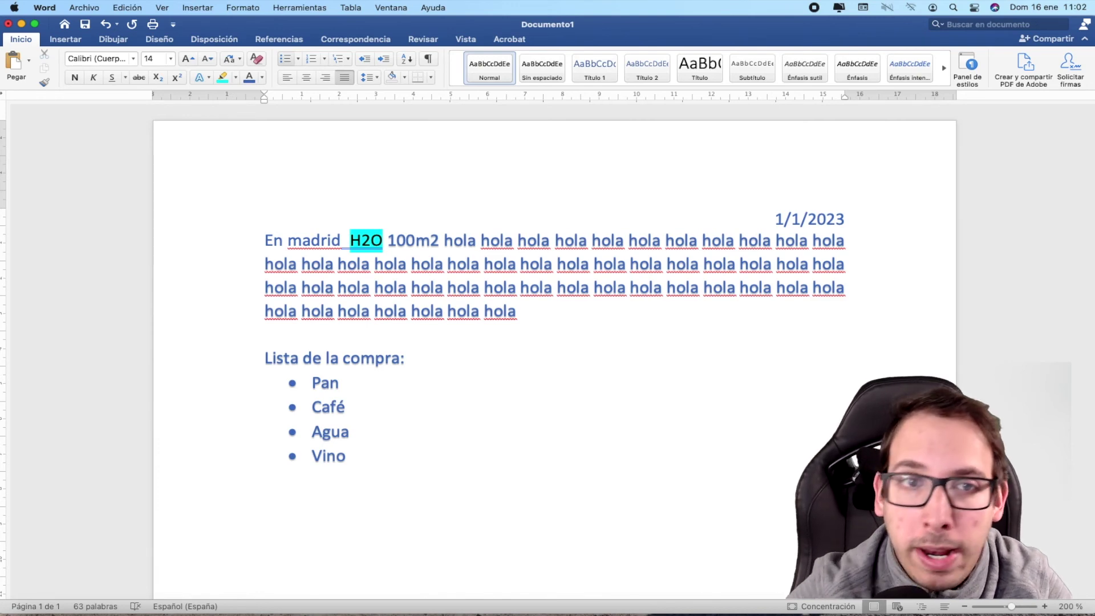
Create a numbered list 1. Pan, 2. Agua, 3. Queso, ending it after item 3.
left_click(312, 57)
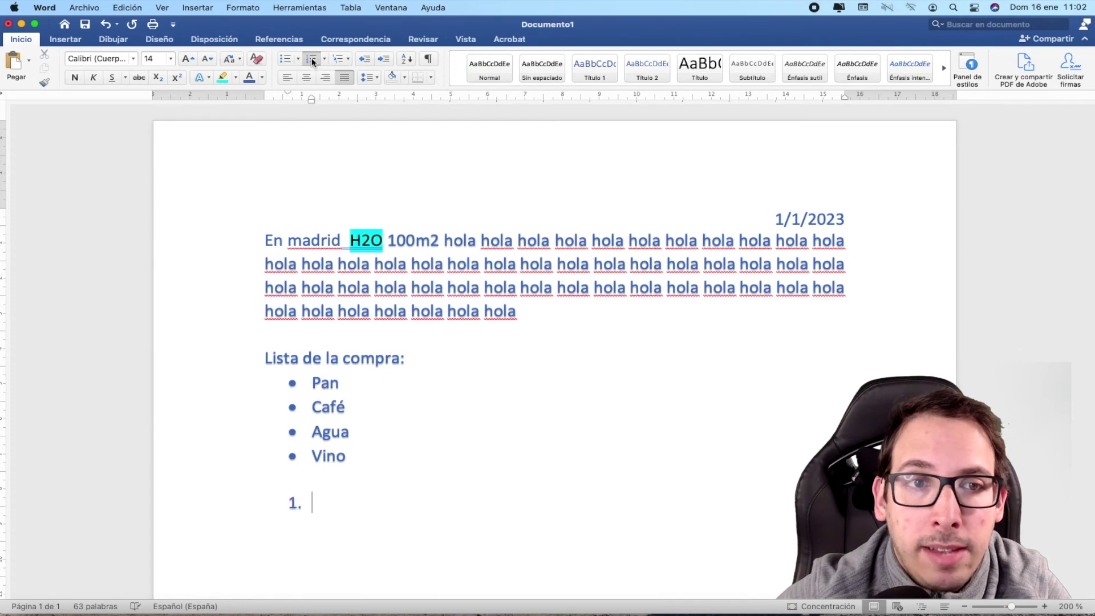
type("Pant")
key("BackSpace")
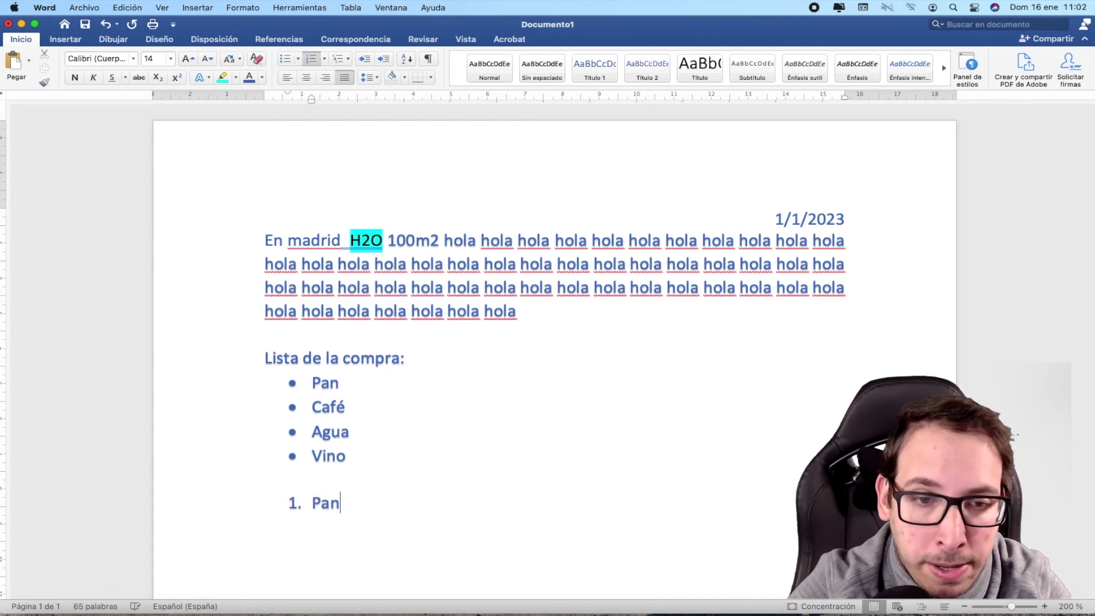
key("Return")
type("A")
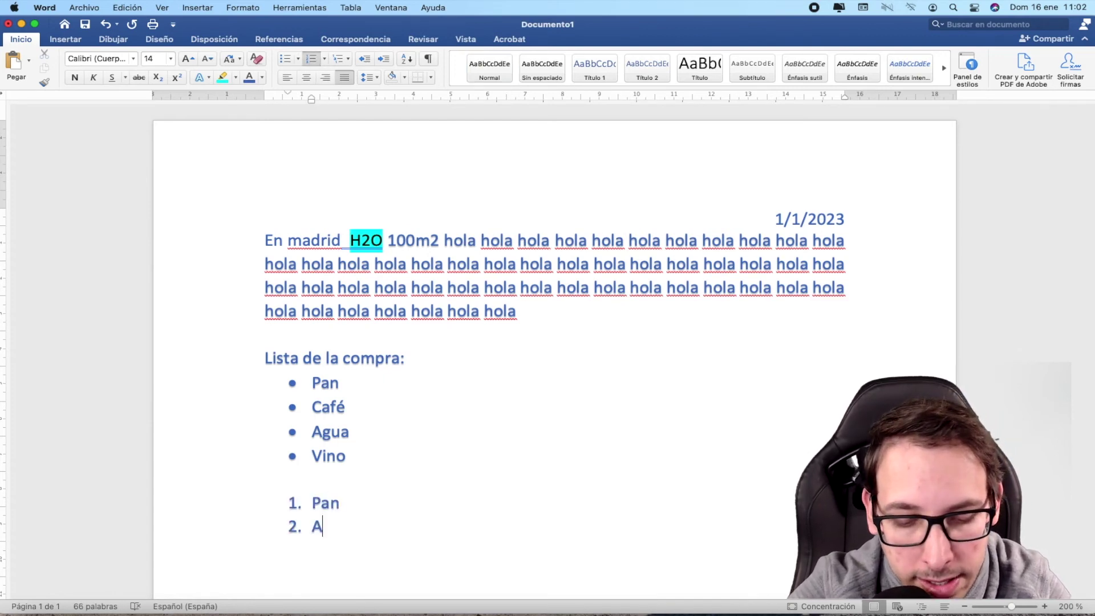
type("gua")
key("Return")
type("Qu")
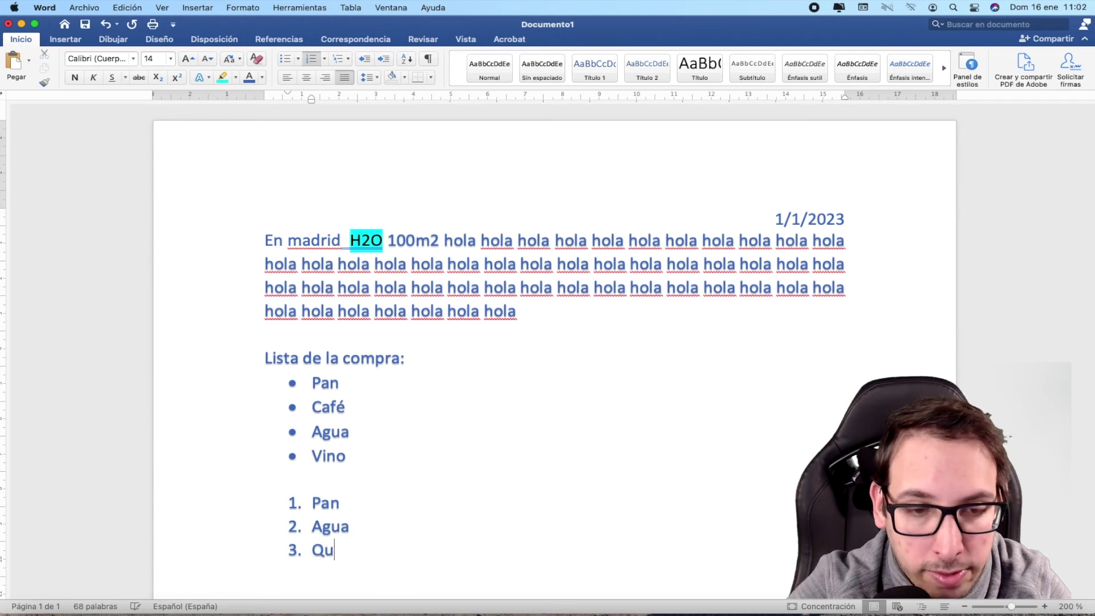
type("eso")
key("Return")
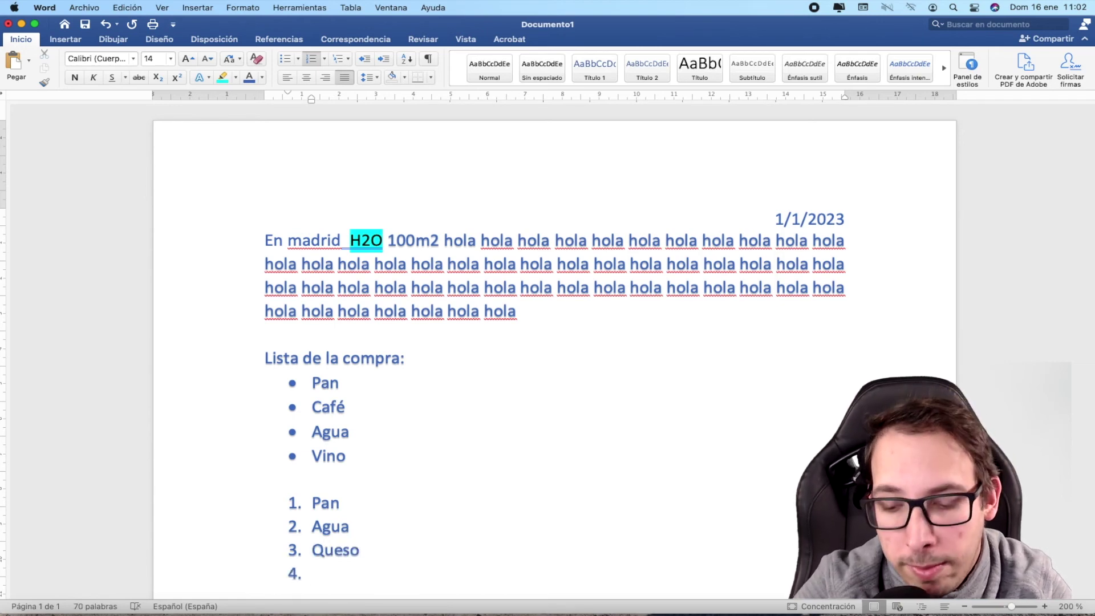
key("Return")
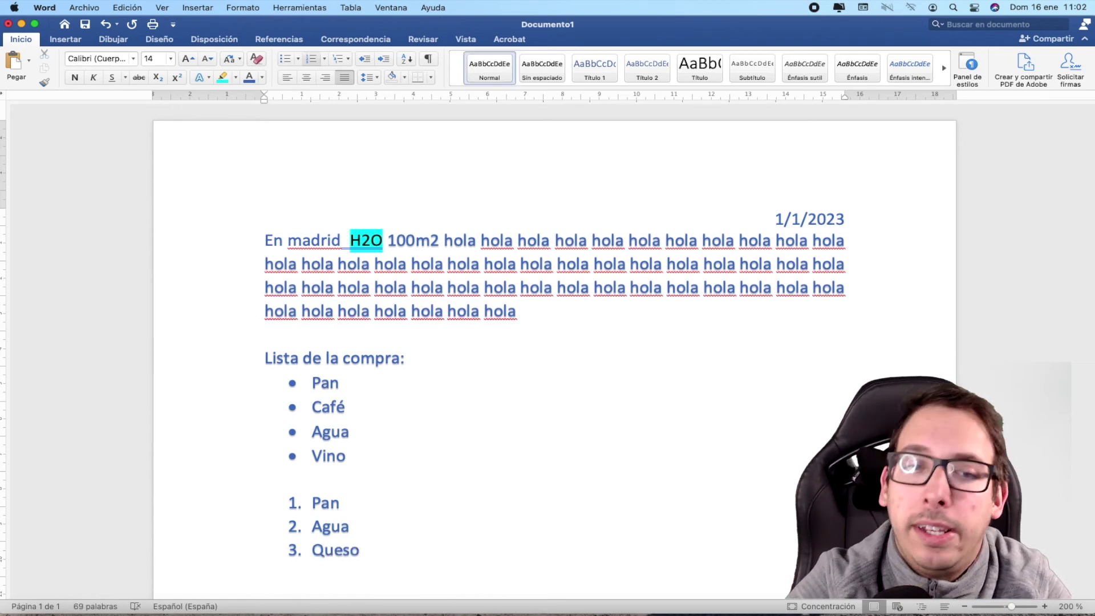
Indent the 'Lista de la compra:' heading one step from the left margin.
scroll(553, 342, "down", 1)
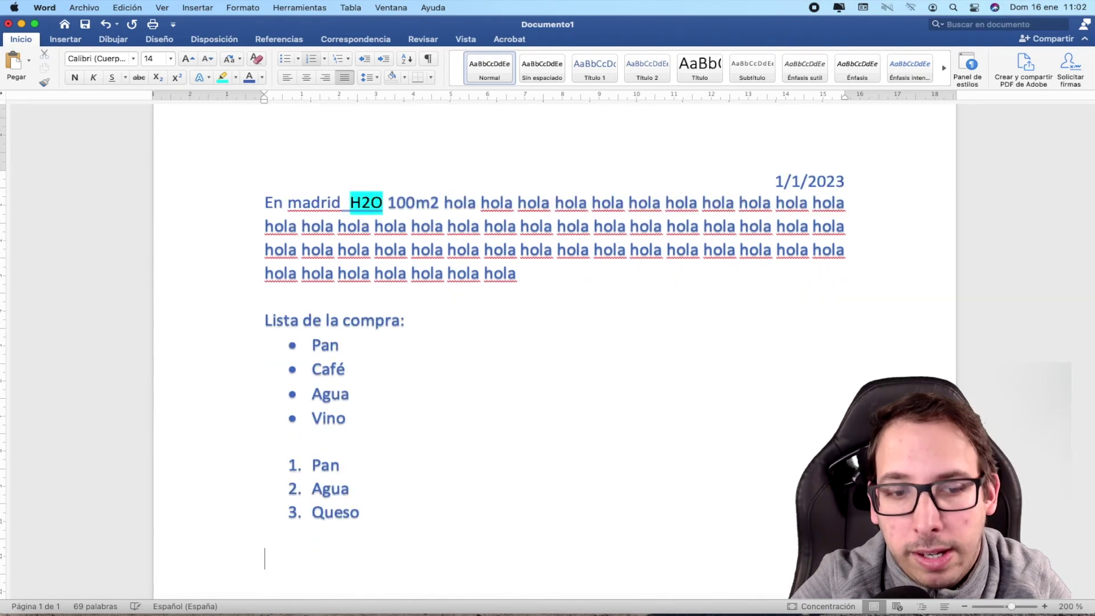
left_click(257, 307)
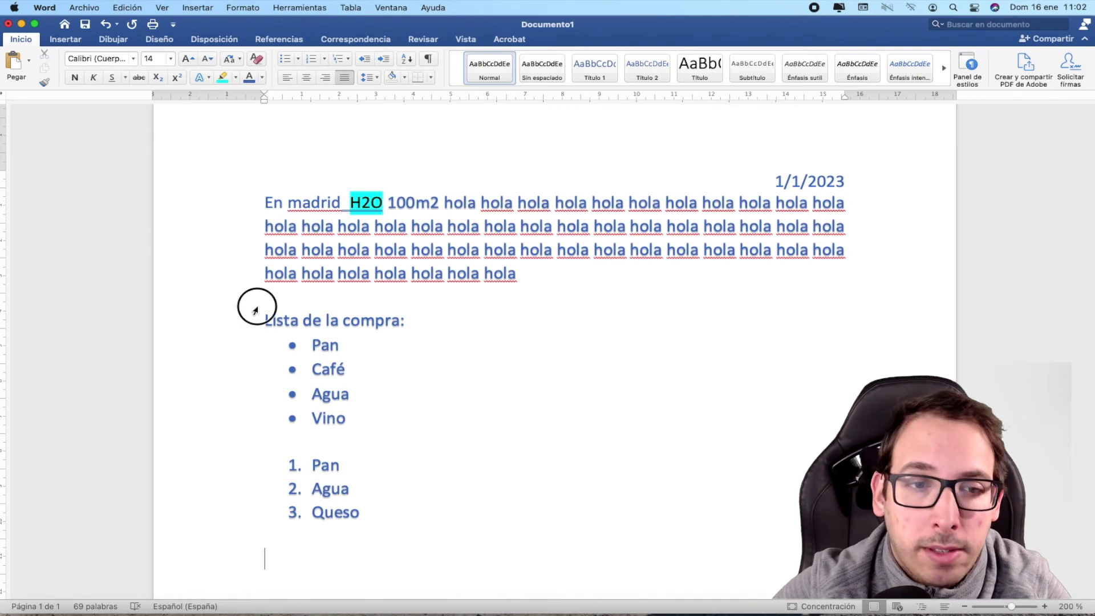
left_click(262, 316)
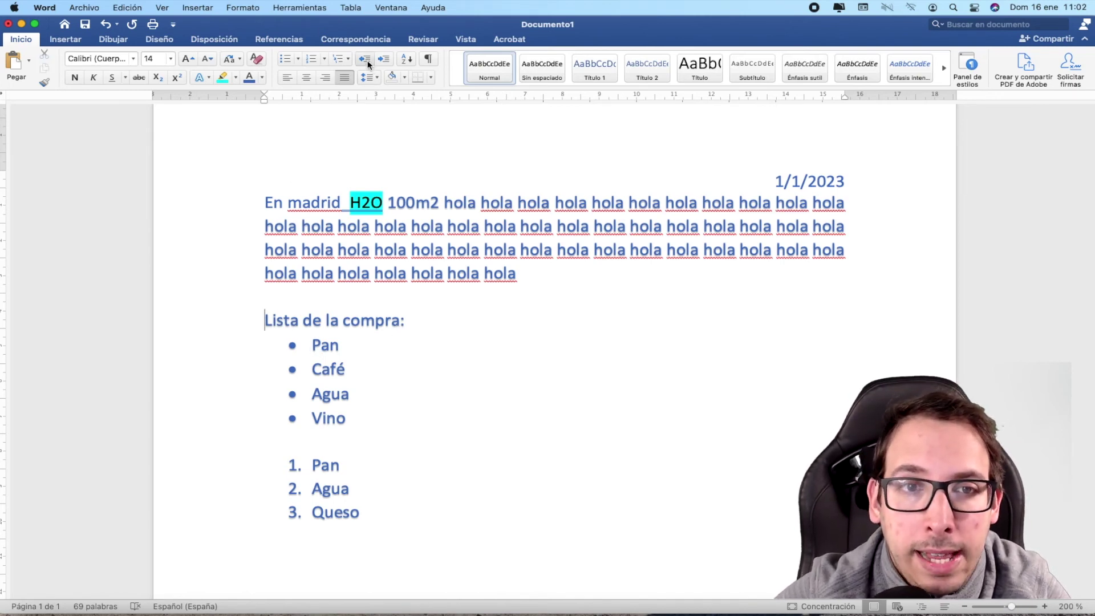
left_click(382, 60)
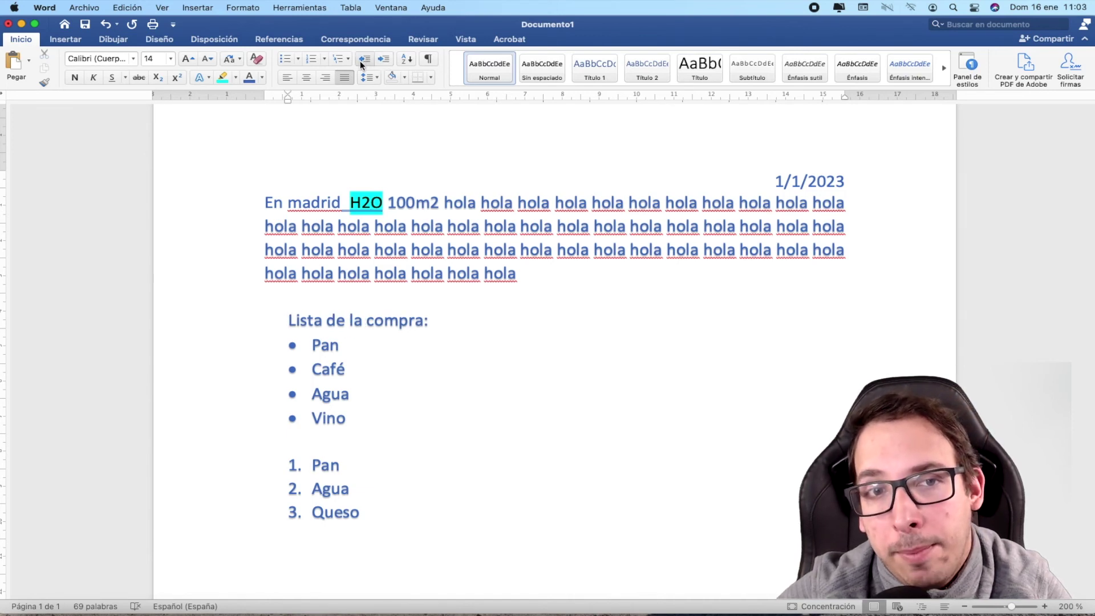
left_click(364, 60)
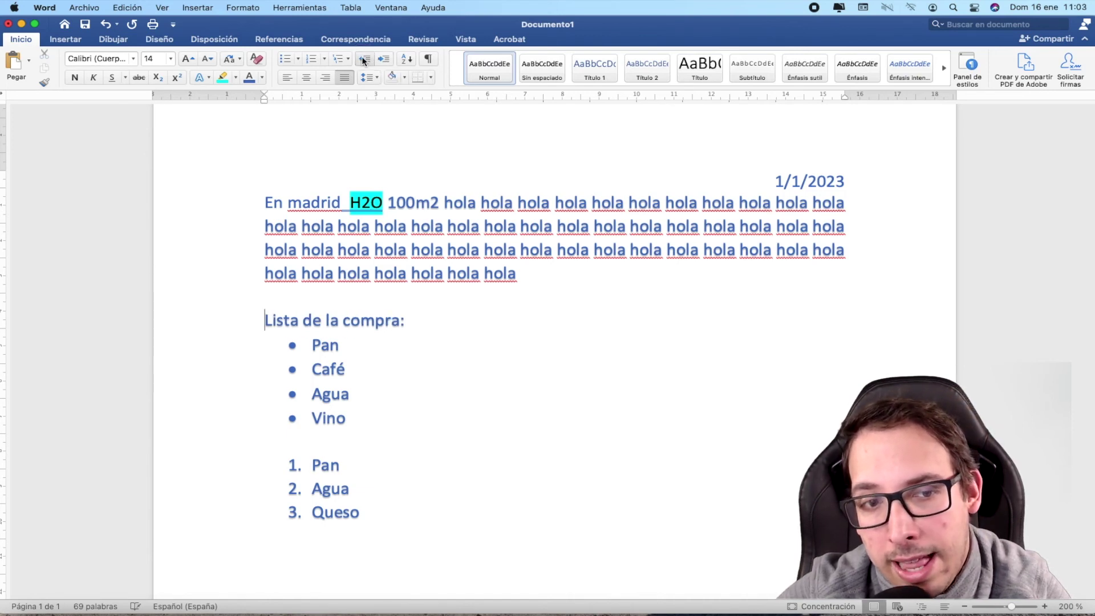
left_click(384, 60)
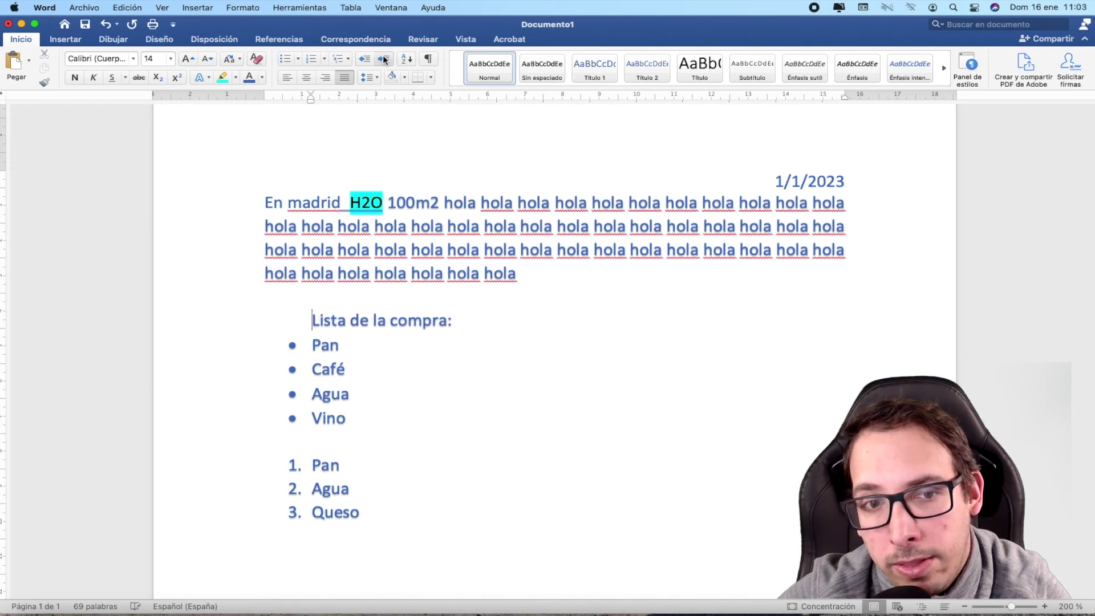
left_click(363, 61)
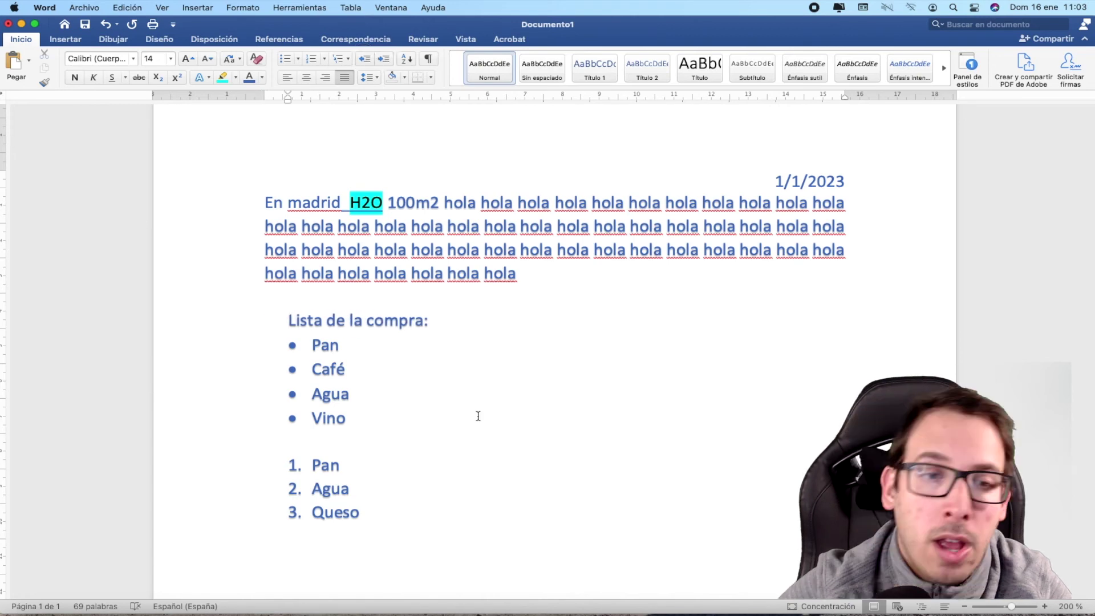
left_click(281, 345)
Sort the four bullet items ascending by paragraph text into Agua, Café, Pan, Vino.
left_click_drag(281, 345, 350, 417)
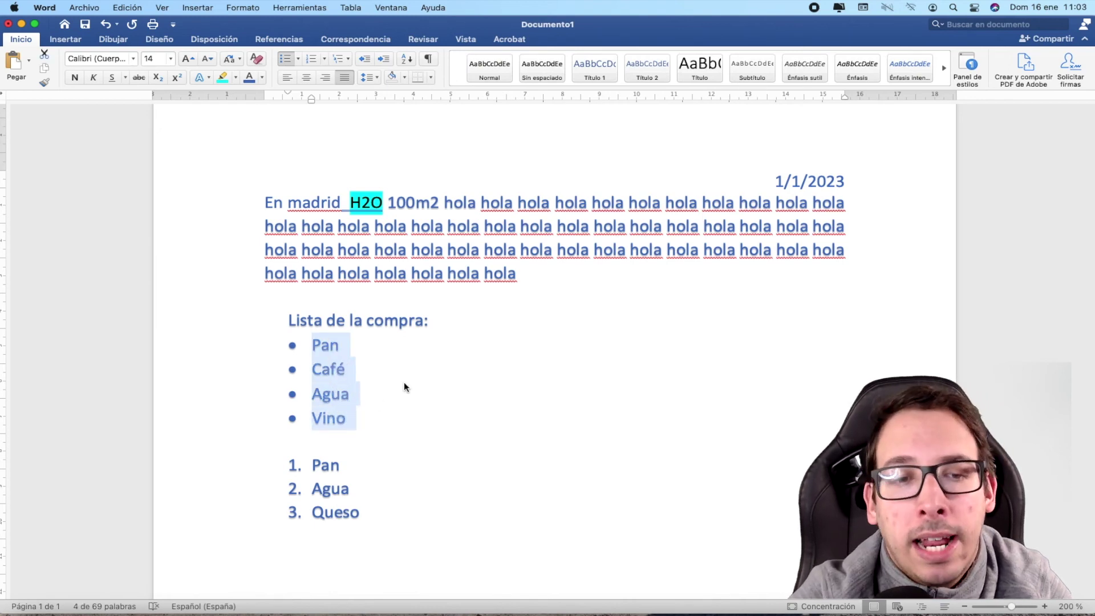
left_click(384, 369)
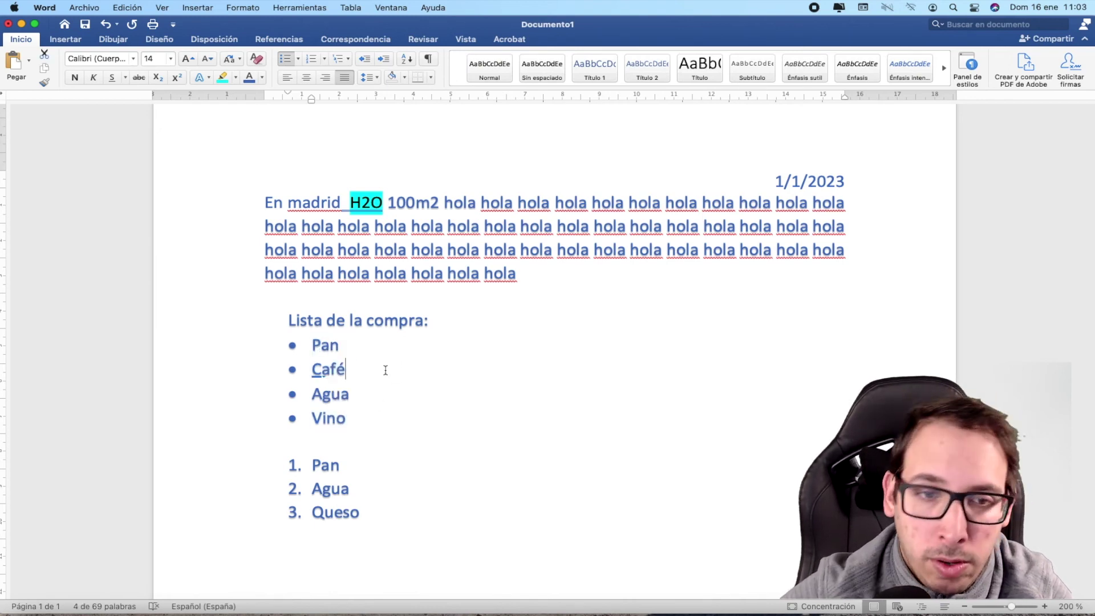
left_click_drag(306, 342, 350, 415)
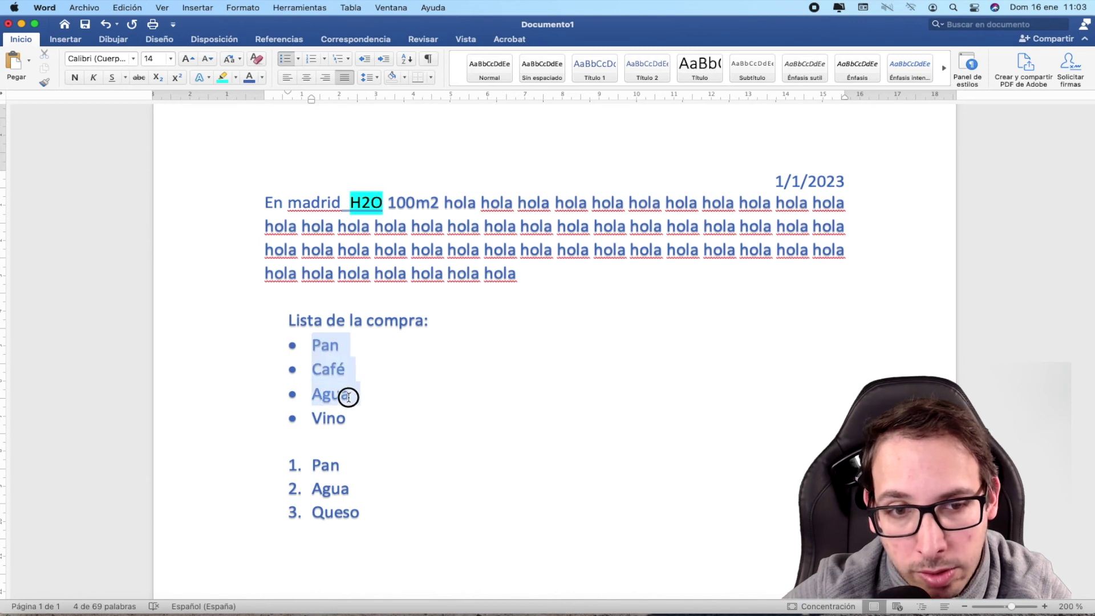
left_click(405, 61)
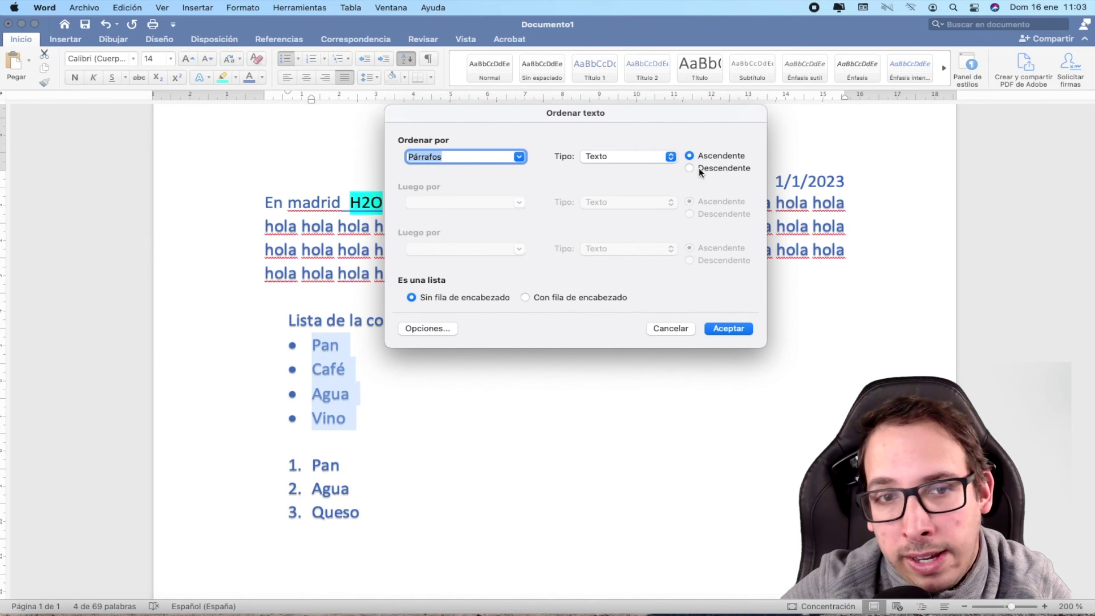
left_click(732, 334)
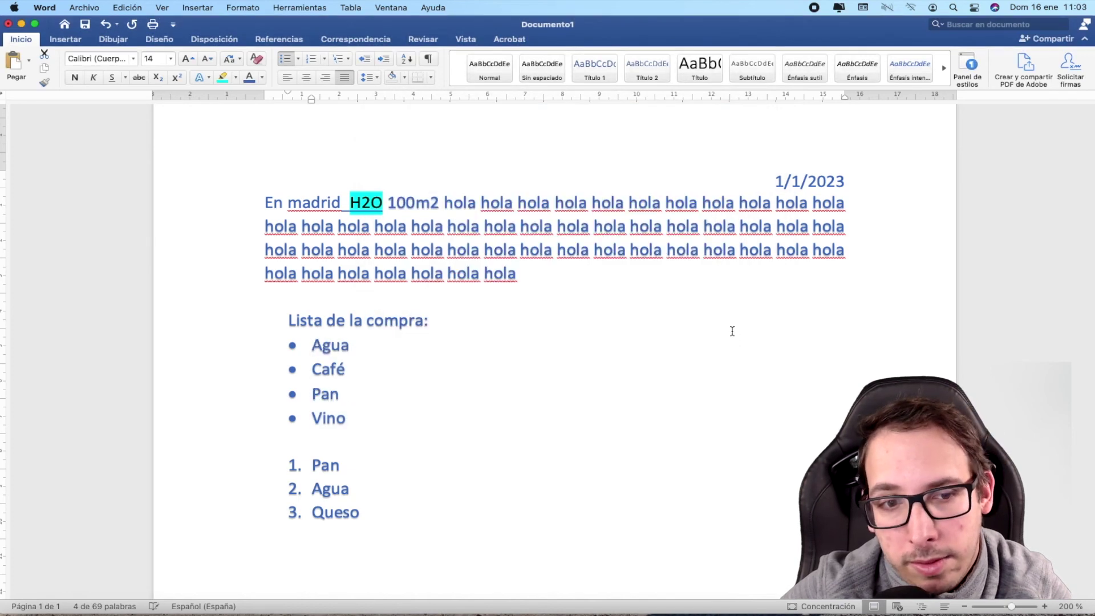
left_click(344, 346)
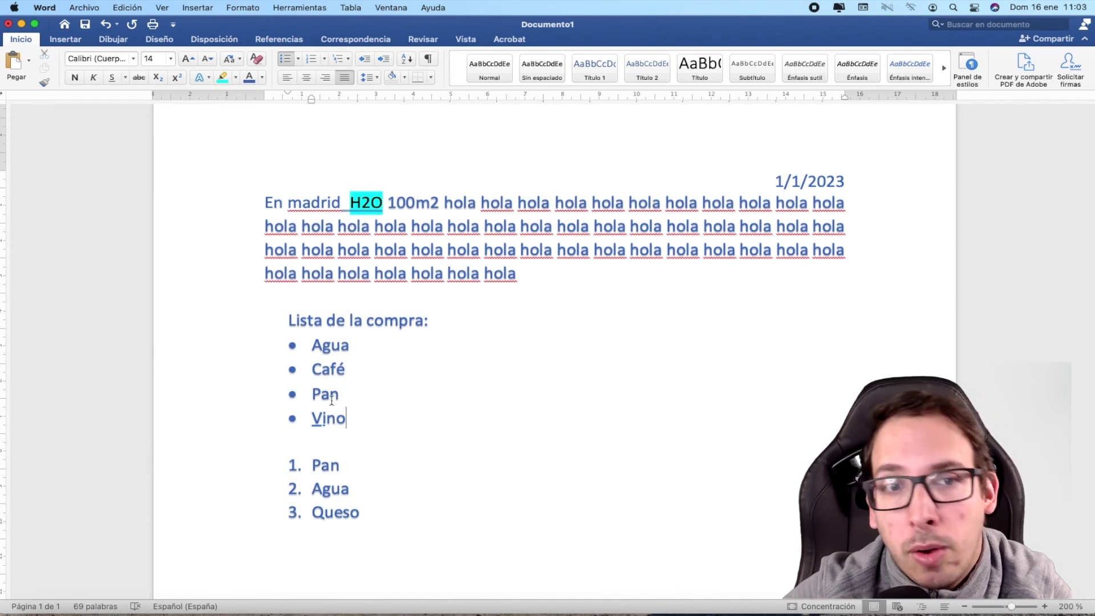
Turn on Show/Hide ¶ formatting marks for the document.
left_click(427, 58)
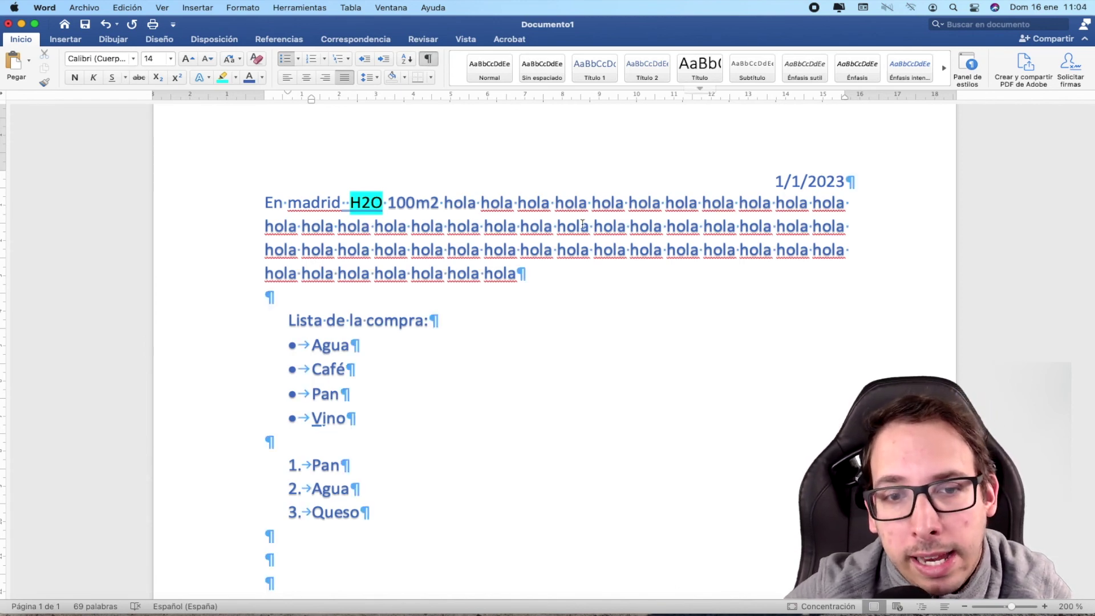
left_click(536, 277)
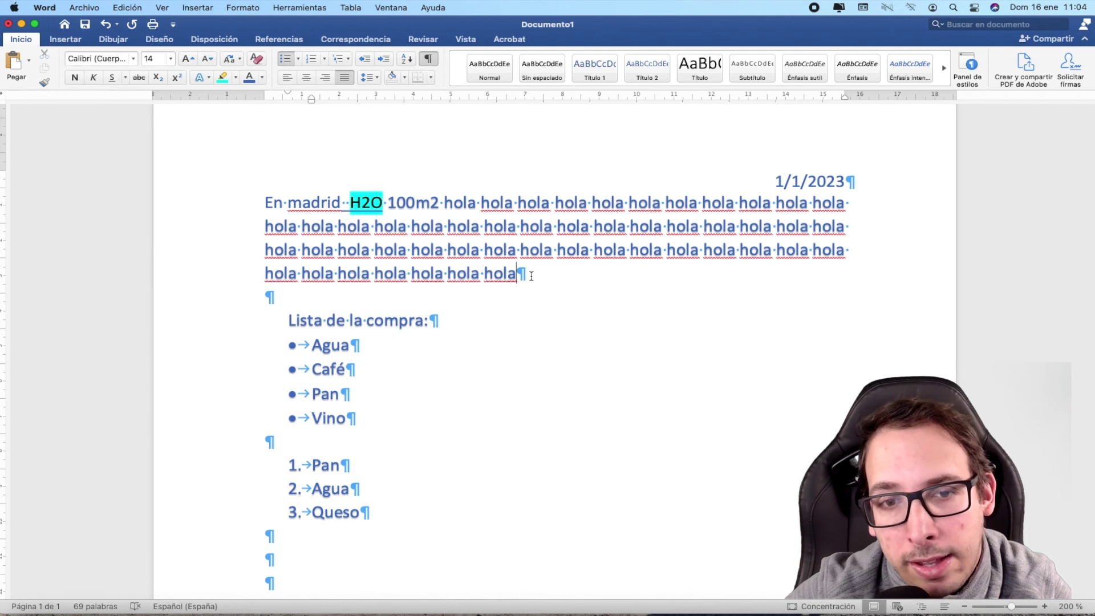
left_click(269, 300)
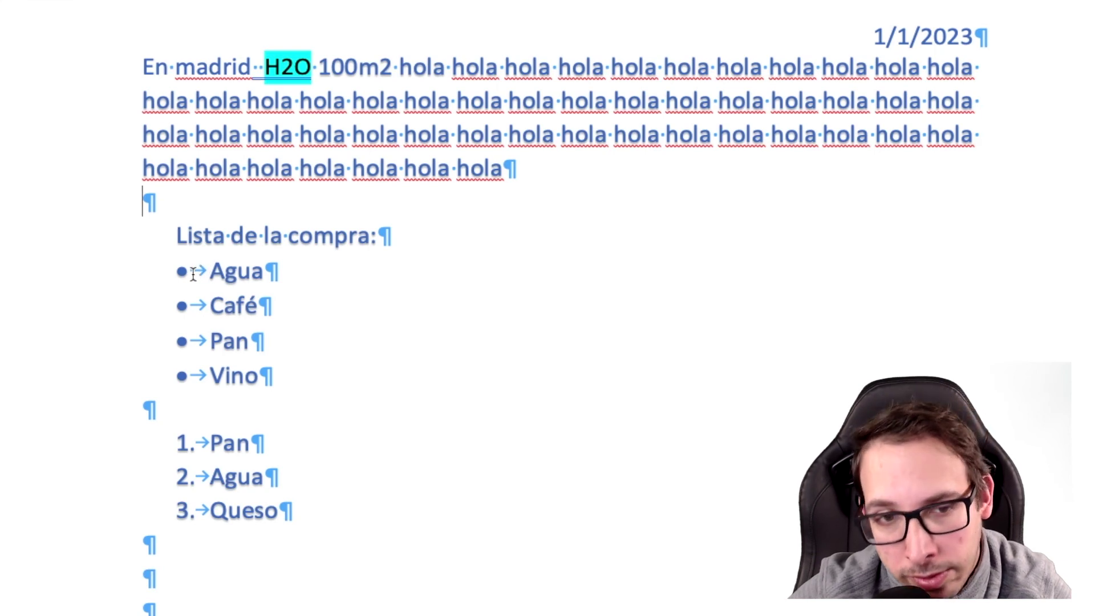
left_click(230, 237)
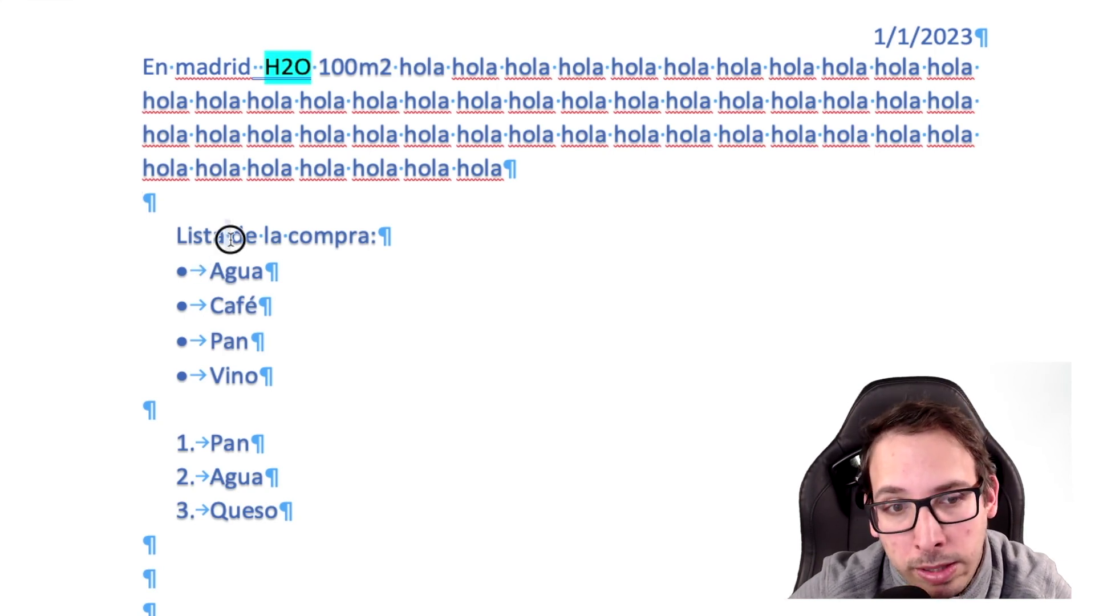
left_click(260, 235)
left_click(283, 237)
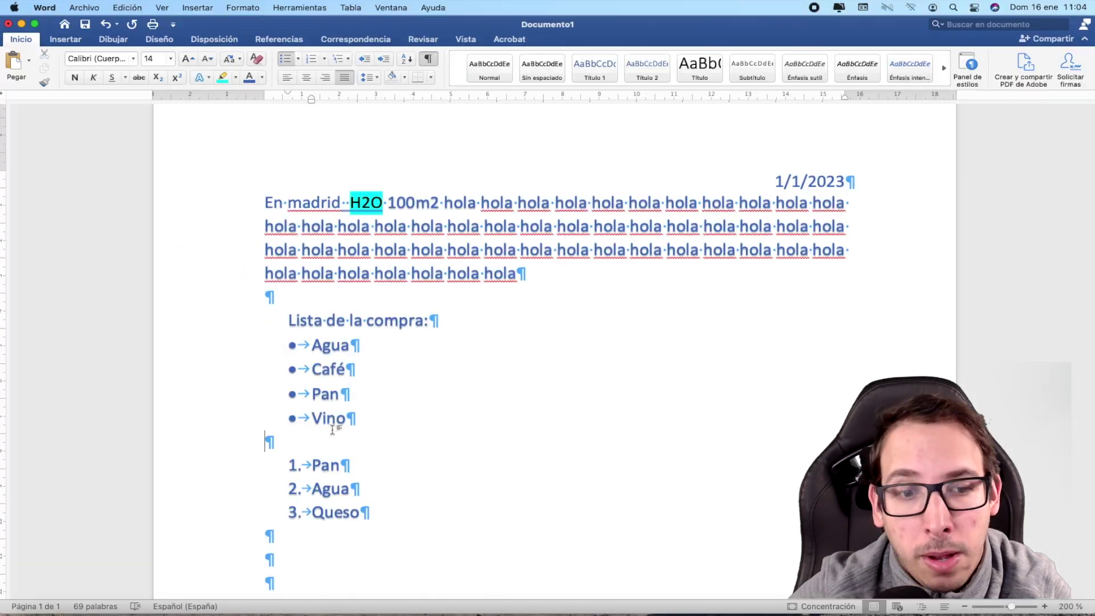
Delete the extra blank paragraphs below the numbered list, leaving one.
scroll(332, 429, "down", 1)
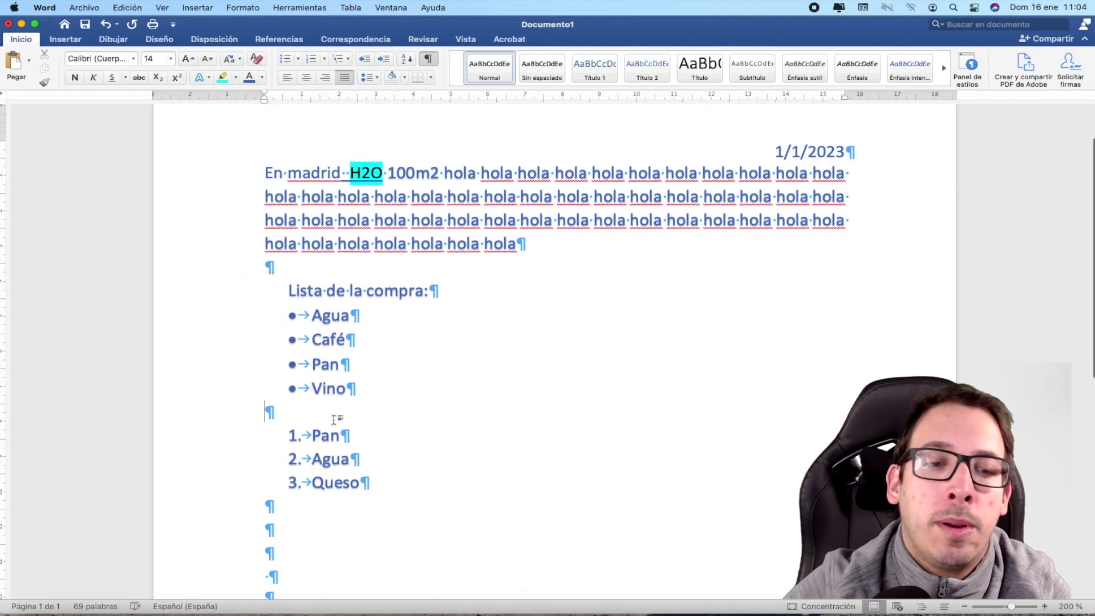
scroll(331, 418, "down", 3)
scroll(332, 419, "down", 5)
scroll(337, 433, "down", 3)
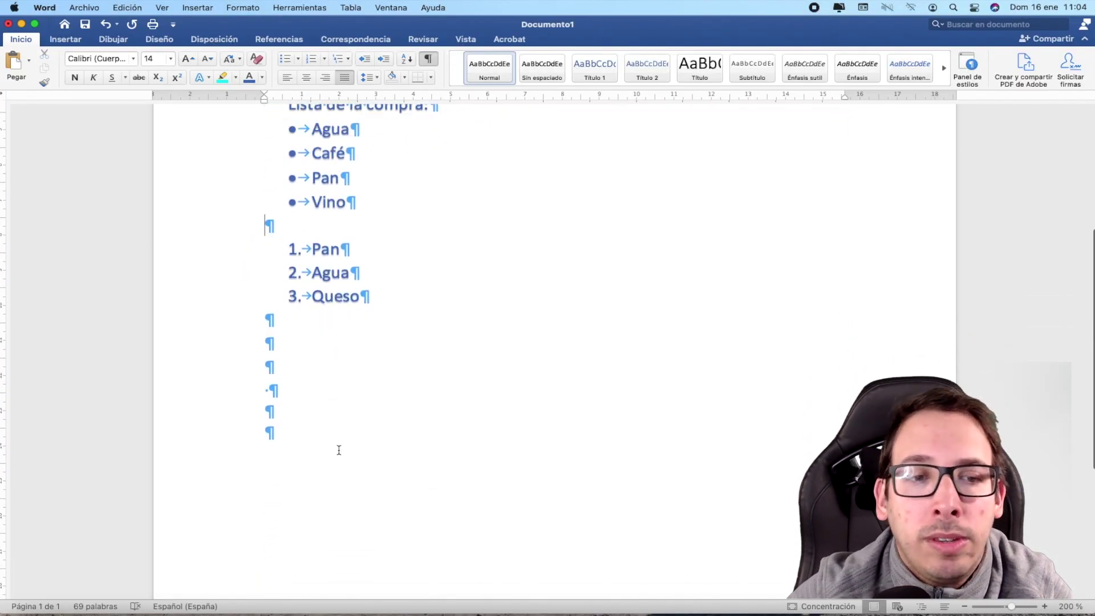
left_click(266, 390)
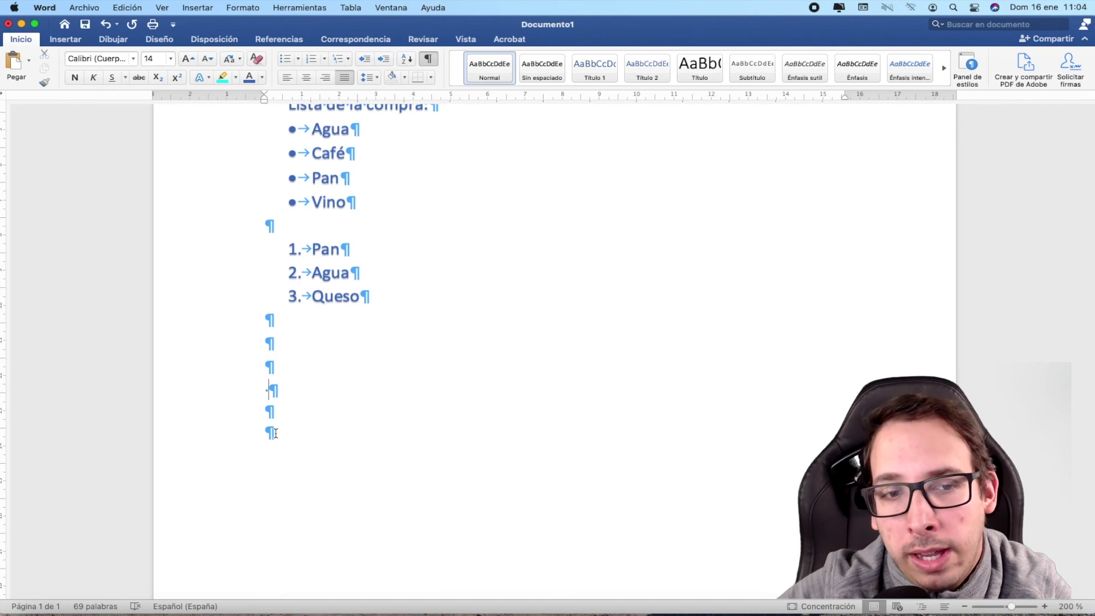
scroll(350, 404, "up", 3)
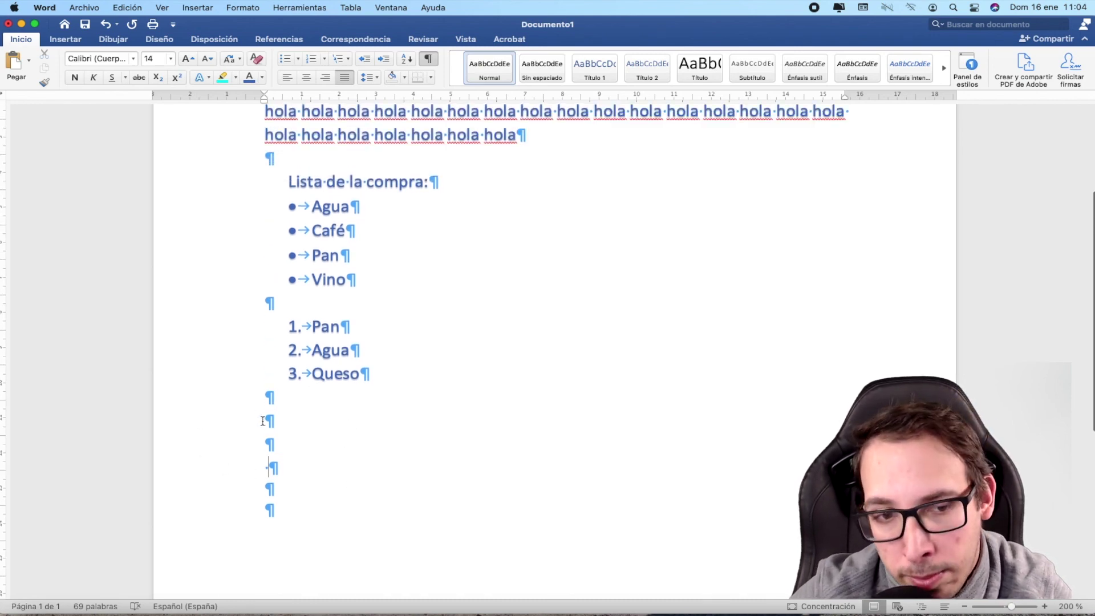
left_click_drag(263, 421, 283, 502)
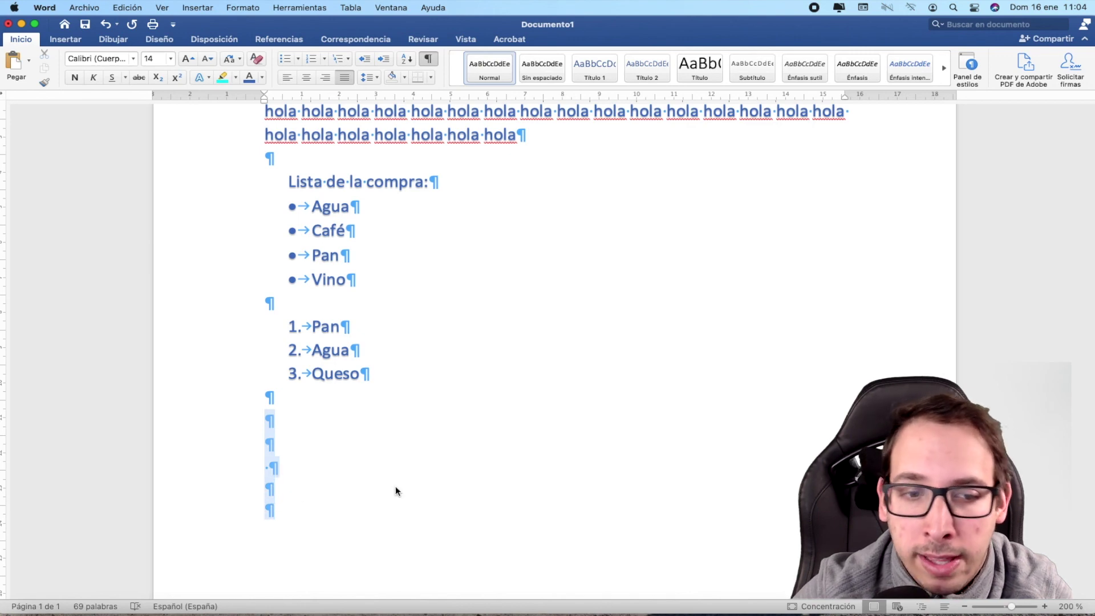
key("BackSpace")
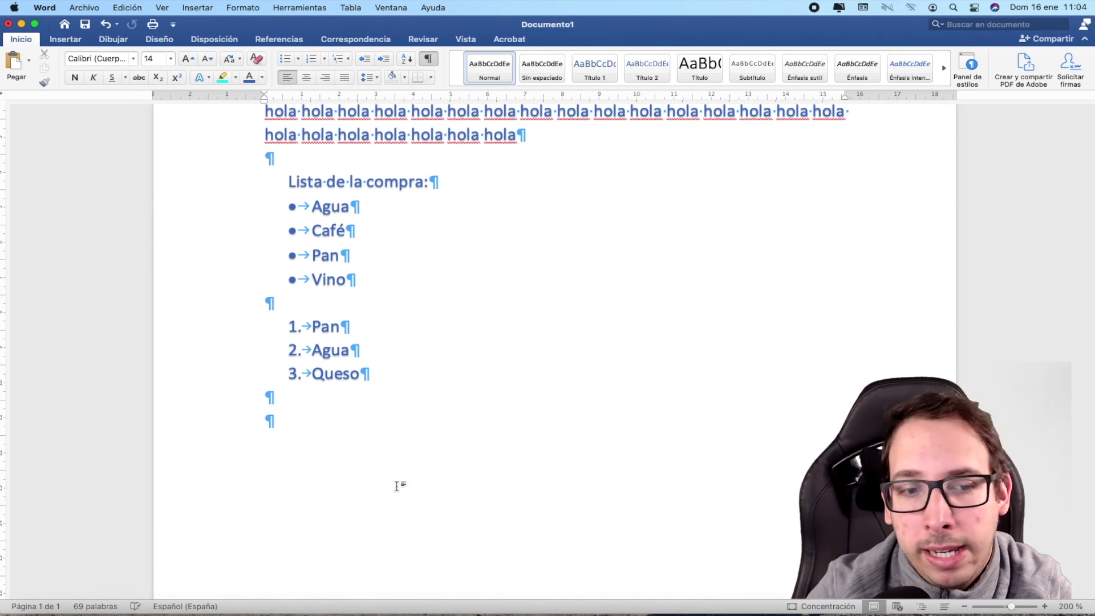
key("BackSpace")
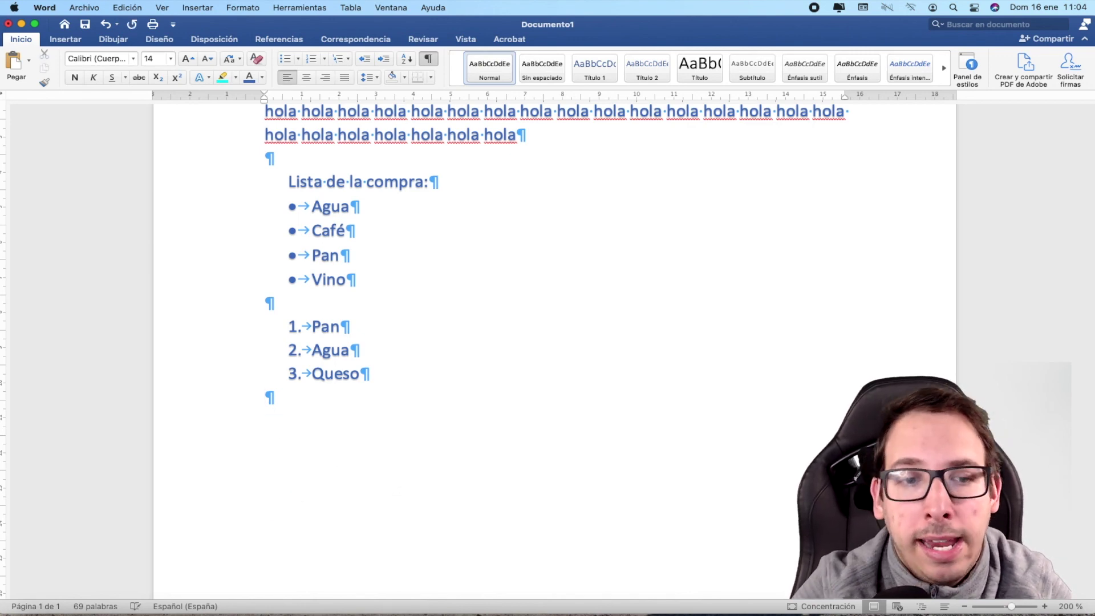
scroll(270, 429, "up", 5)
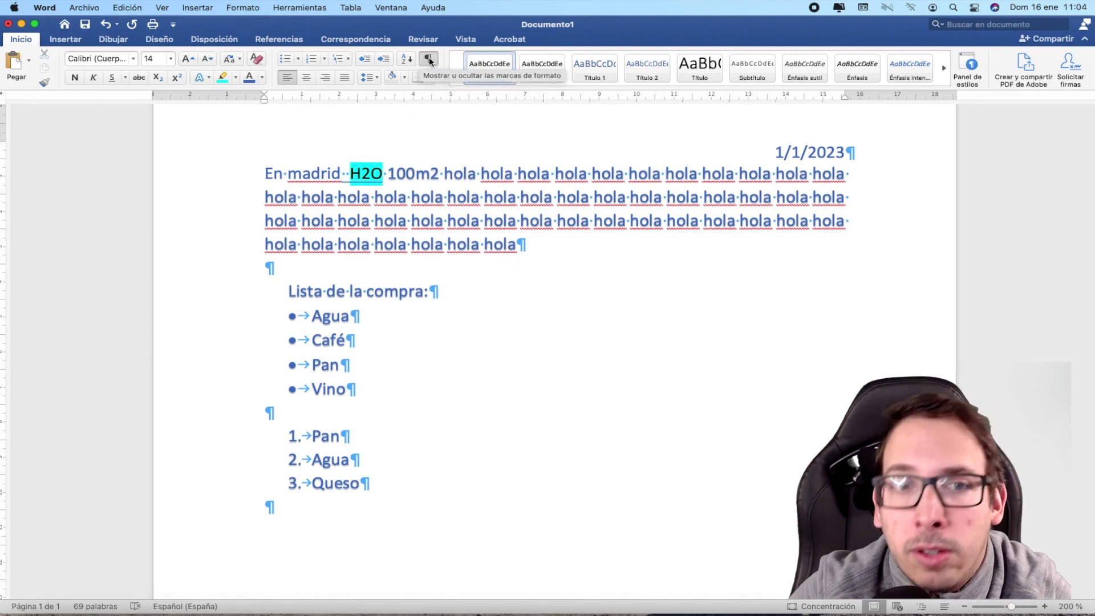
Turn off the Show/Hide ¶ formatting marks.
left_click(429, 59)
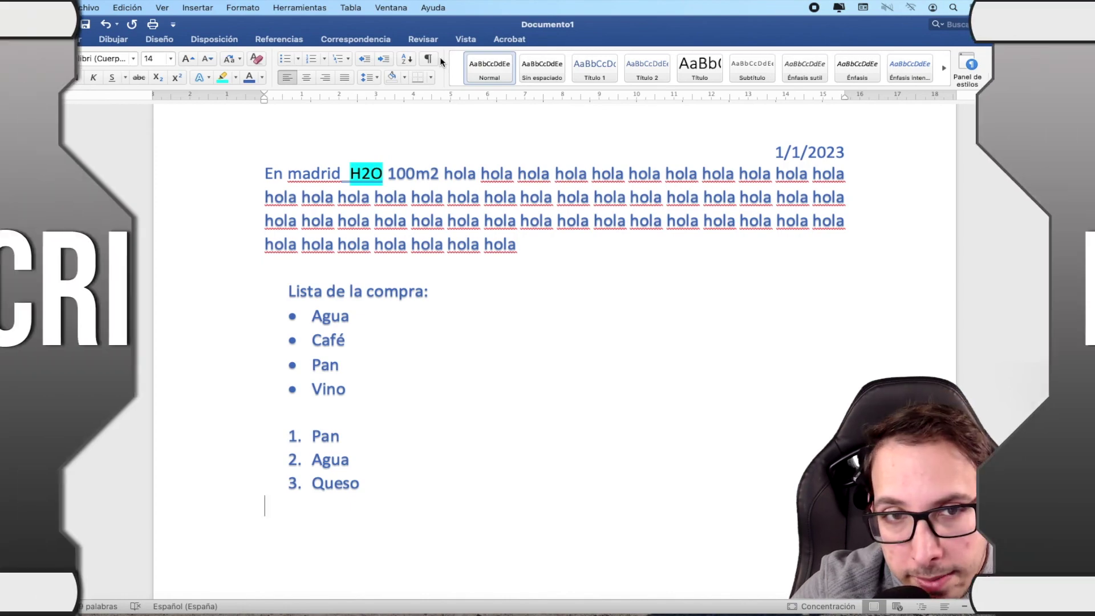